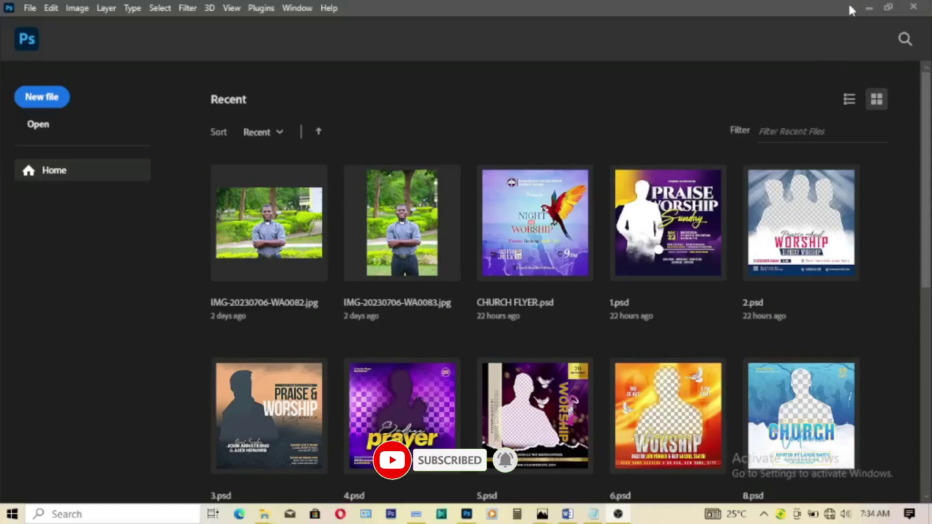
Create a white 4 x 4 inch, 300 ppi RGB document from the Print presets.
scroll(410, 321, down, 5)
scroll(414, 333, down, 3)
scroll(415, 334, up, 3)
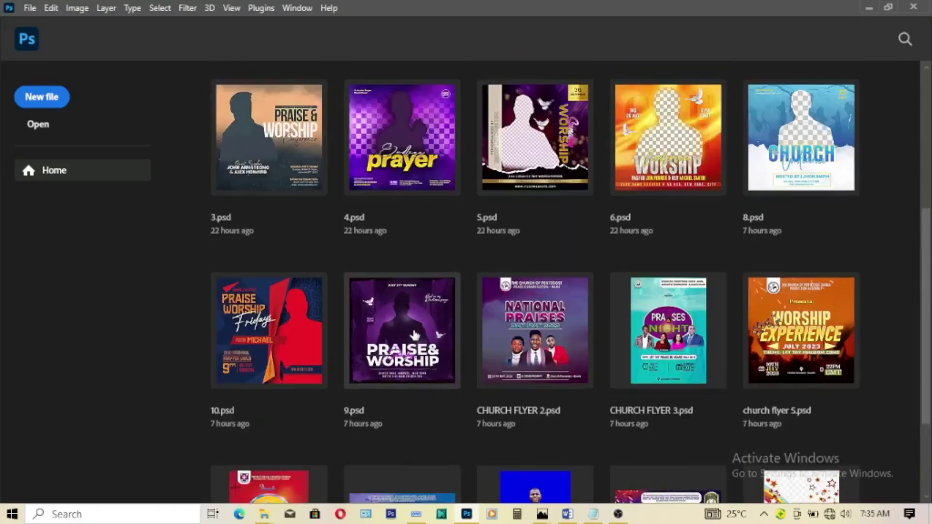
scroll(415, 335, down, 3)
scroll(409, 203, up, 3)
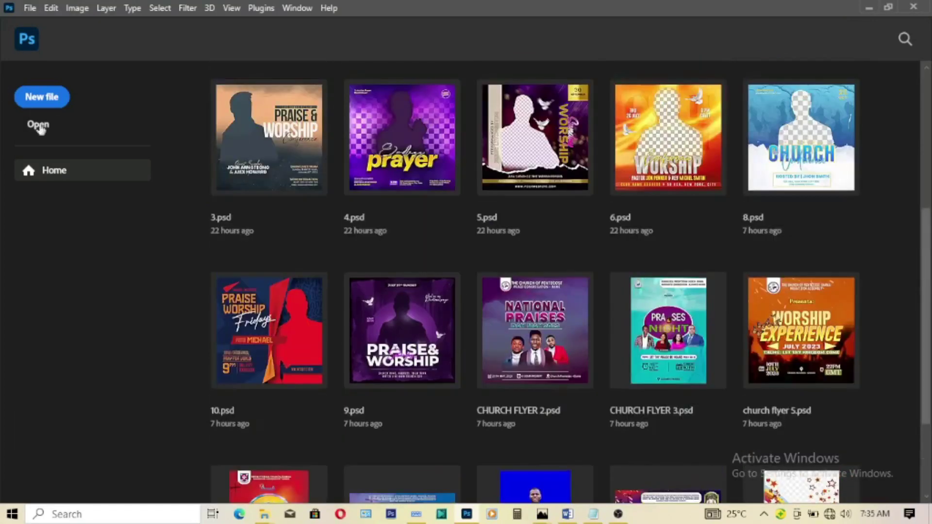
click(29, 97)
click(257, 38)
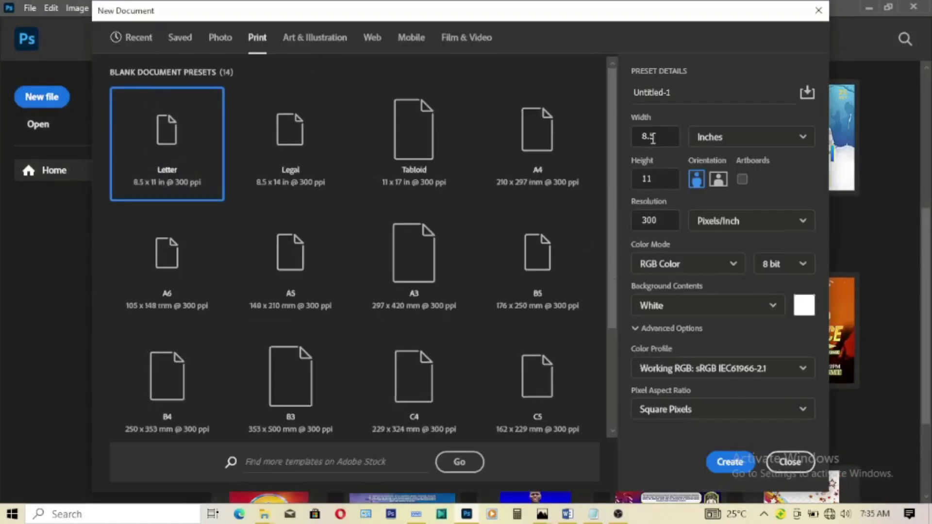
drag(658, 137, 633, 133)
text(4)
drag(658, 175, 627, 187)
drag(667, 227, 645, 224)
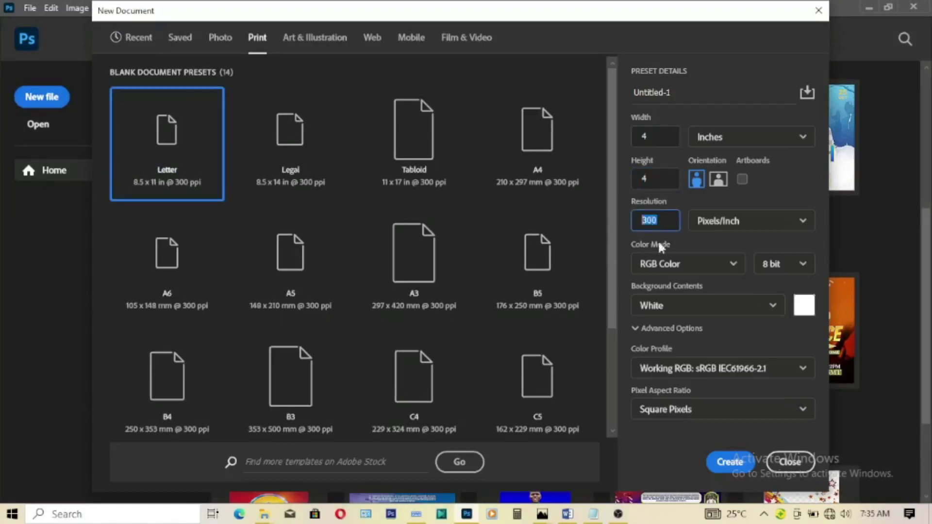
click(801, 141)
click(738, 187)
click(727, 268)
click(714, 333)
click(728, 462)
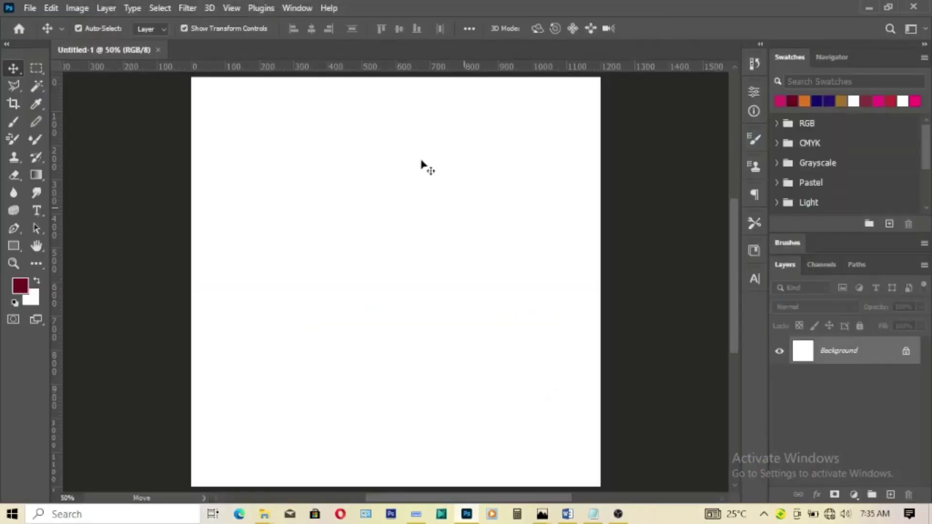
Unlock the Background layer and add a Gradient Overlay using the pink-orange radial preset.
click(906, 353)
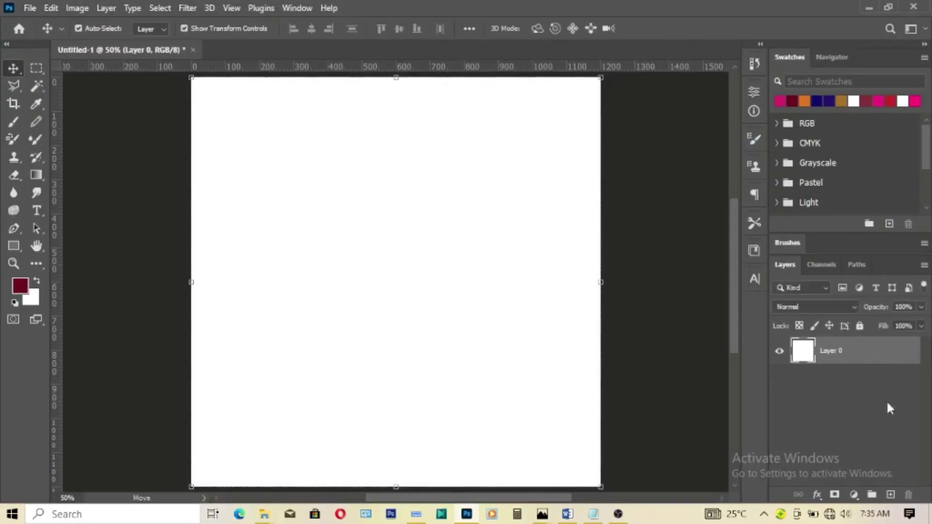
click(814, 496)
click(840, 447)
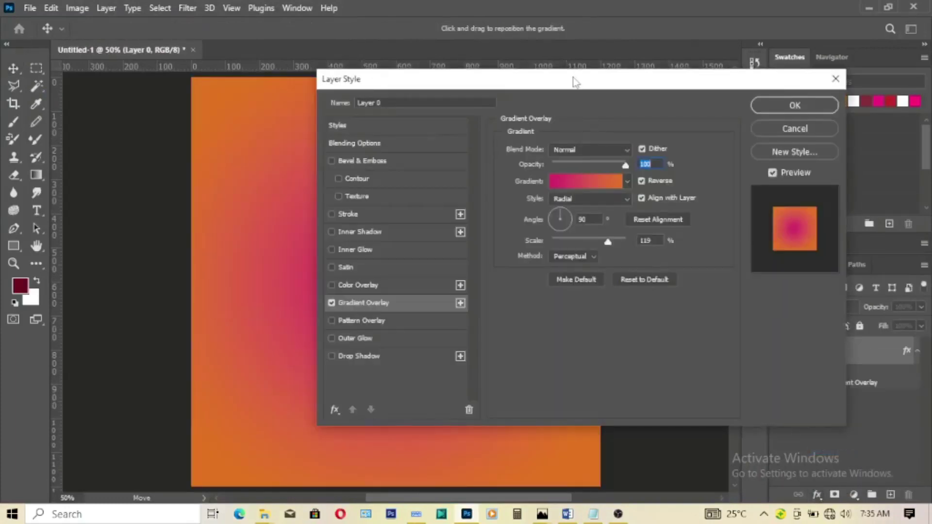
drag(576, 83, 588, 89)
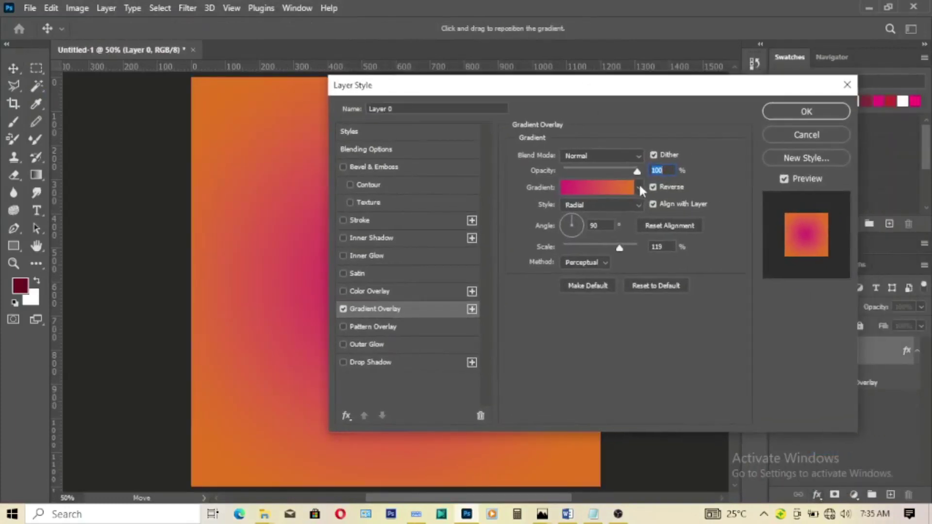
click(638, 188)
drag(655, 225, 665, 282)
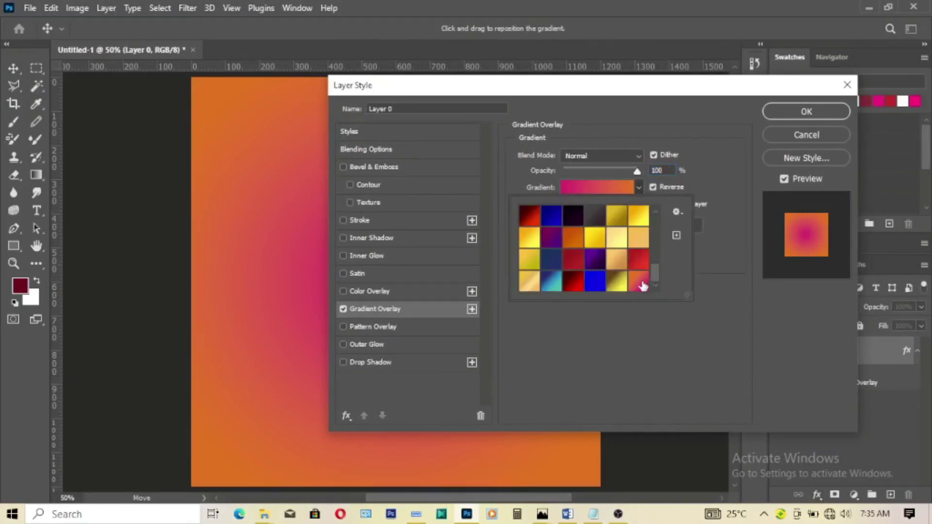
click(643, 284)
click(732, 184)
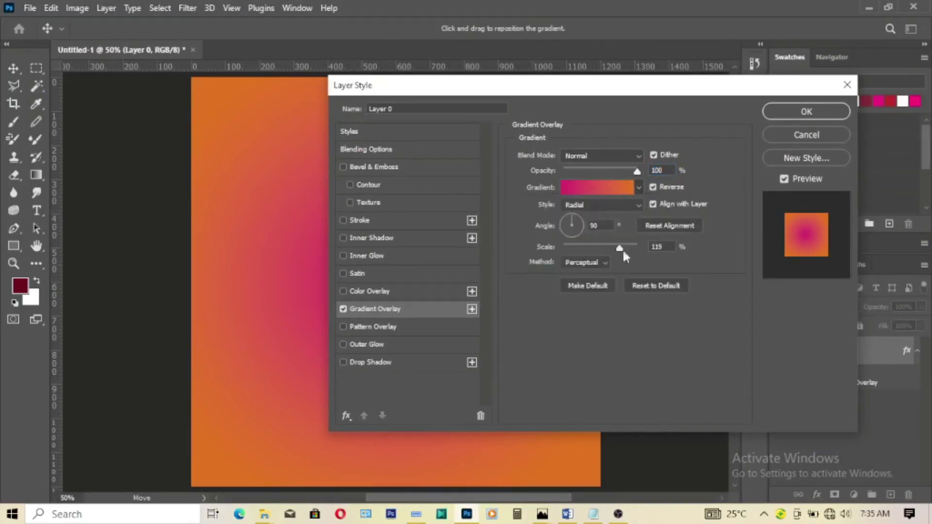
Set the gradient stops to orange e27320 and pink d4236d and apply the overlay.
click(596, 191)
click(619, 354)
click(679, 410)
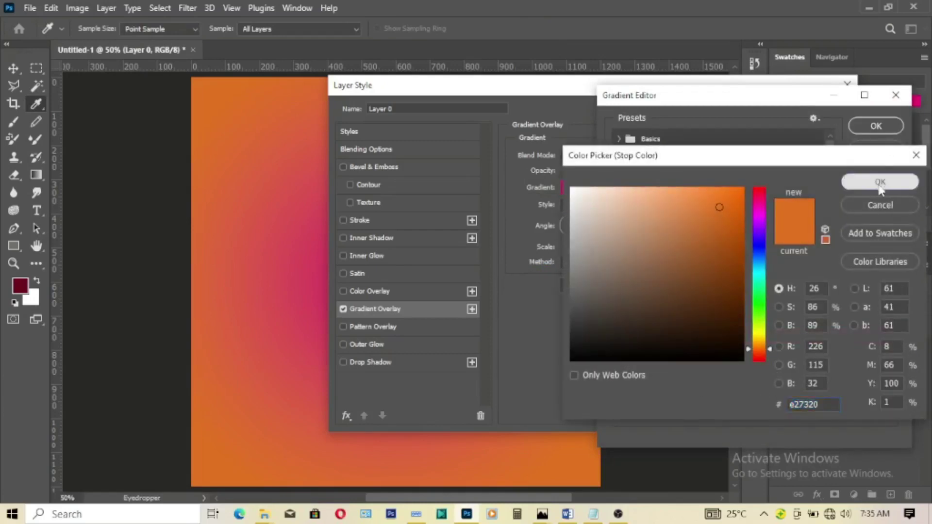
click(881, 182)
click(890, 350)
click(682, 410)
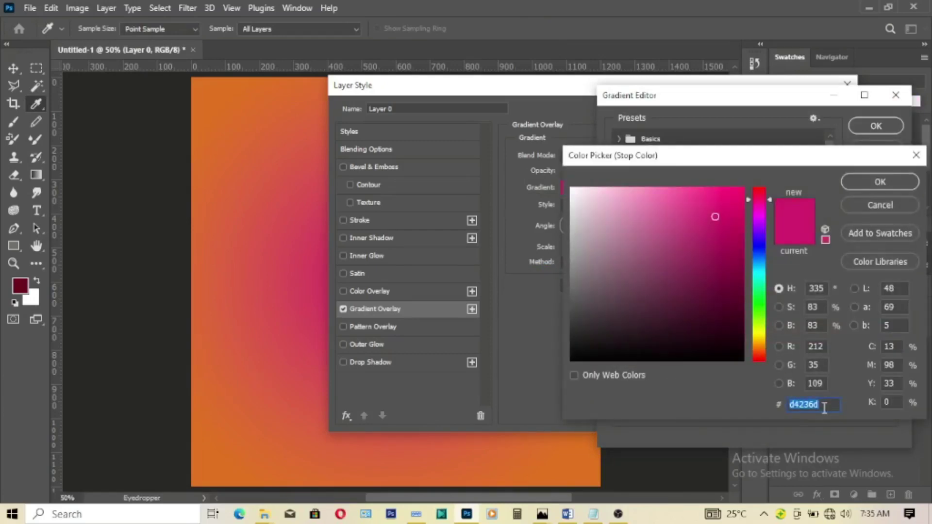
click(880, 182)
click(875, 127)
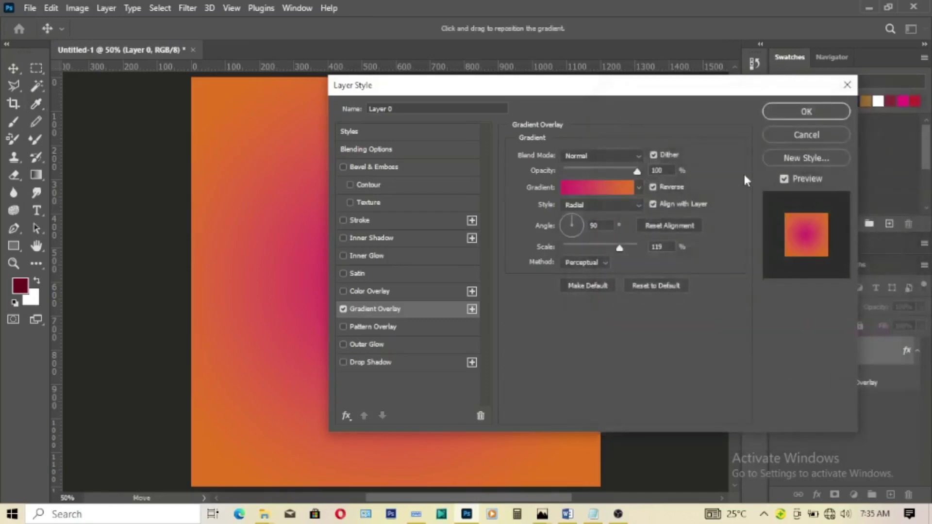
click(798, 111)
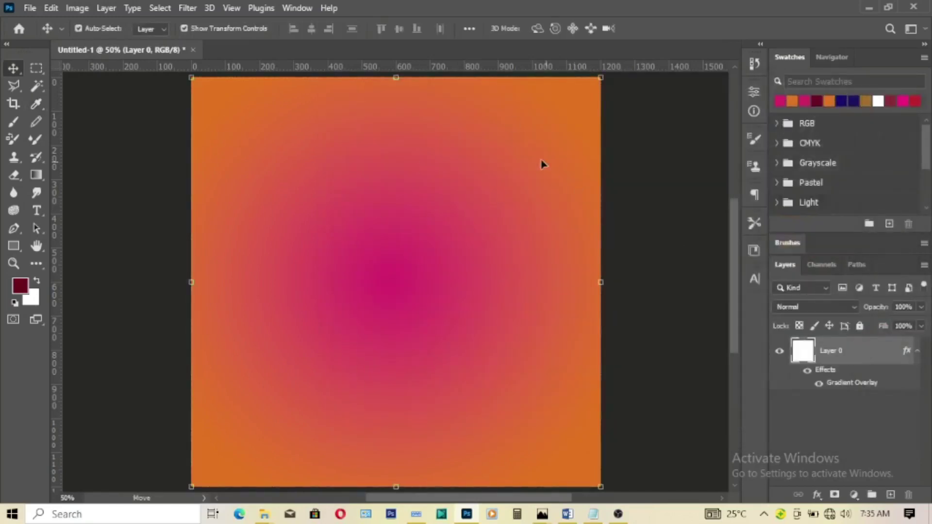
Lock Layer 0 and place the colourful music microphone PNG from the music day folder as a linked layer.
click(860, 327)
click(31, 8)
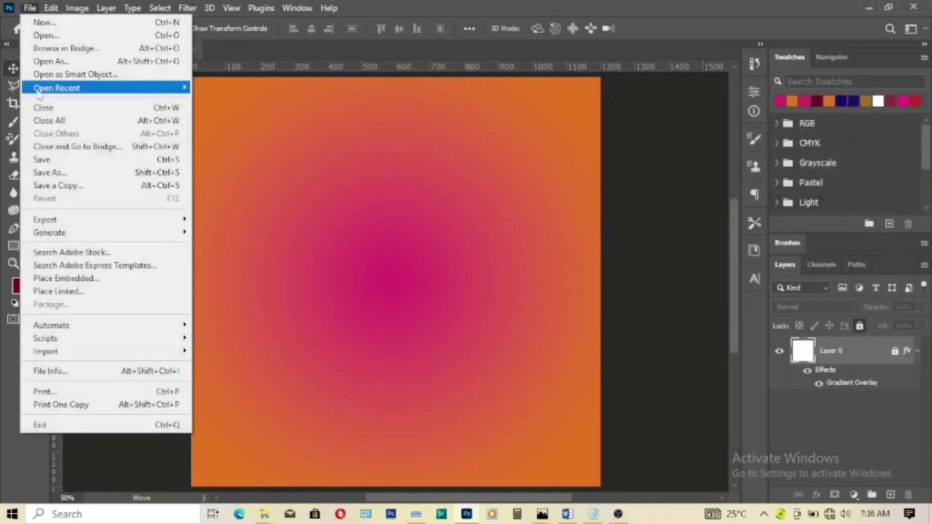
click(58, 291)
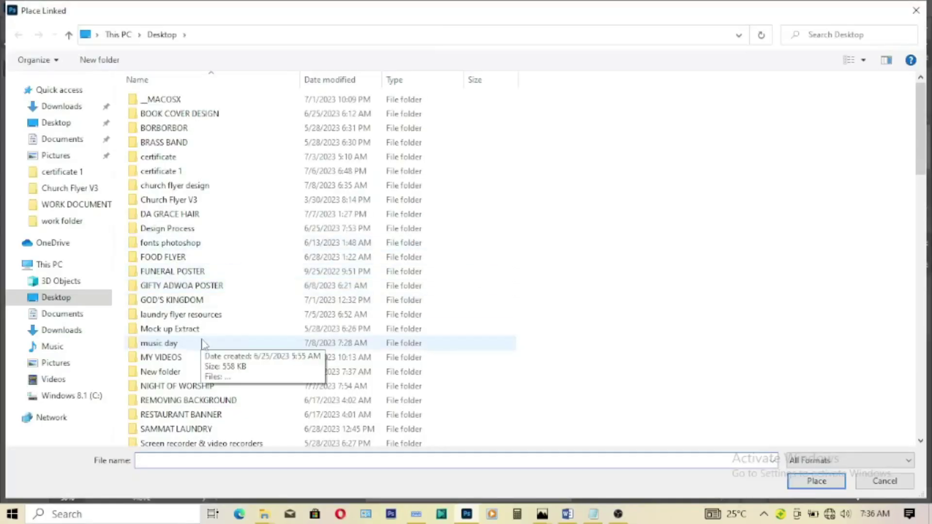
double_click(177, 343)
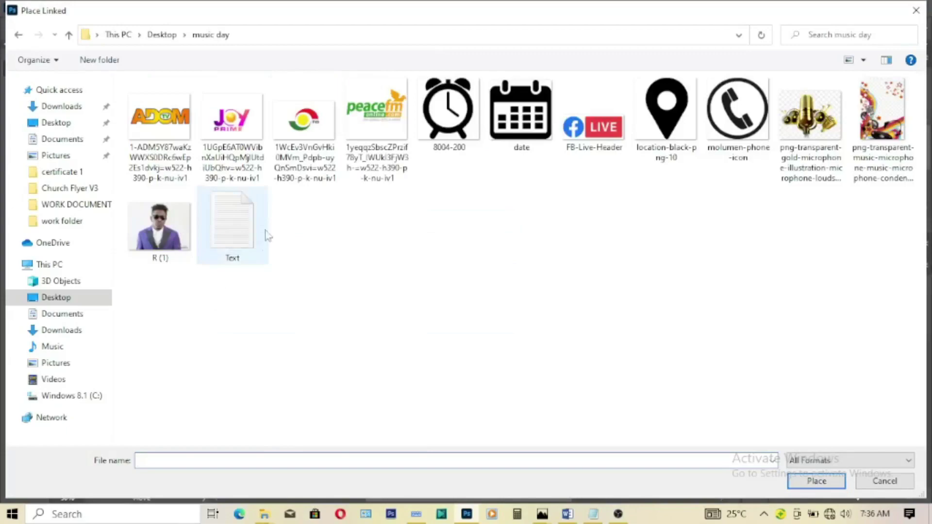
click(884, 131)
click(816, 481)
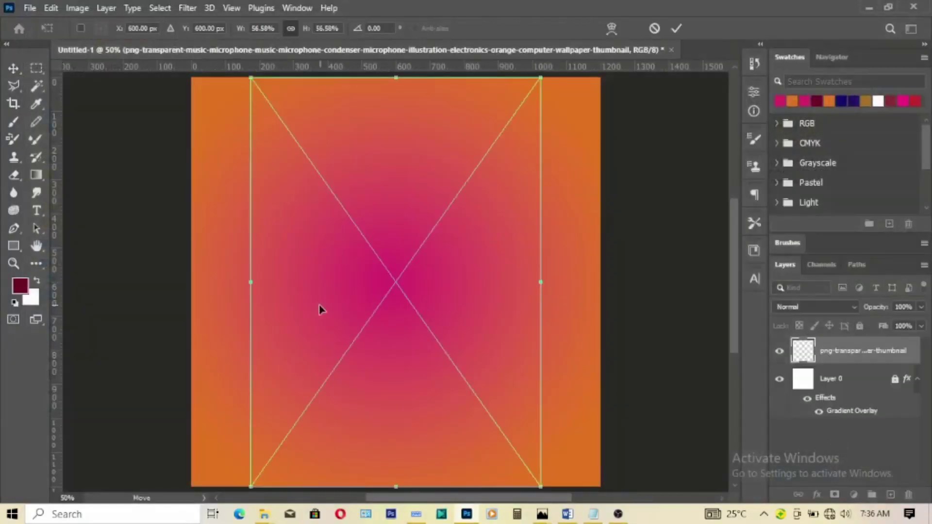
Scale and align the microphone artwork to span the full canvas width.
drag(249, 282, 174, 282)
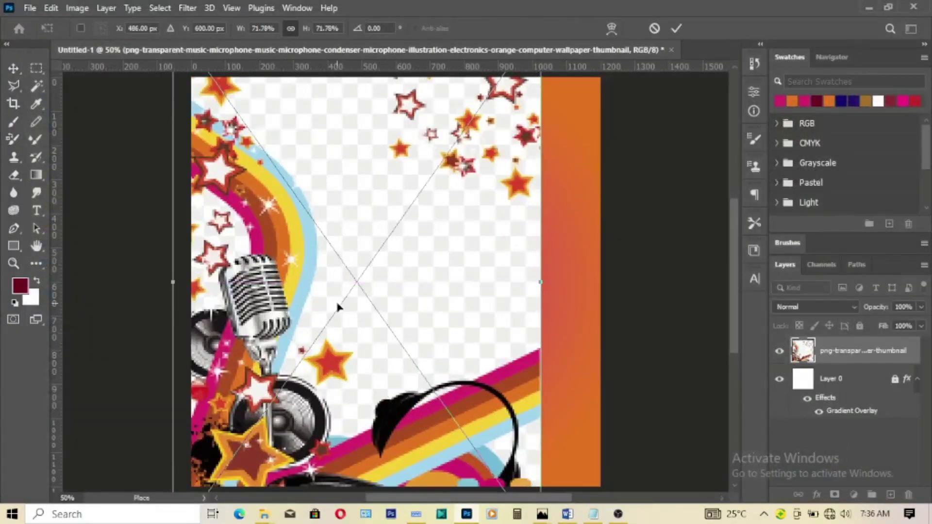
drag(339, 307, 351, 302)
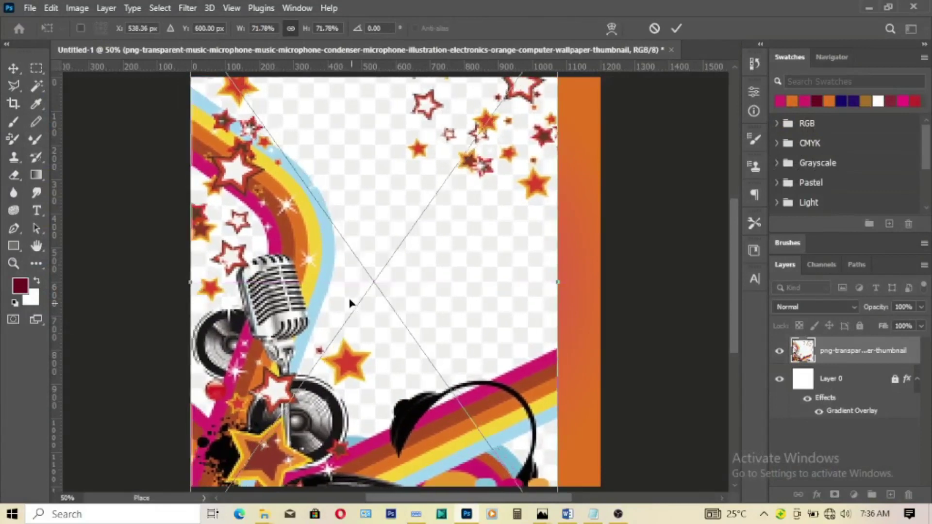
mouse_move(558, 282)
mouse_down()
mouse_move(606, 285)
mouse_move(602, 278)
mouse_up()
click(677, 28)
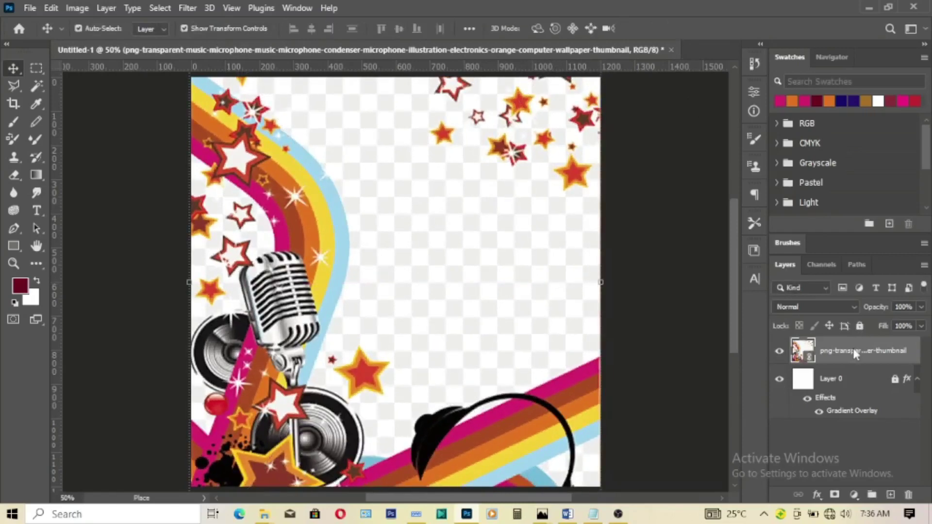
Rasterize the artwork layer and delete its checkered backdrop with the Magic Wand.
right_click(852, 348)
click(774, 310)
click(37, 86)
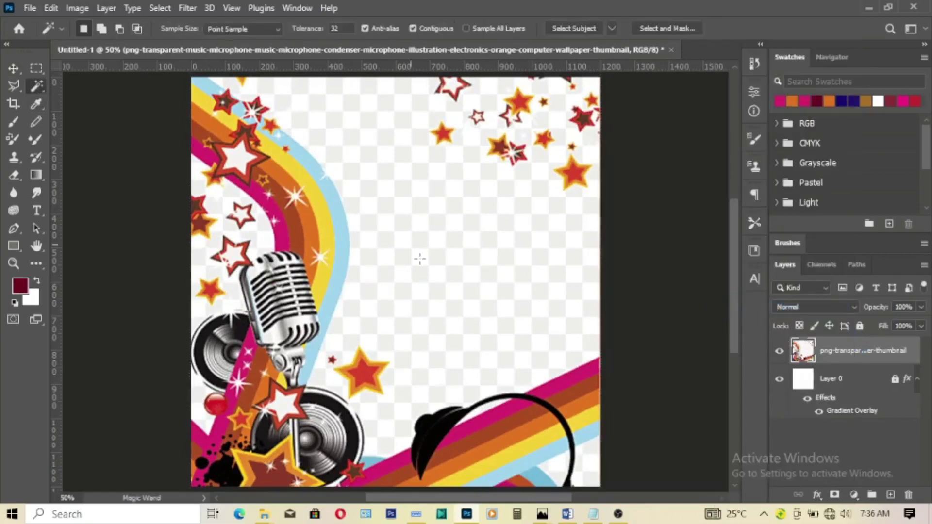
click(432, 298)
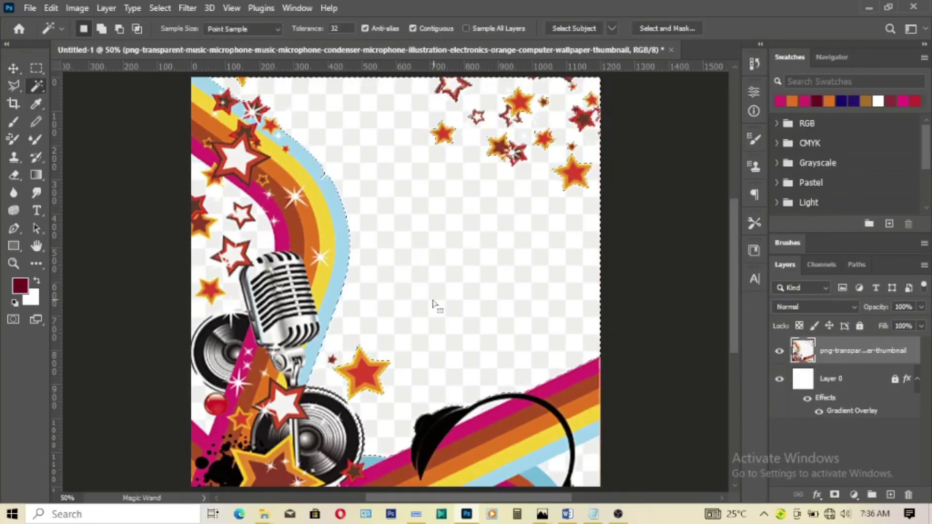
key(Delete)
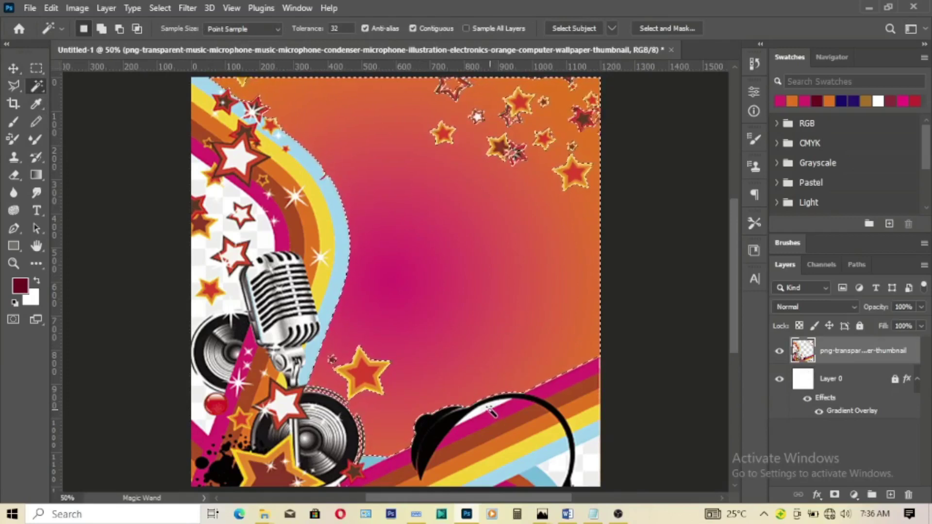
Delete the white areas inside the headphones, at bottom right and on the left side.
click(490, 403)
key(Delete)
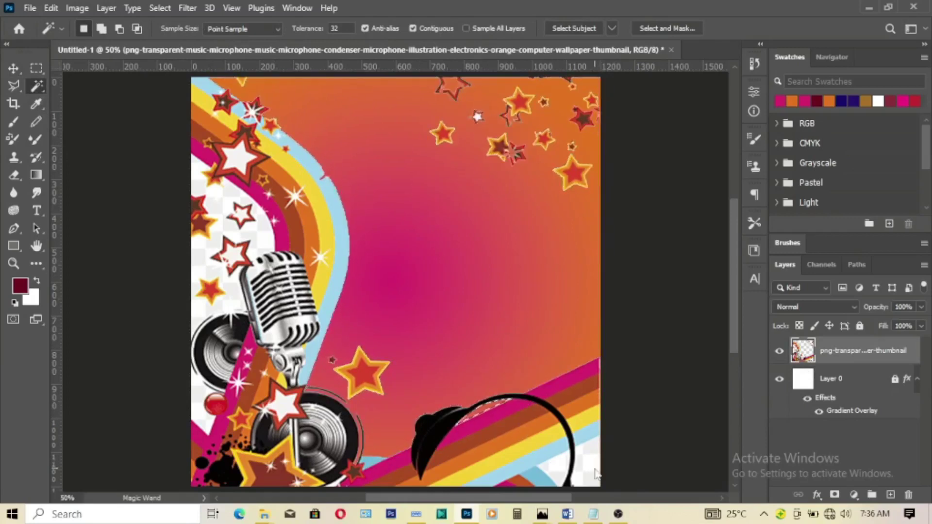
click(562, 468)
key(Delete)
key(Delete)
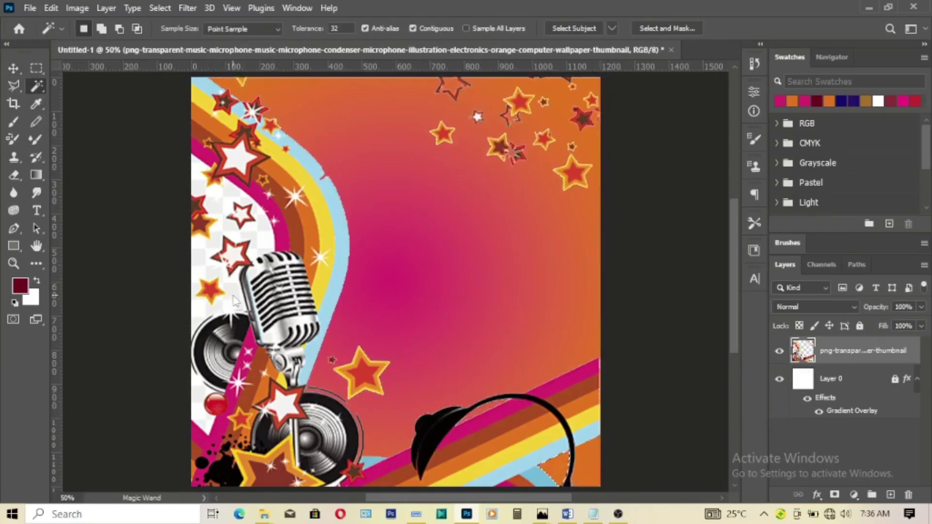
click(234, 297)
key(Delete)
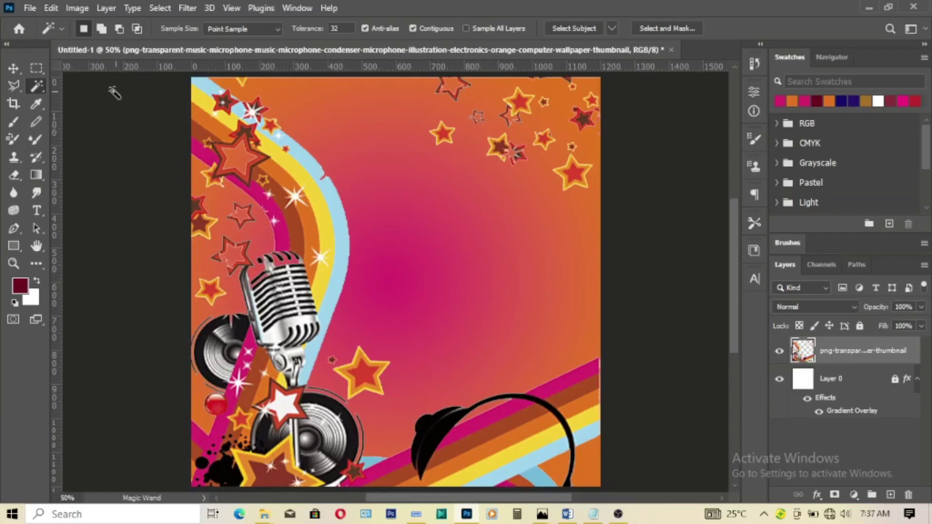
Set the microphone artwork layer's blend mode to Overlay.
key(v)
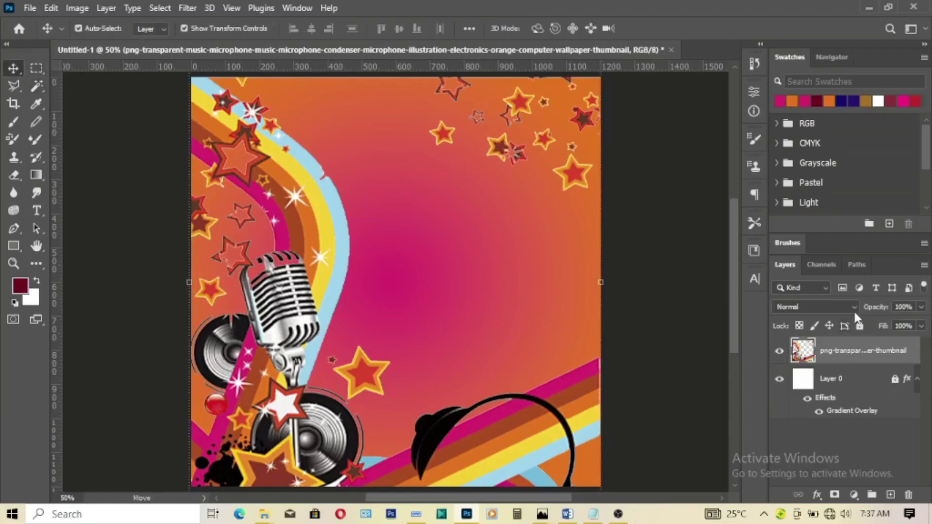
click(854, 308)
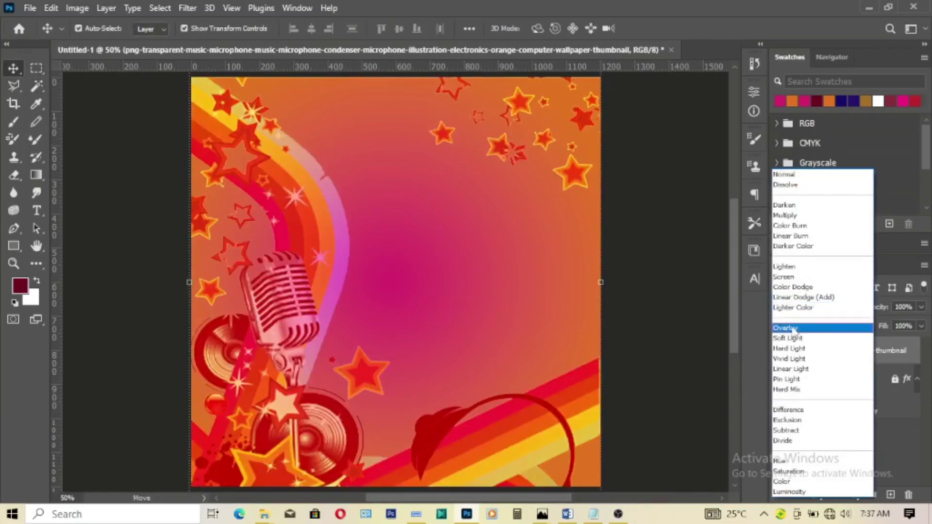
click(788, 329)
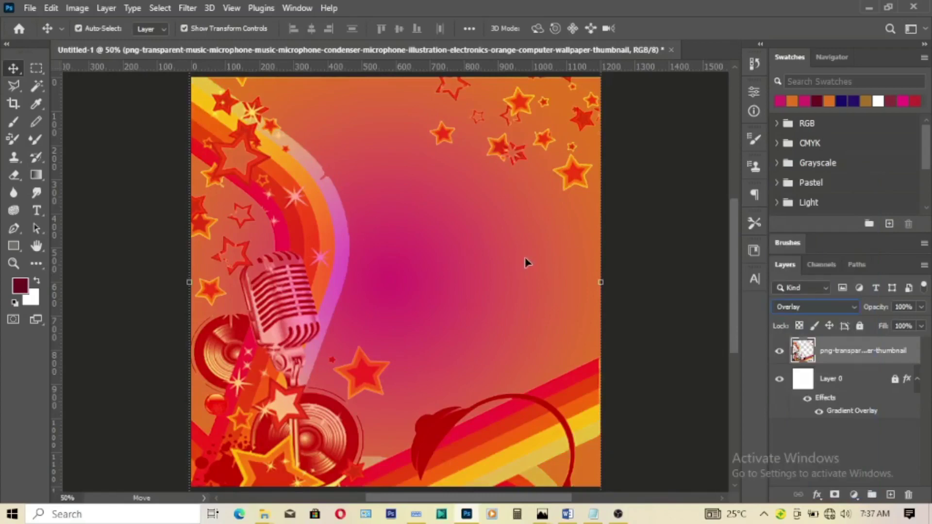
click(30, 8)
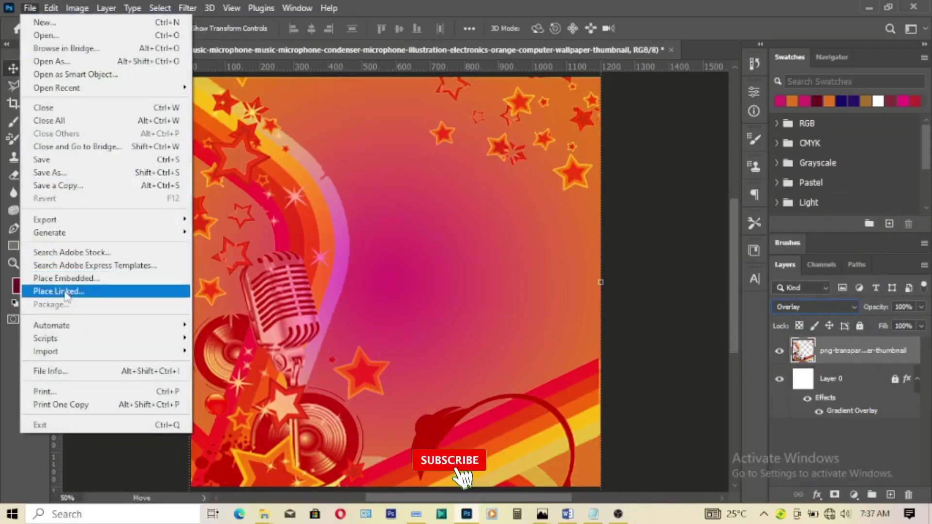
Place the R (1) photo of the man as a linked layer.
click(58, 291)
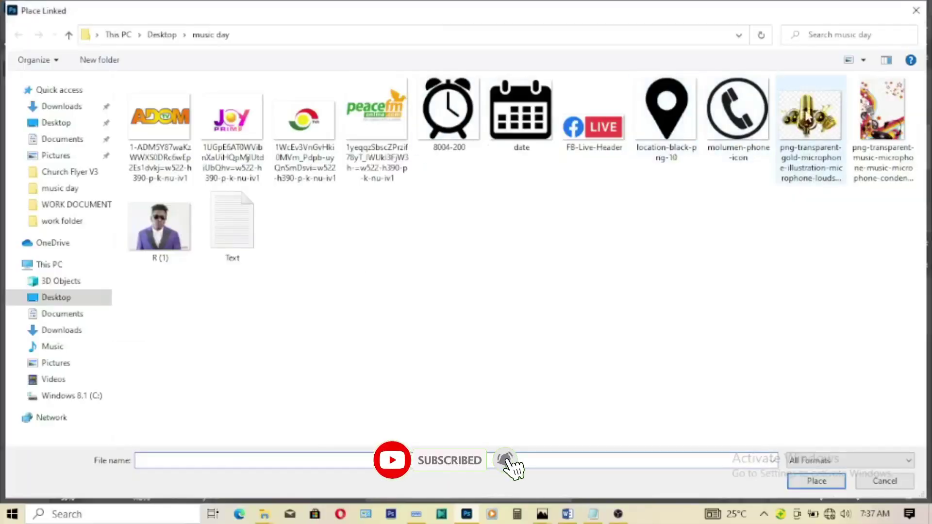
click(162, 234)
click(816, 481)
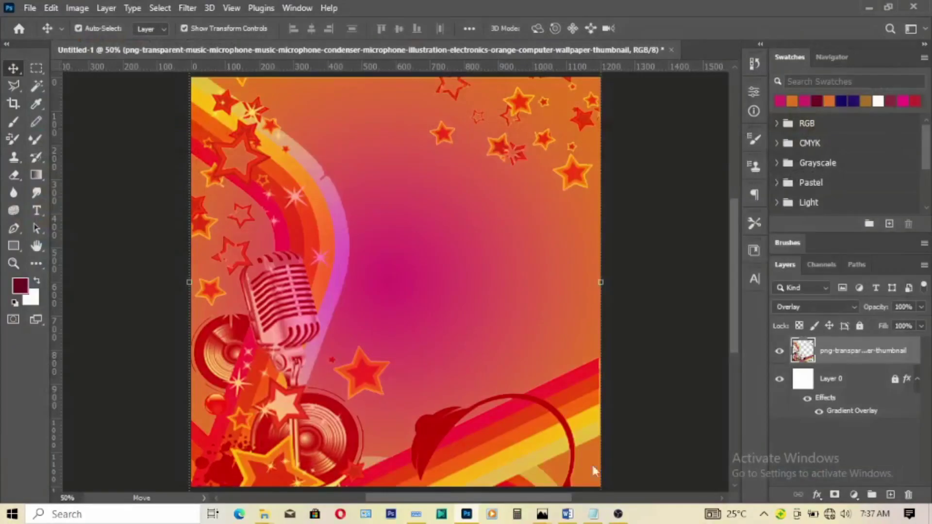
click(673, 30)
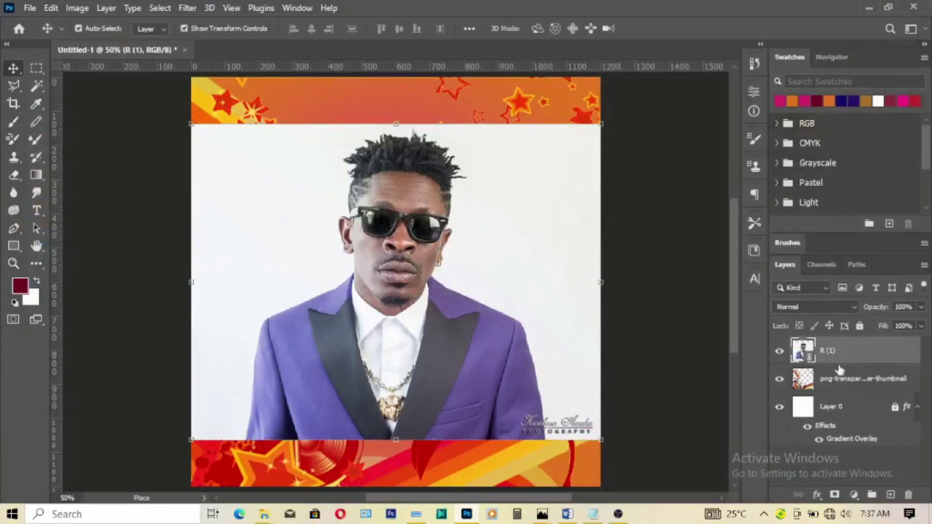
Rasterize the R (1) layer and trial a Magic Wand background delete, then undo and deselect.
right_click(847, 362)
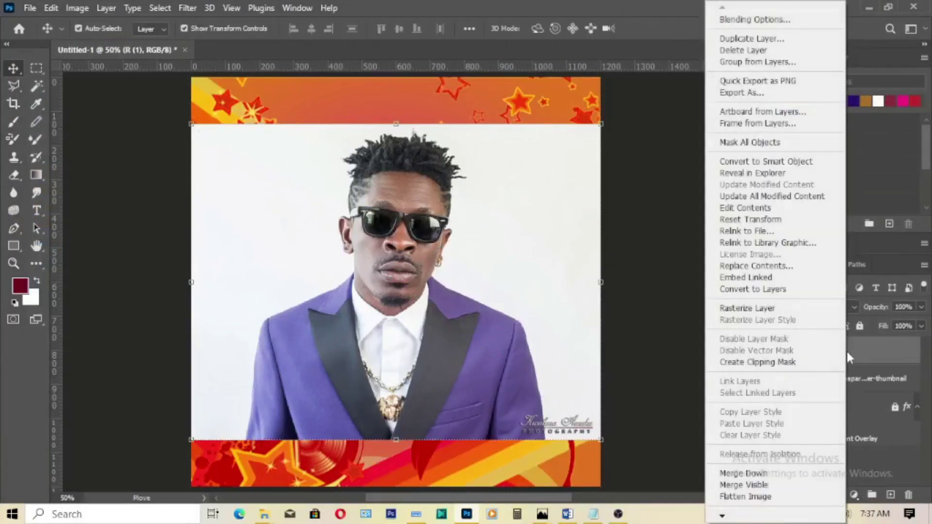
click(753, 311)
click(36, 86)
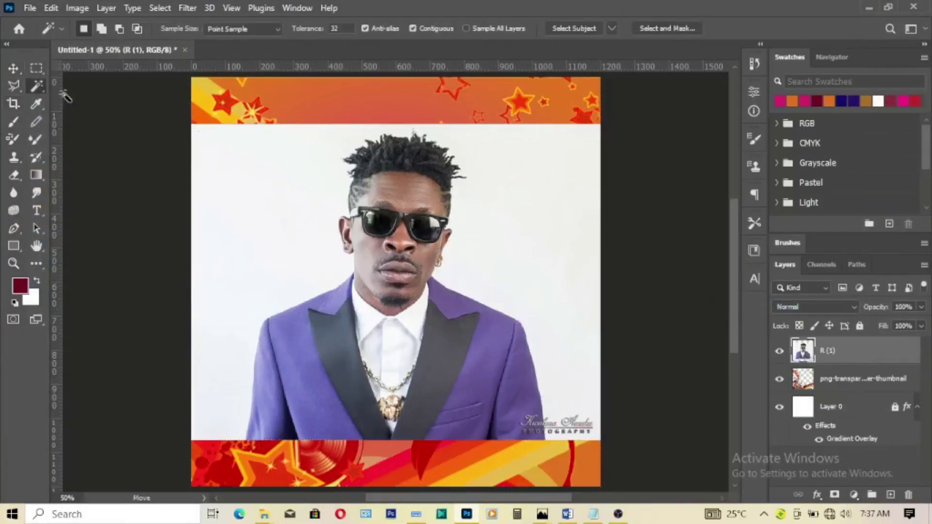
click(533, 318)
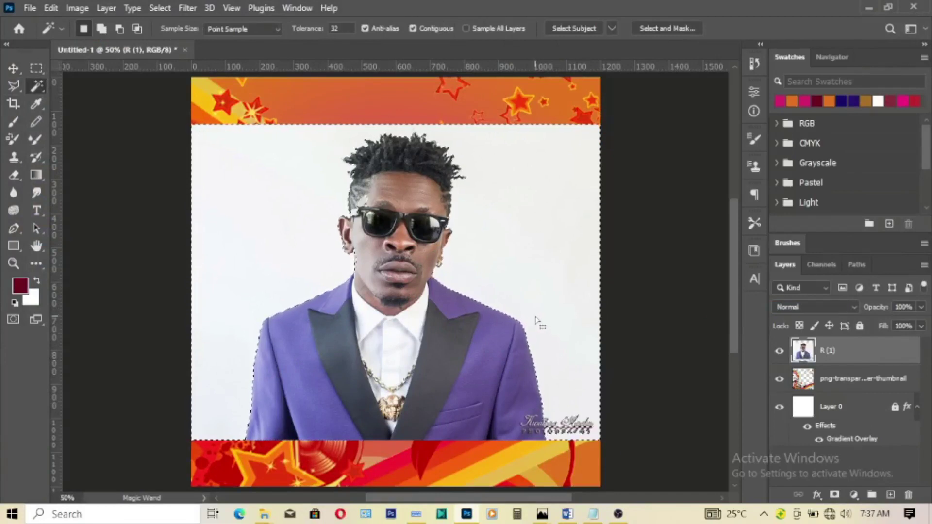
key(Delete)
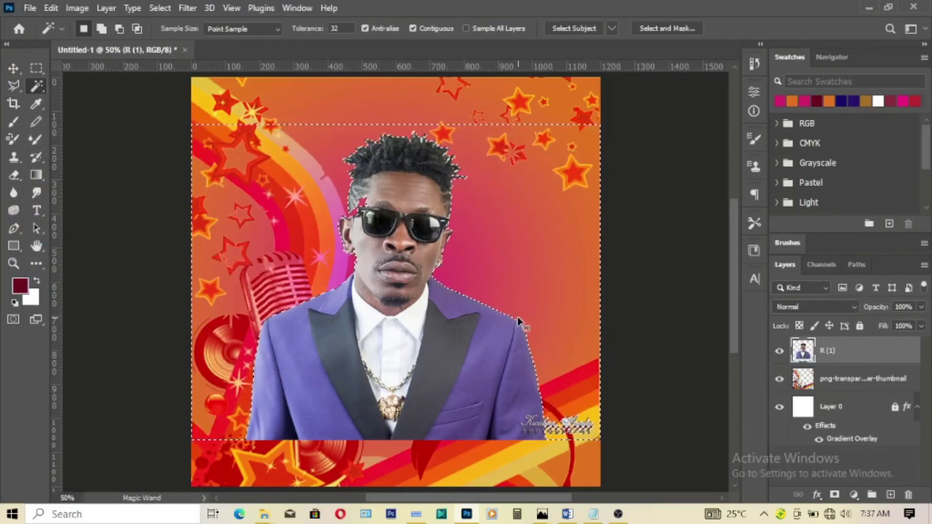
key(ctrl+z)
key(ctrl+d)
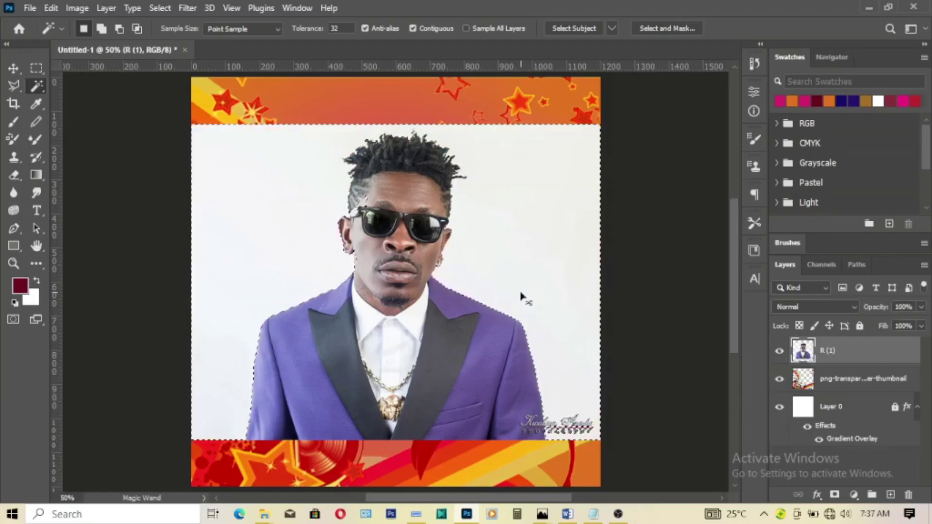
Mask out the portrait's white backdrop using Remove Background in the Properties panel's Quick Actions.
key(v)
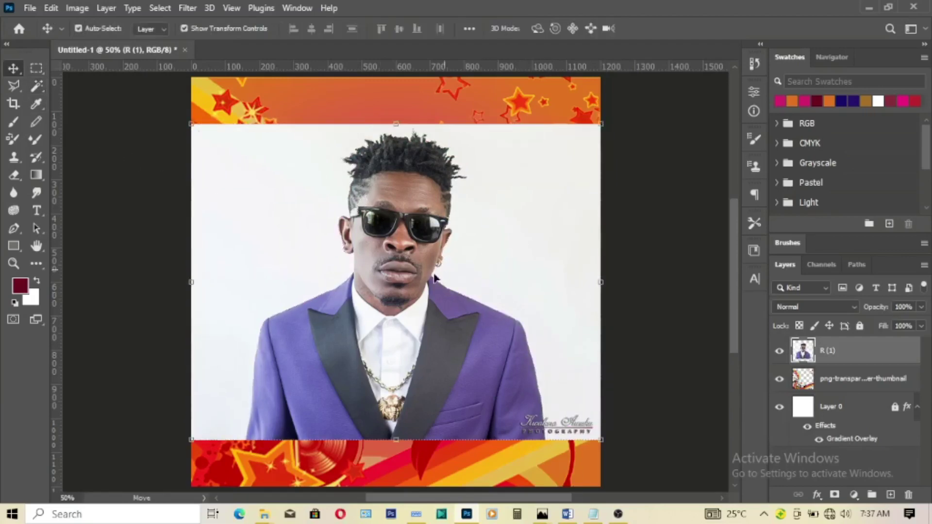
click(299, 7)
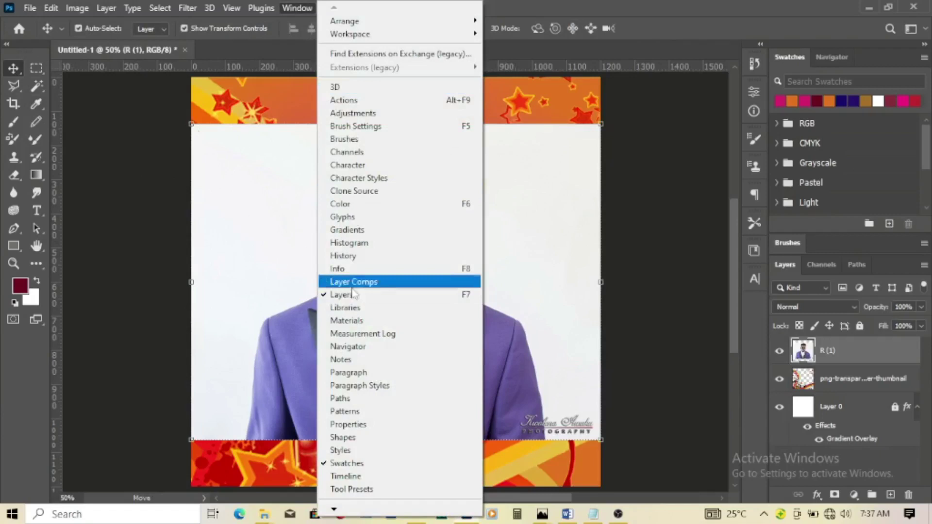
click(356, 422)
drag(734, 152, 732, 190)
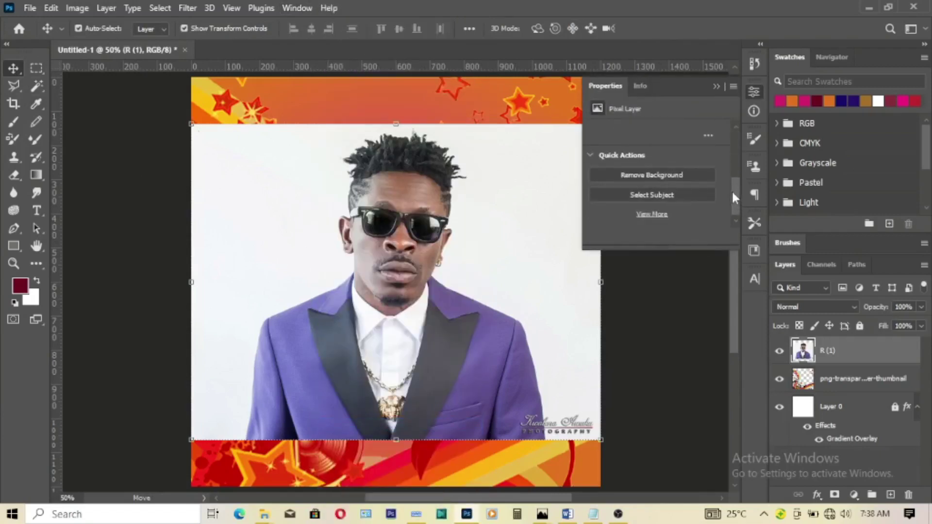
click(673, 174)
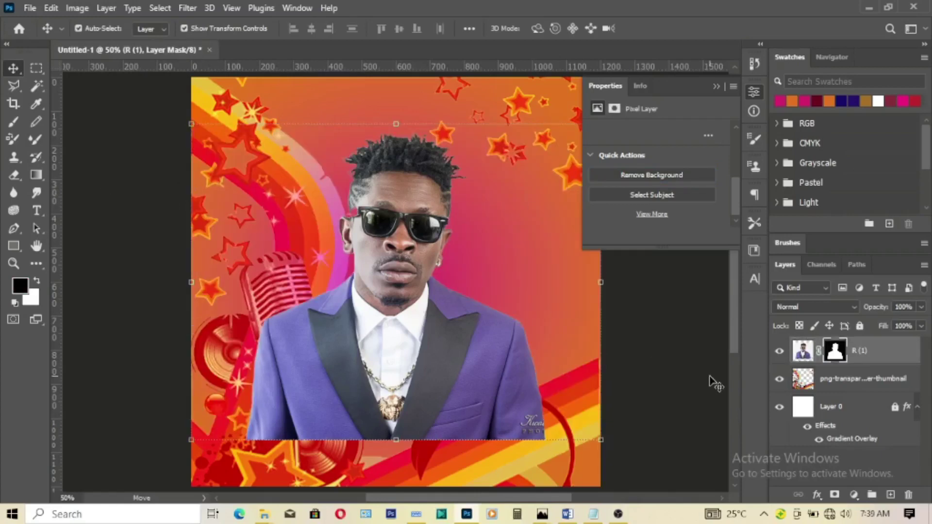
key(ctrl+d)
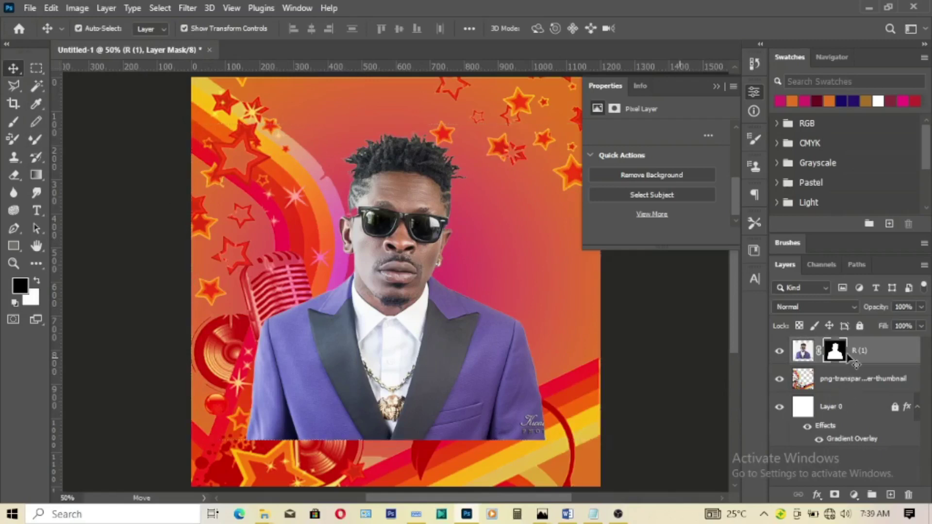
click(804, 350)
Paint black on the photo's layer mask with a Soft Round brush (495 px, then 275 px) across the suit's bottom.
key(b)
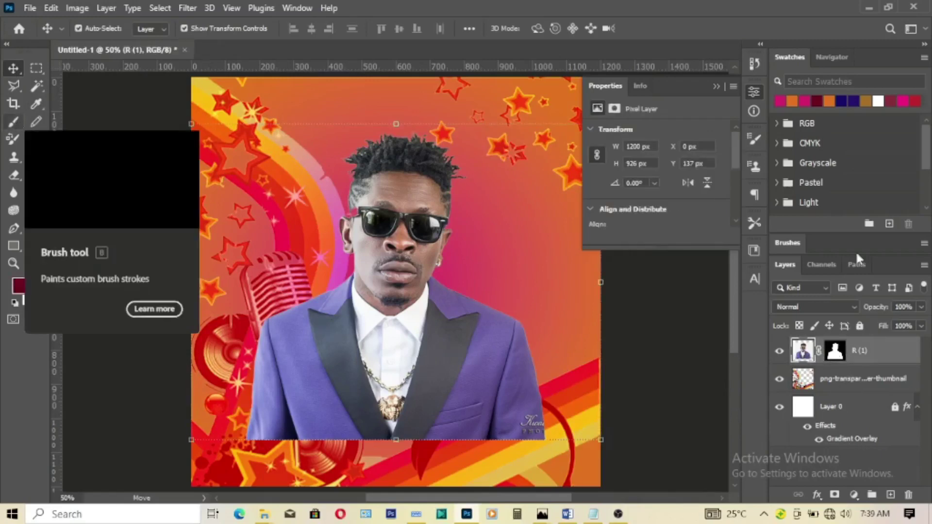
click(835, 350)
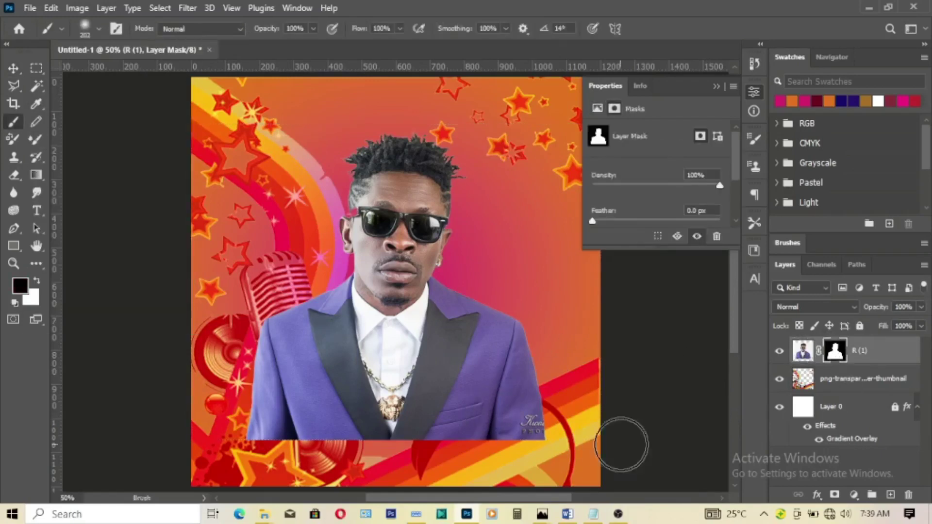
click(95, 28)
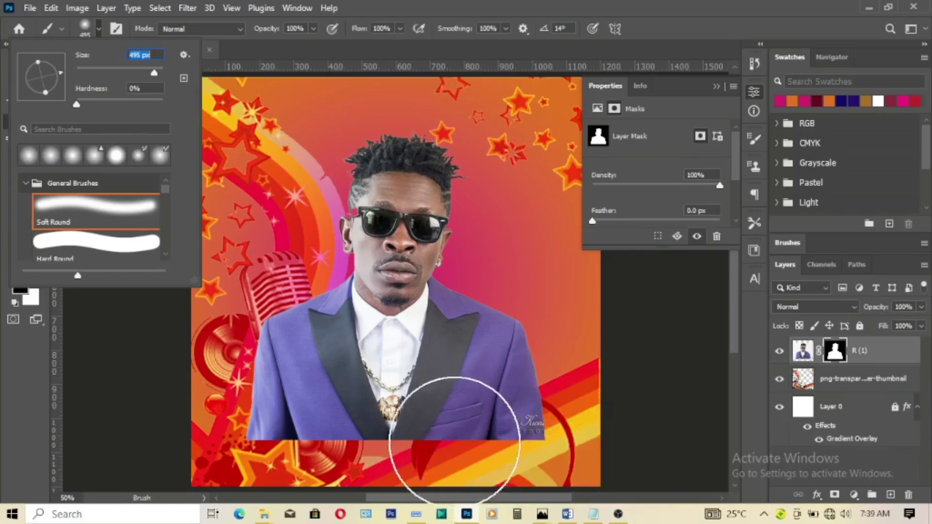
click(462, 458)
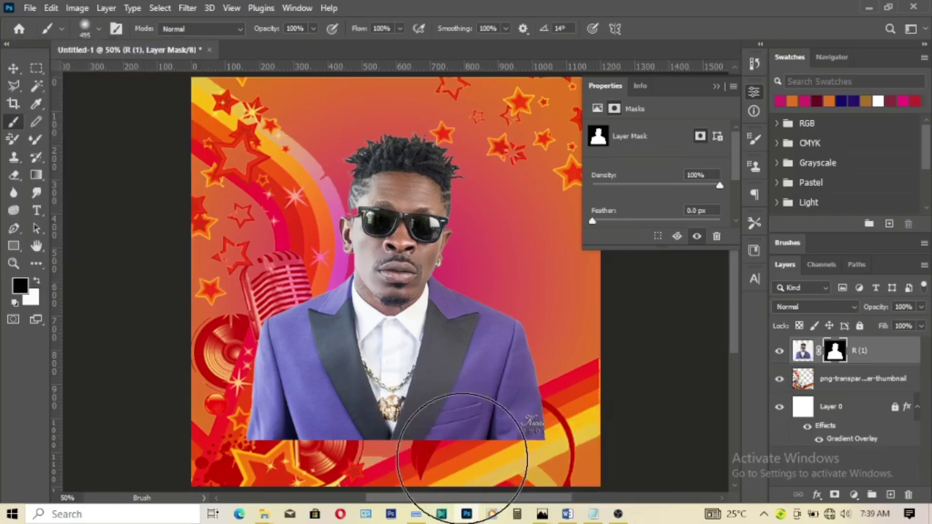
mouse_move(462, 457)
mouse_down()
mouse_move(536, 498)
mouse_move(247, 504)
mouse_up()
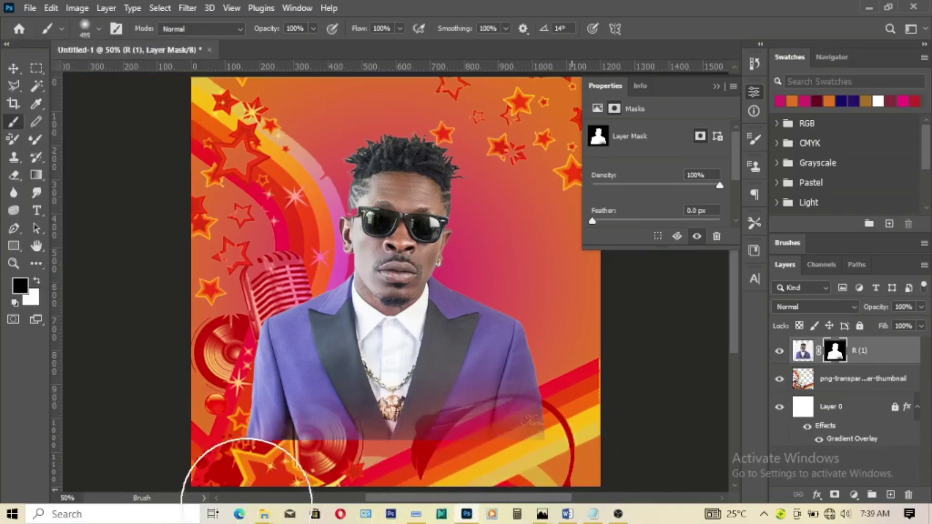
click(84, 36)
drag(147, 74, 144, 74)
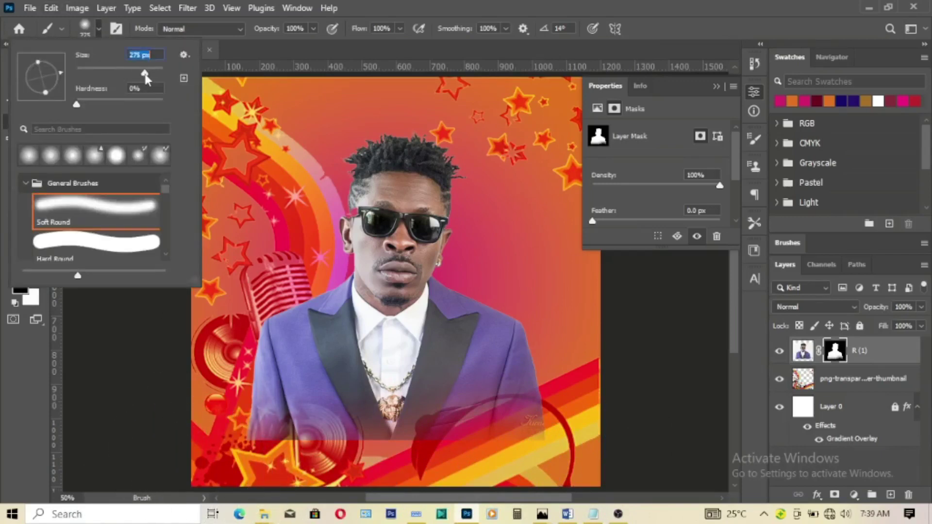
click(413, 462)
mouse_move(307, 471)
mouse_down()
mouse_move(374, 463)
mouse_move(396, 488)
mouse_move(246, 462)
mouse_move(262, 458)
mouse_move(246, 447)
mouse_move(306, 493)
mouse_move(291, 469)
mouse_move(355, 478)
mouse_move(323, 459)
mouse_move(436, 485)
mouse_move(429, 474)
mouse_move(385, 483)
mouse_move(500, 481)
mouse_move(562, 462)
mouse_move(531, 448)
mouse_move(553, 437)
mouse_move(545, 448)
mouse_move(573, 447)
mouse_up()
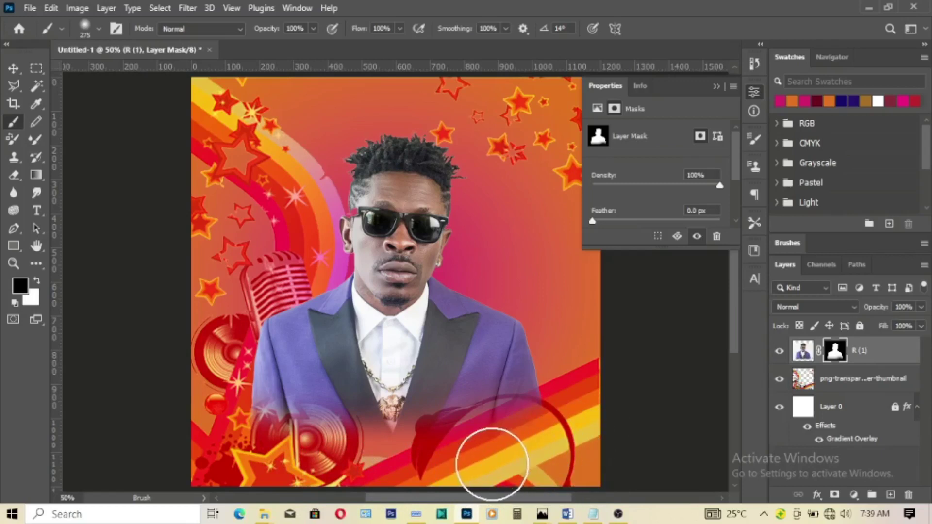
Scale the portrait to about 77%, move it up, and bring up the Camera Raw Filter.
click(13, 72)
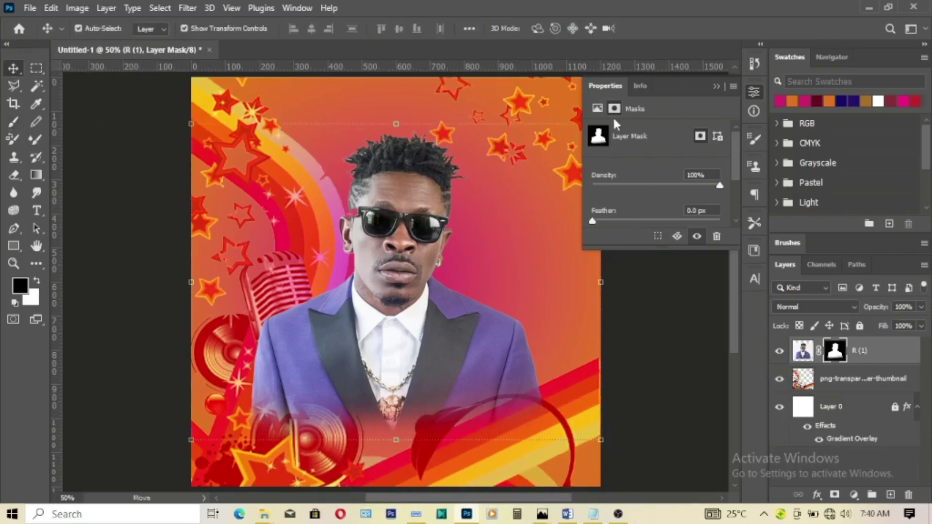
click(188, 121)
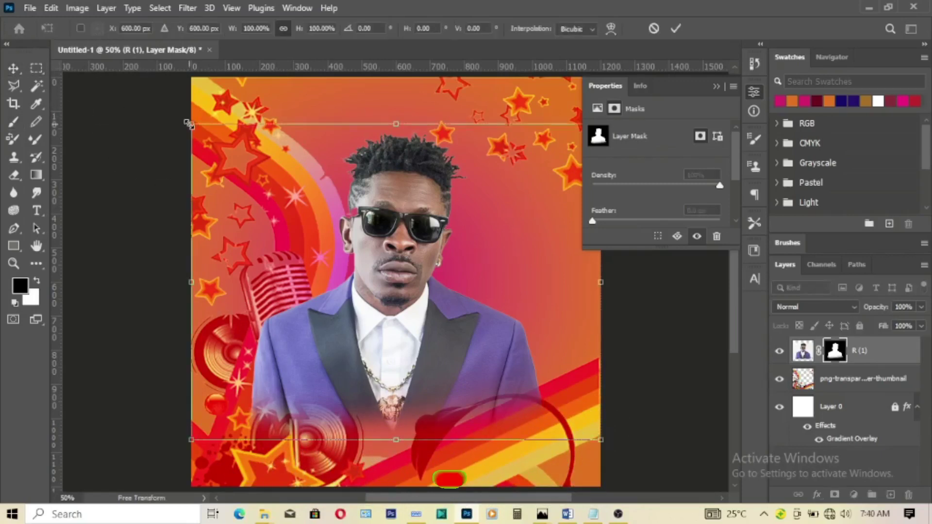
drag(189, 126, 252, 170)
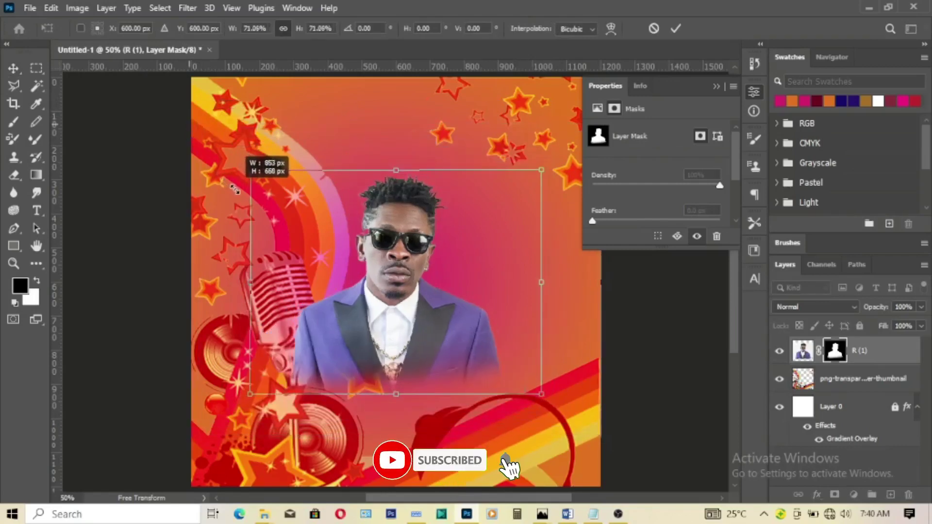
drag(422, 292, 420, 271)
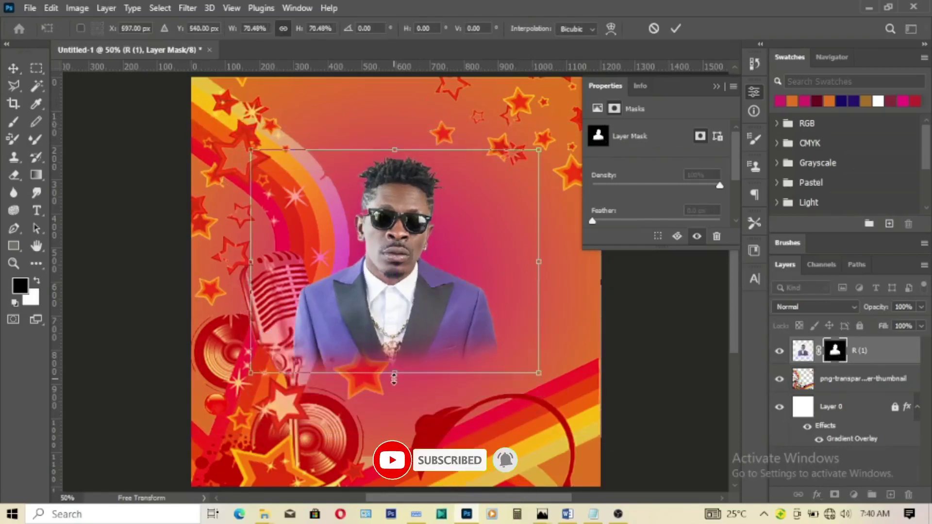
drag(394, 374, 395, 385)
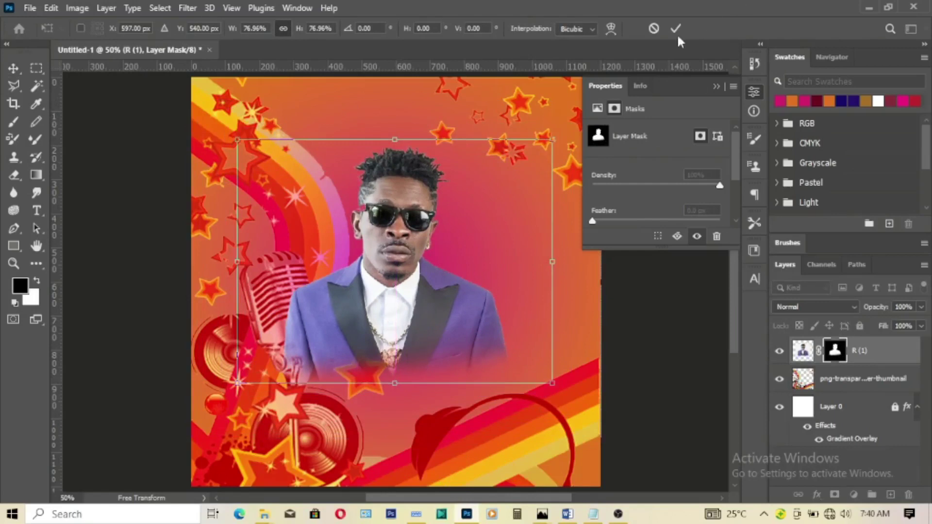
key(Return)
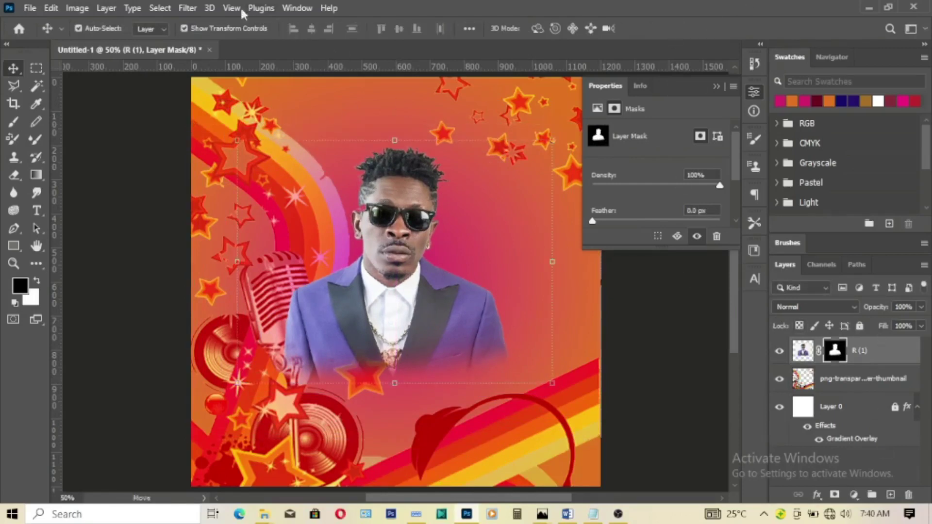
click(187, 8)
click(222, 110)
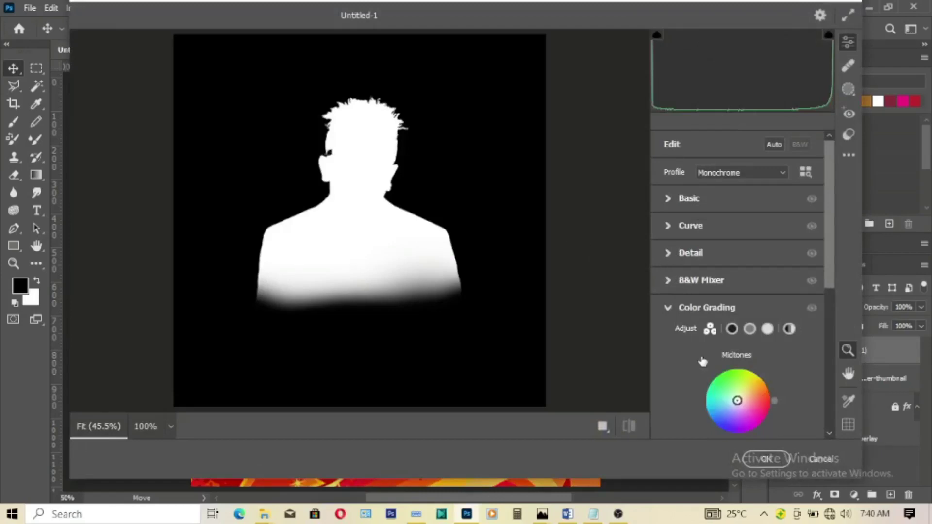
Apply Camera Raw Exposure +0.70, Contrast +10, Highlights +10 and Shadows +7 to the portrait mask.
click(668, 199)
drag(737, 253, 749, 254)
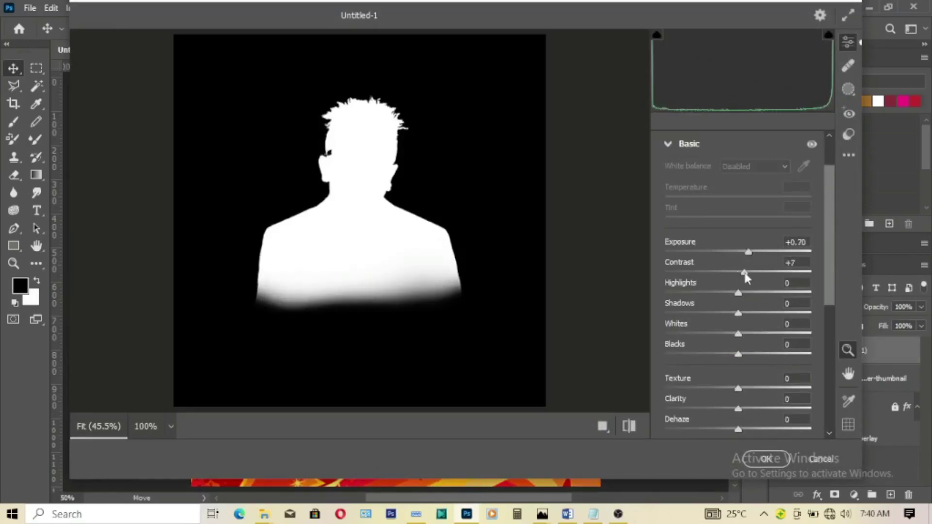
drag(745, 272, 743, 314)
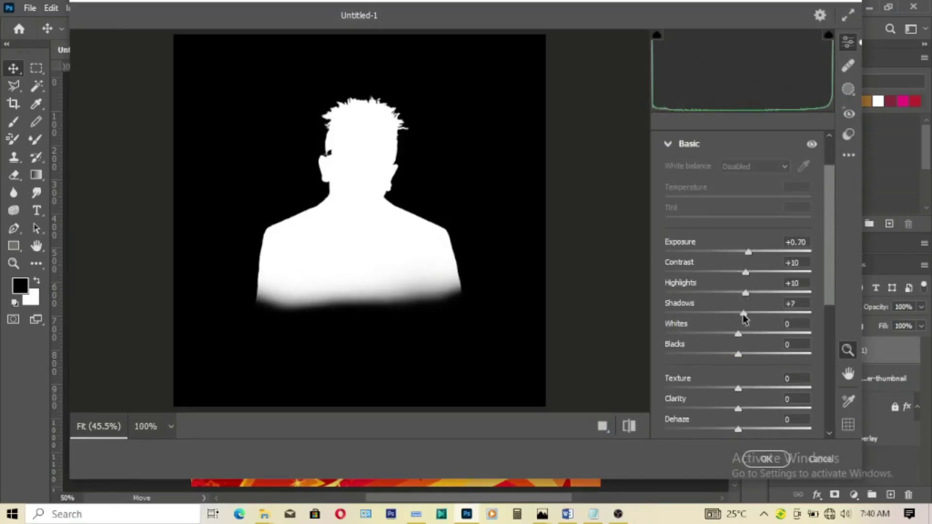
click(766, 459)
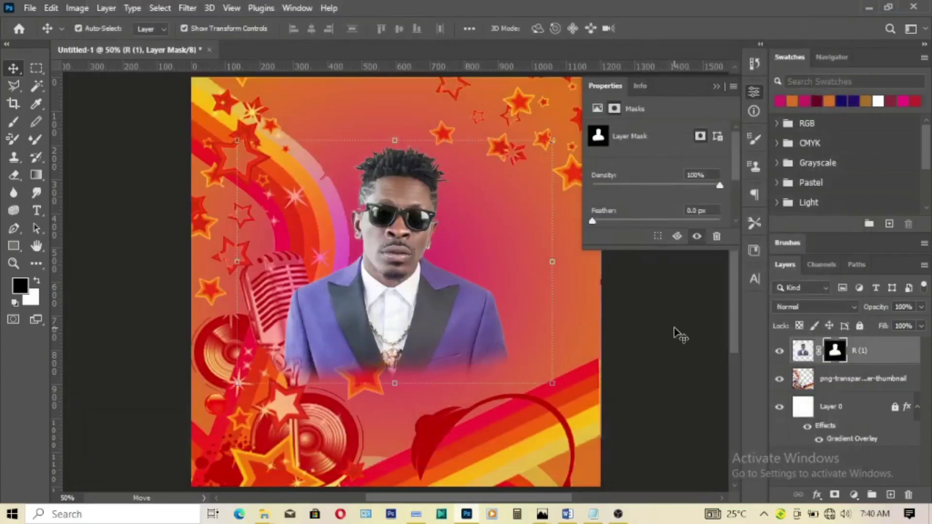
click(713, 87)
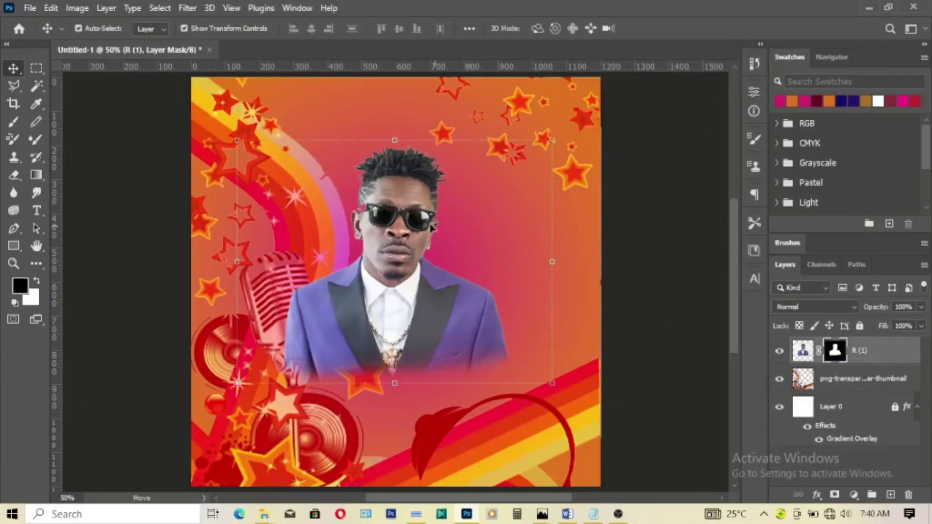
Place the gold microphone image as a linked layer and rasterize it.
click(30, 8)
click(59, 291)
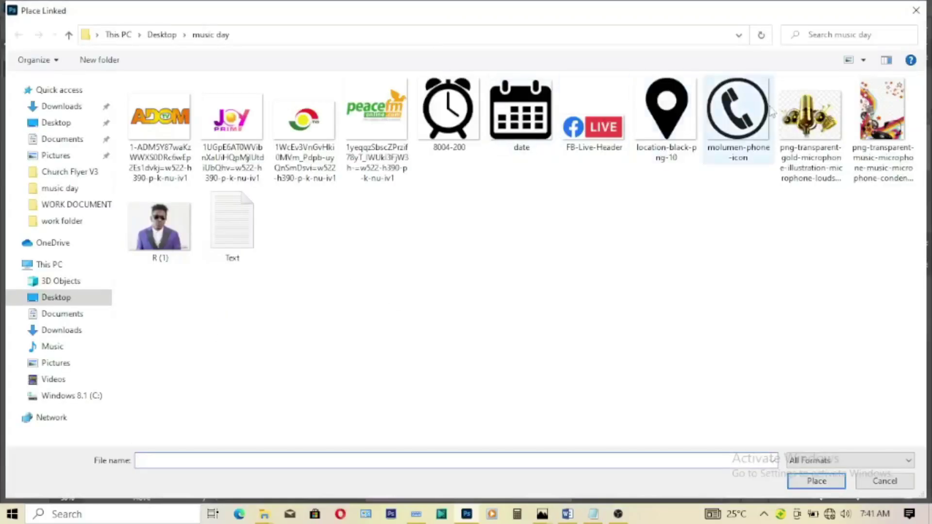
click(801, 141)
click(815, 479)
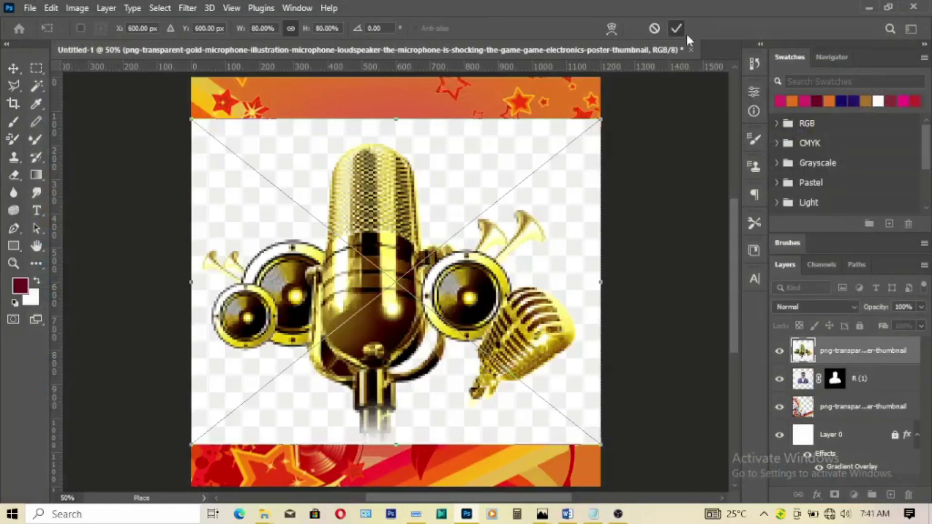
click(676, 28)
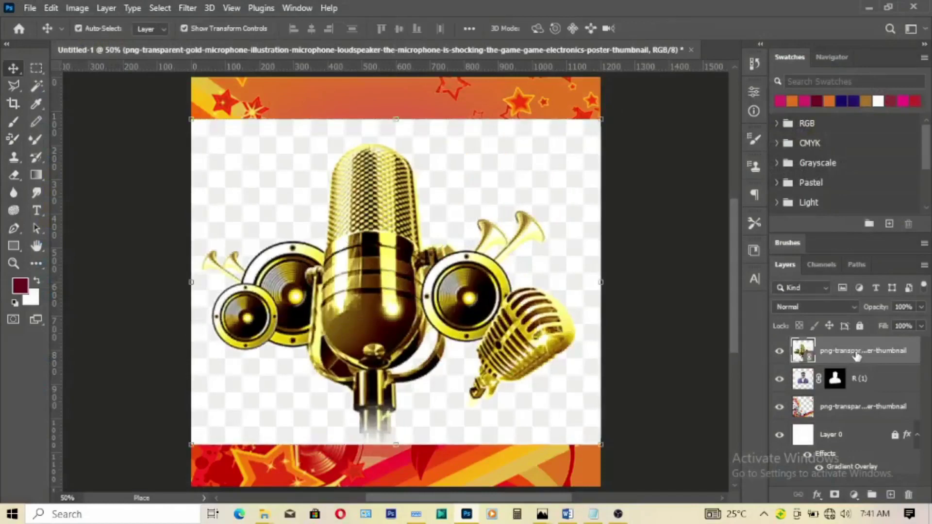
right_click(854, 350)
click(775, 321)
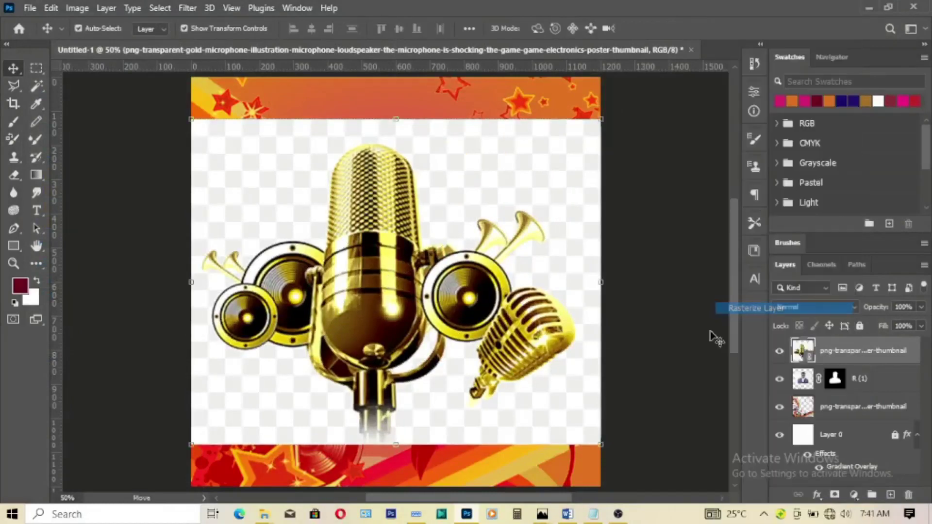
Delete the microphone image's background with the Magic Wand and deselect.
click(36, 85)
click(451, 216)
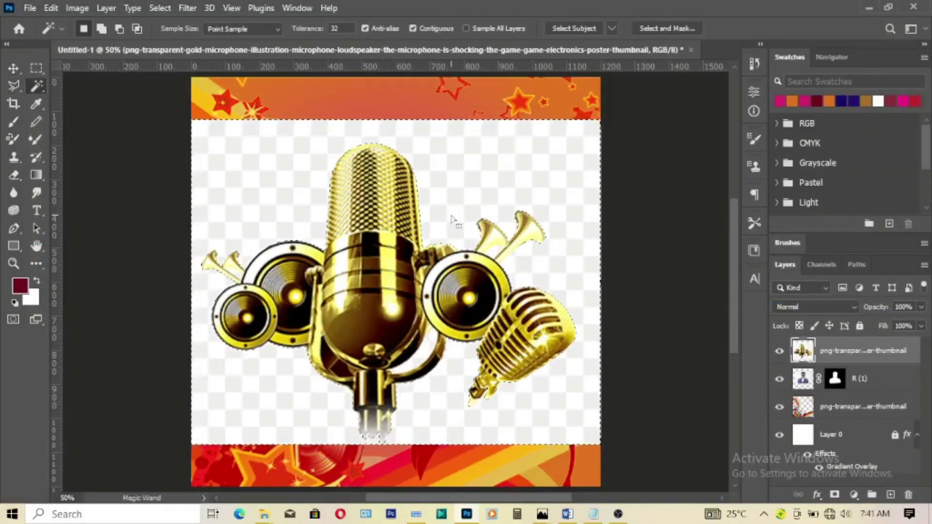
key(Delete)
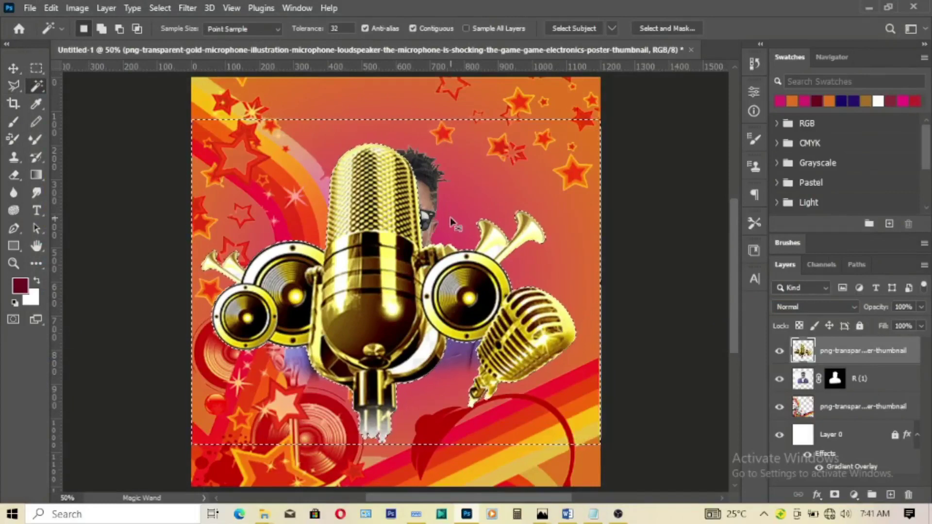
key(ctrl+d)
Scale the gold microphones to about 62% and move them to the flyer's bottom.
click(13, 69)
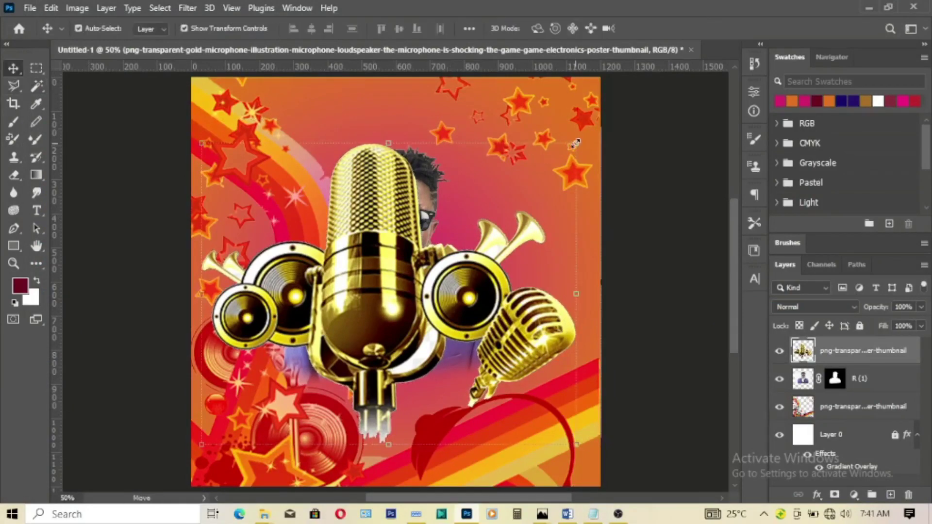
drag(575, 143, 457, 259)
mouse_move(335, 359)
mouse_down()
mouse_move(388, 361)
mouse_move(381, 412)
mouse_up()
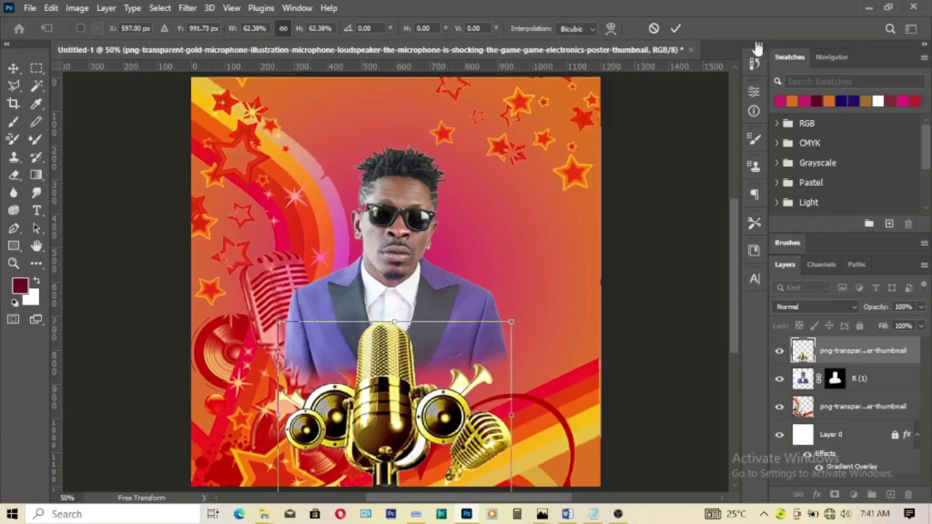
Centre the gold microphones and the man's R (1) layer horizontally on the canvas.
click(675, 28)
key(ctrl+a)
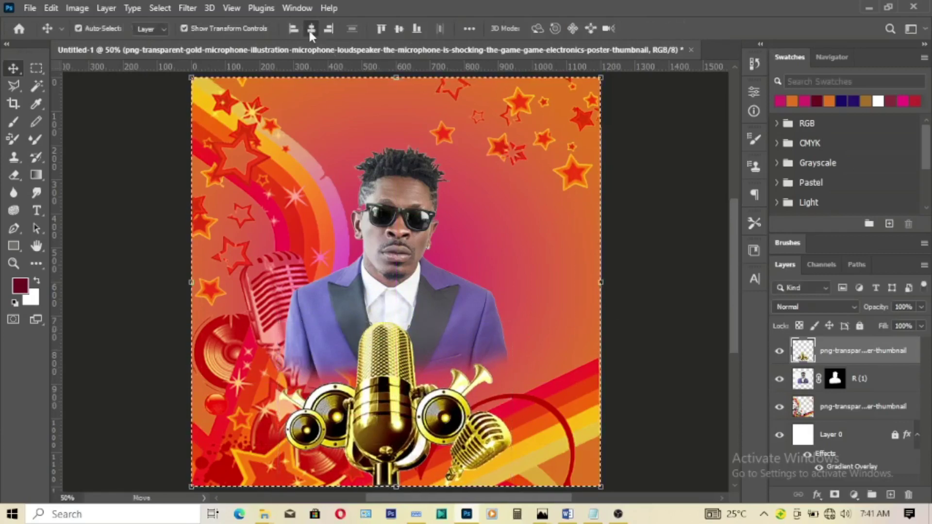
click(311, 28)
key(ctrl+d)
ctrl+click(407, 229)
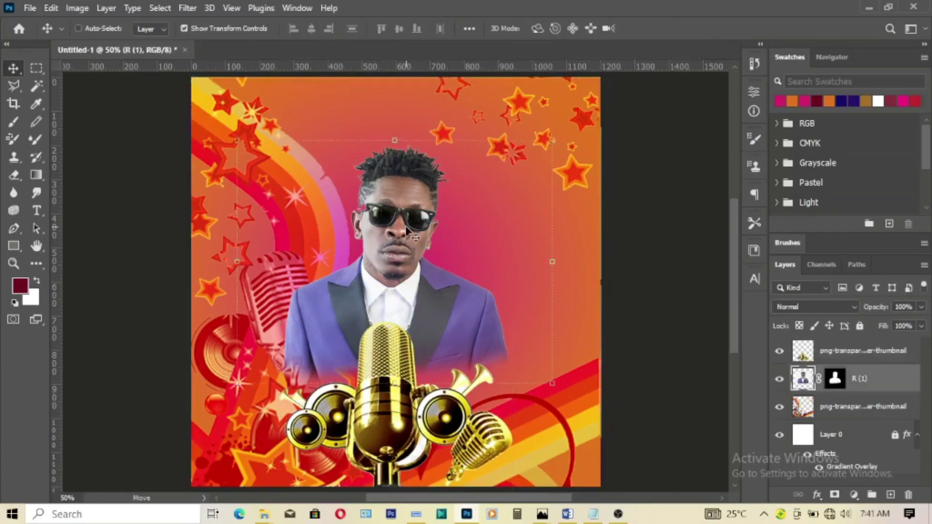
key(ctrl+a)
click(313, 29)
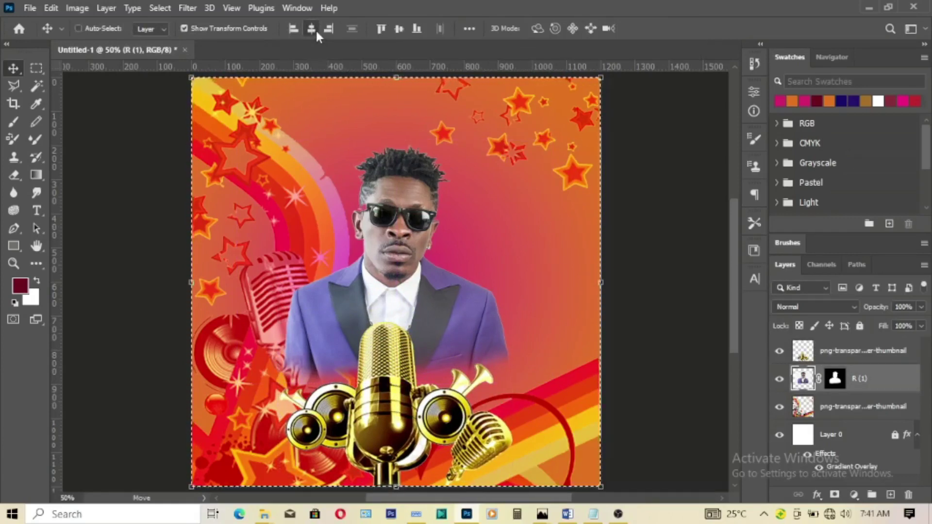
key(ctrl+d)
ctrl+click(666, 250)
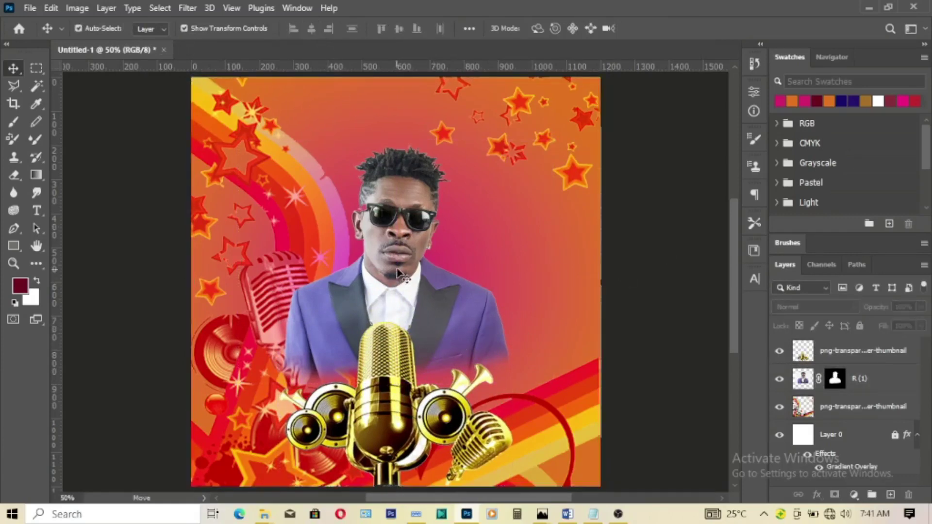
Enlarge the gold microphones to about 121% and keep their blending at Normal.
click(383, 413)
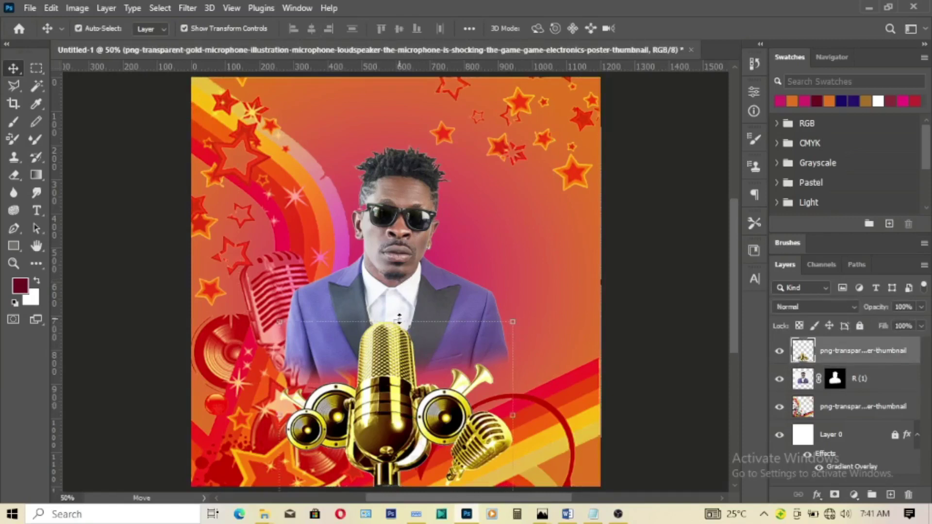
drag(398, 319, 409, 275)
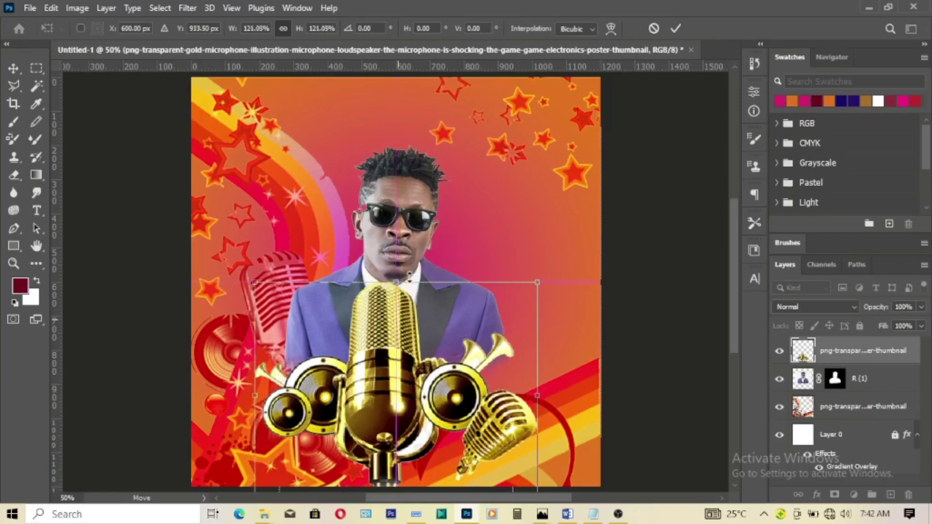
click(674, 29)
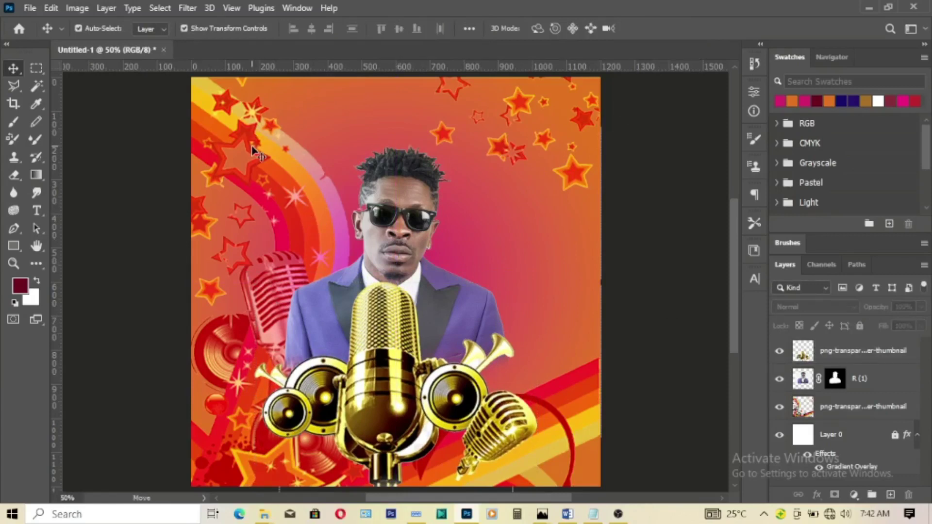
click(374, 359)
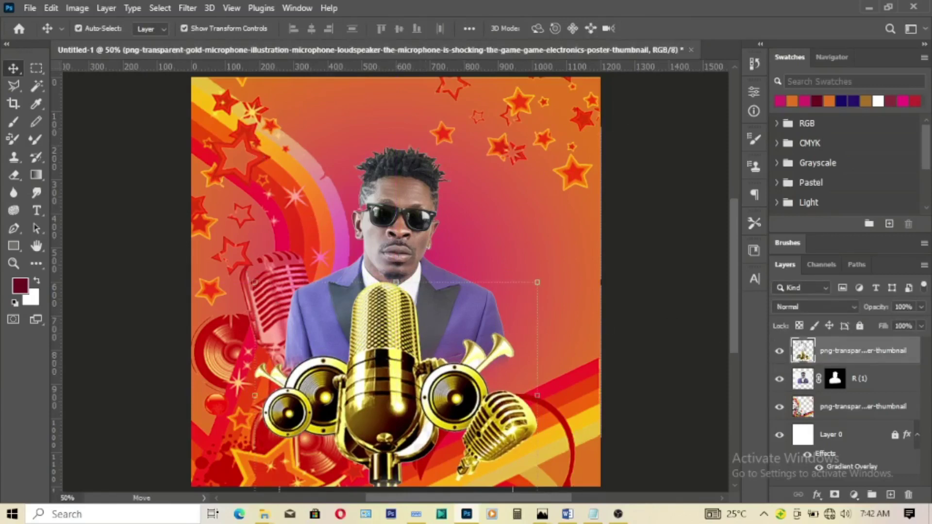
click(855, 308)
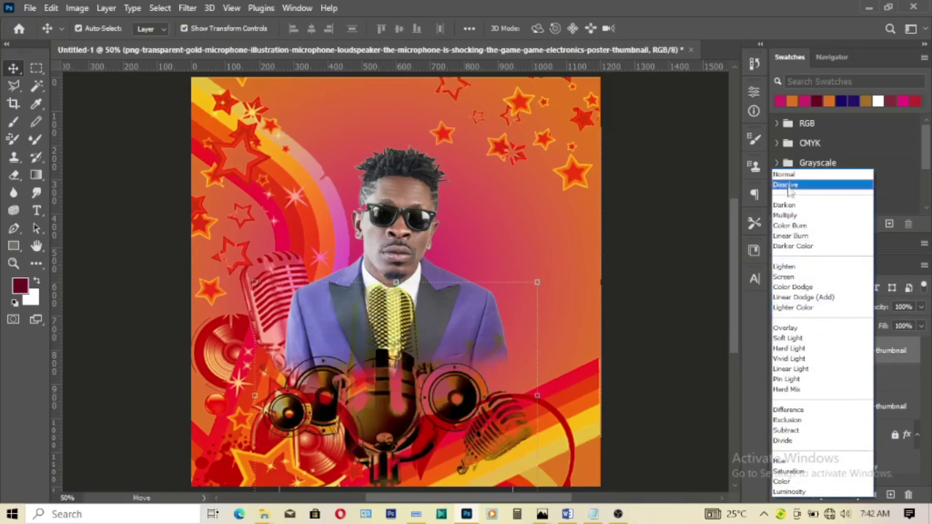
click(787, 177)
click(639, 309)
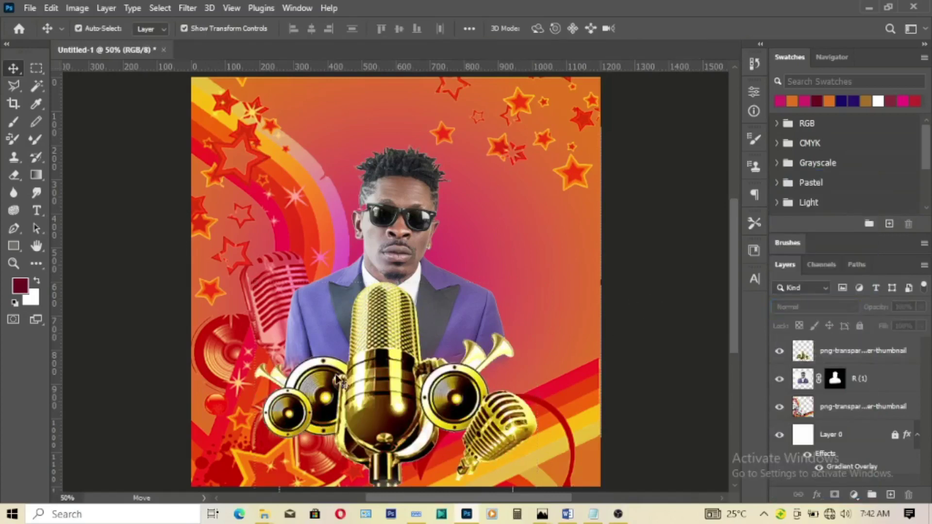
Nudge the man's R (1) layer slightly down.
click(390, 243)
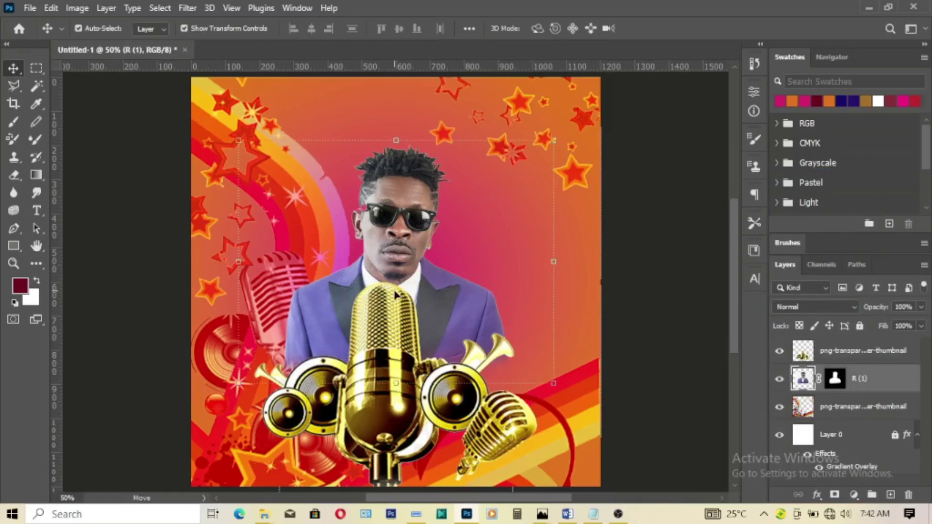
key(Down)
key(Down)
key(Down)
key(Down)
key(Down)
key(Down)
key(Down)
key(Down)
key(Down)
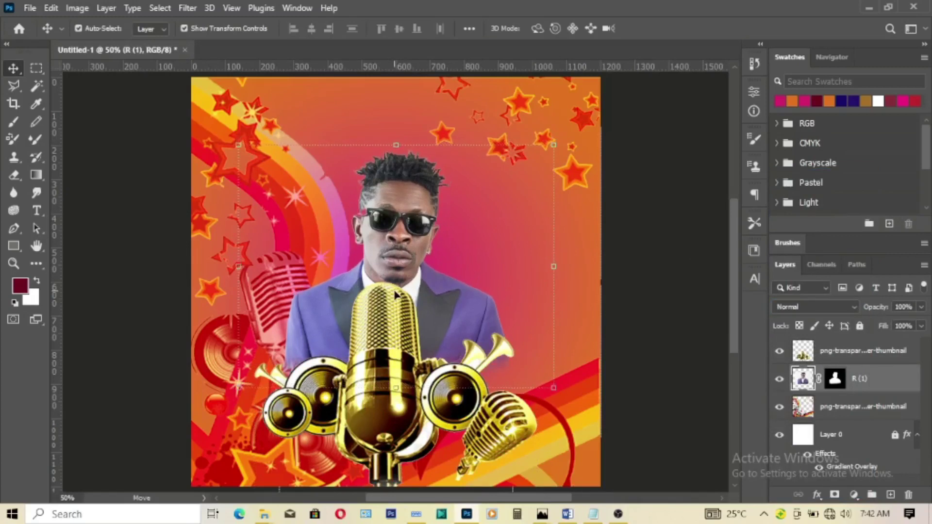
key(Down)
key(Down)
key(Down)
key(Down)
key(Down)
key(Down)
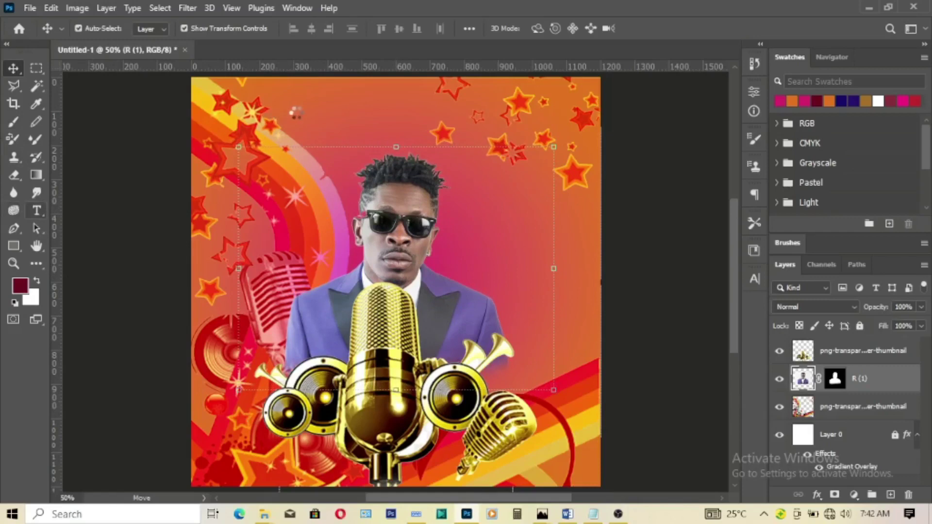
Add a SHATTA FOR LIFE text layer pasted from the notes.
click(330, 116)
click(593, 514)
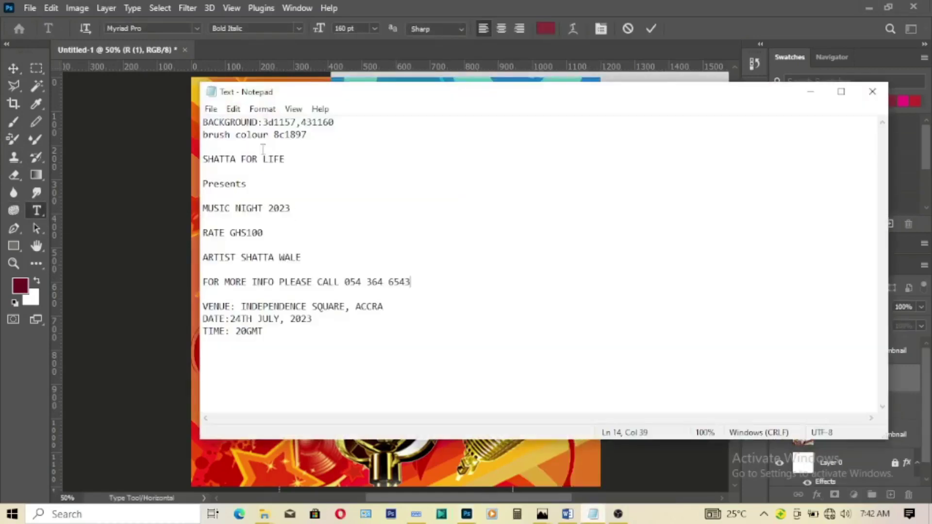
click(203, 159)
shift+click(291, 160)
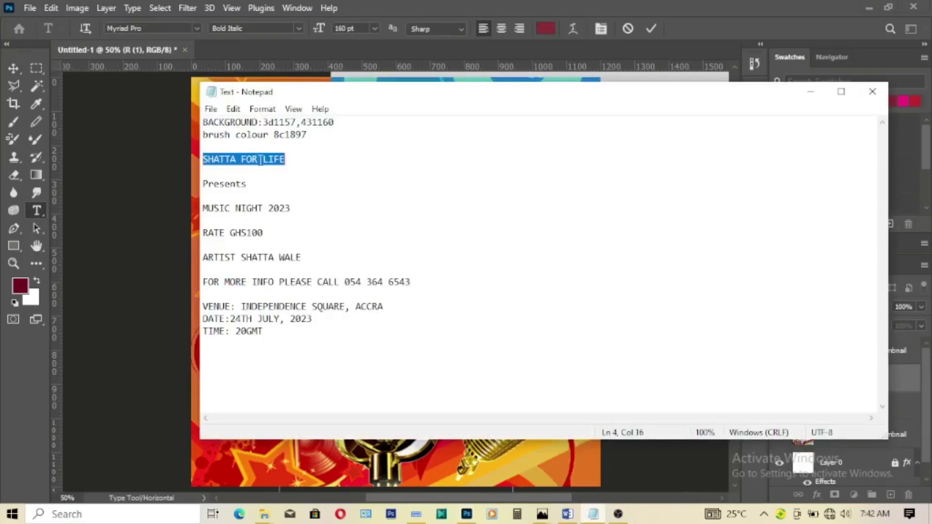
right_click(252, 152)
click(286, 200)
click(810, 91)
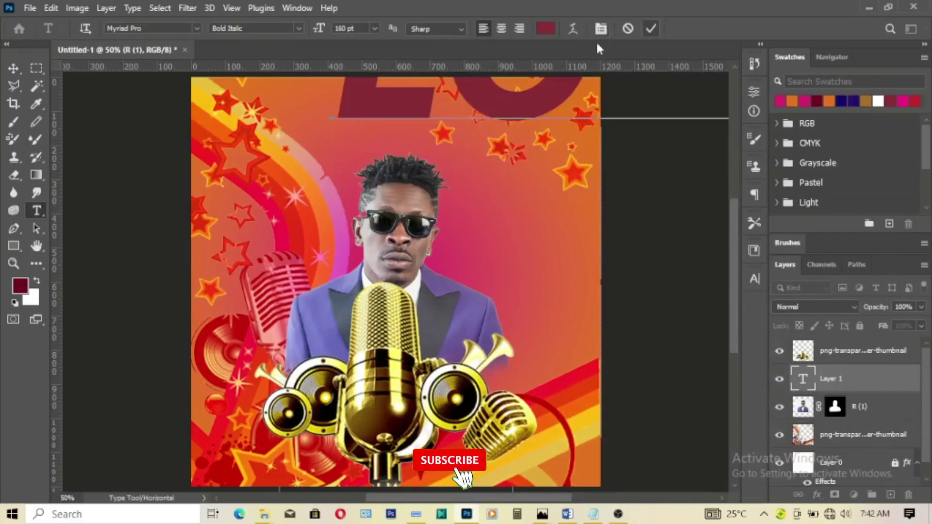
key(ctrl+v)
key(ctrl+Return)
Shrink the title to 19 pt and centre it across the top of the flyer.
key(v)
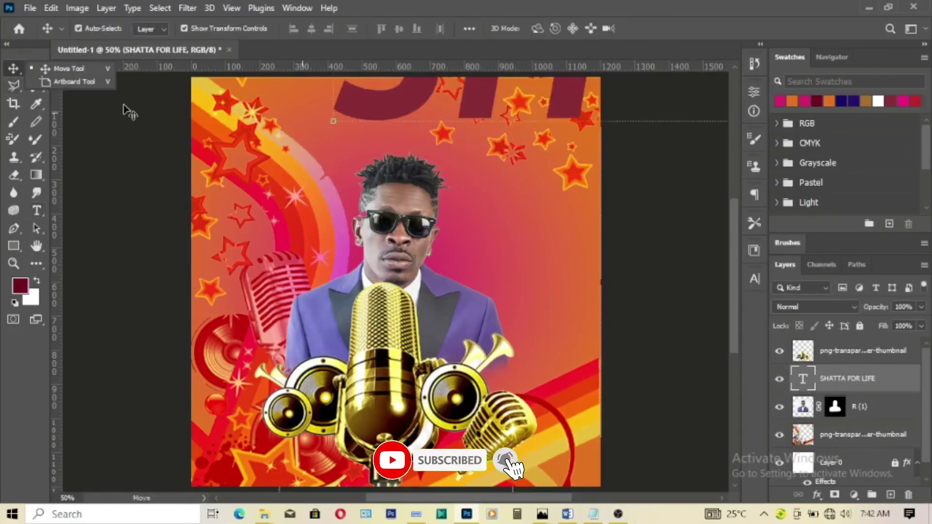
mouse_move(459, 129)
mouse_down()
mouse_move(343, 156)
mouse_move(340, 181)
mouse_up()
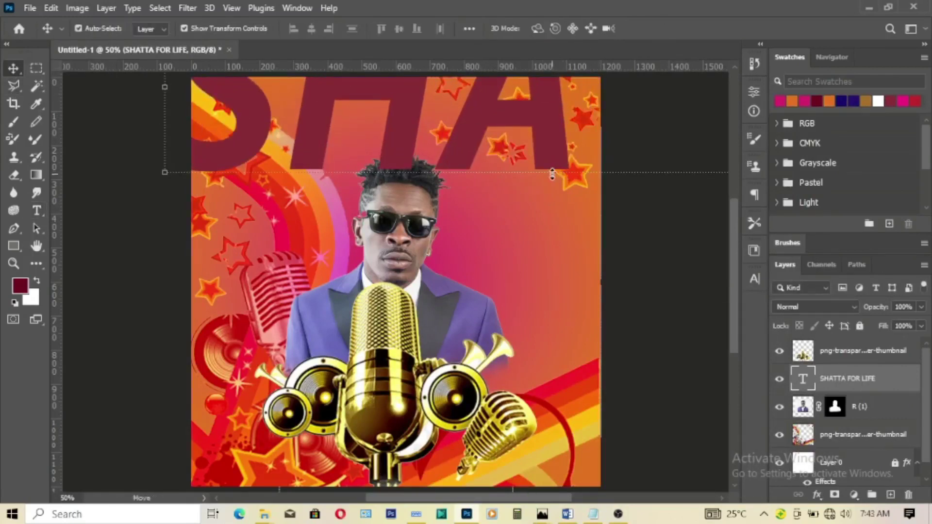
key(ctrl+t)
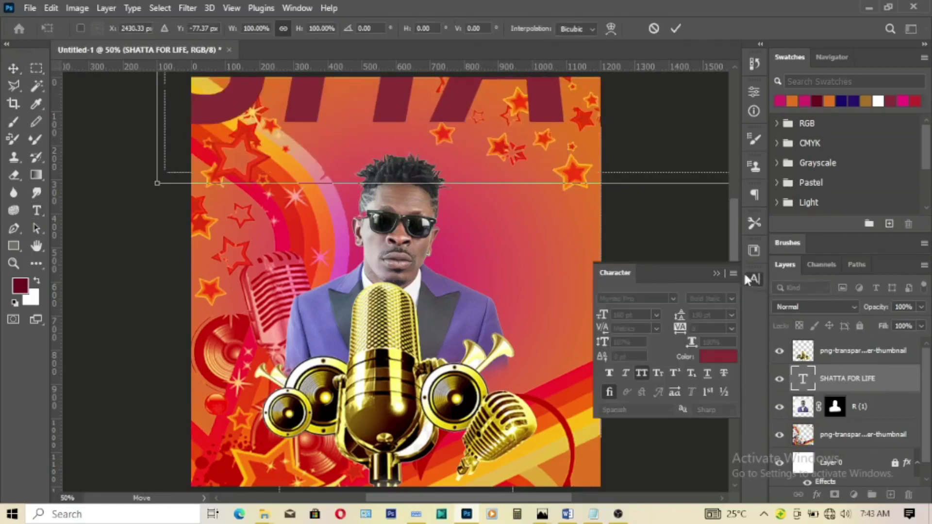
click(755, 279)
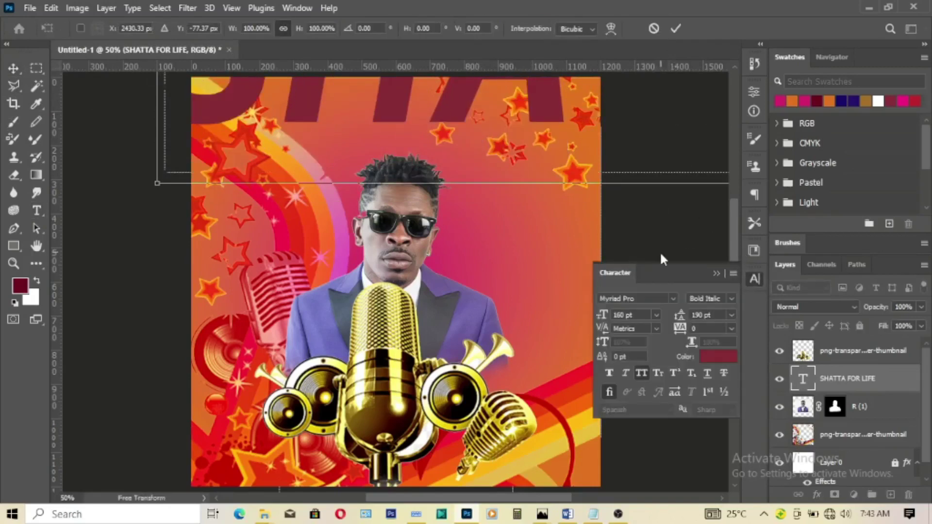
click(674, 30)
drag(602, 315, 506, 321)
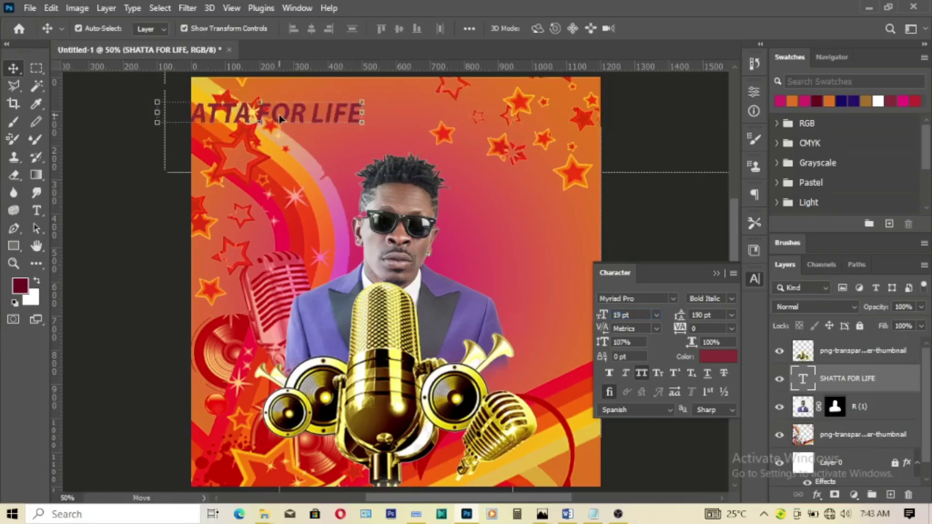
drag(280, 118, 420, 104)
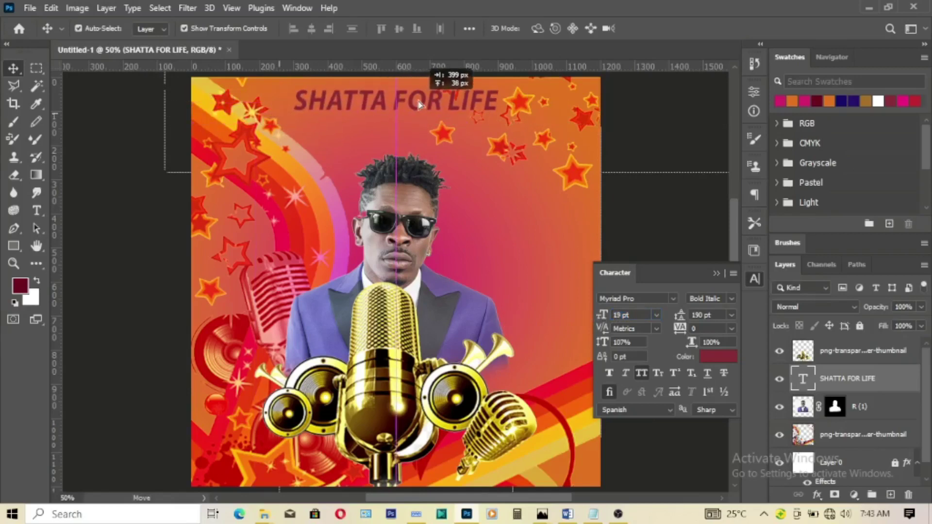
drag(419, 101, 424, 102)
key(ctrl+a)
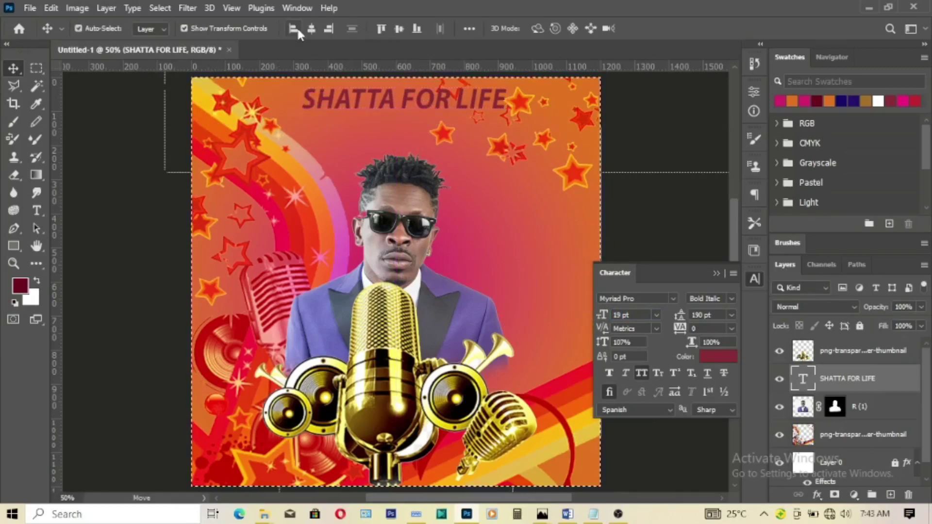
click(311, 28)
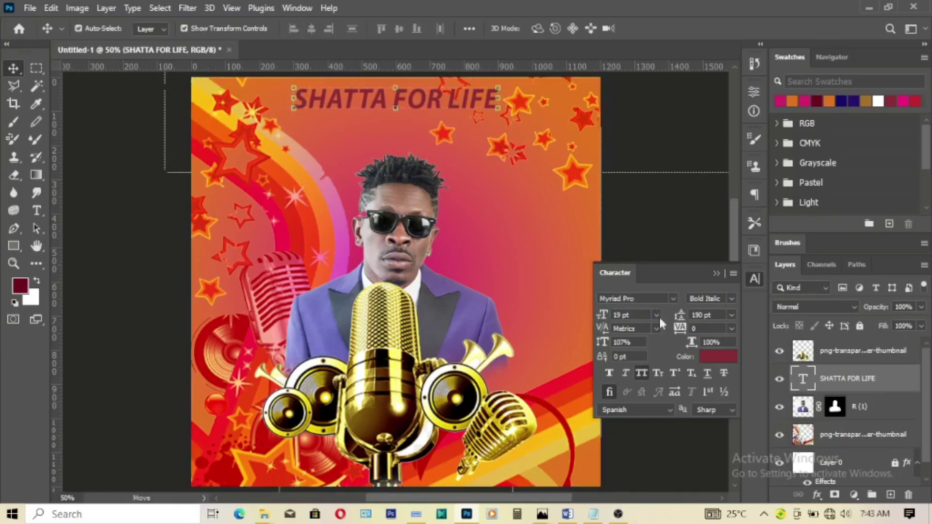
Colour the title white (ffffff) and change its style from Bold Italic to Bold.
click(717, 359)
text(ffffff)
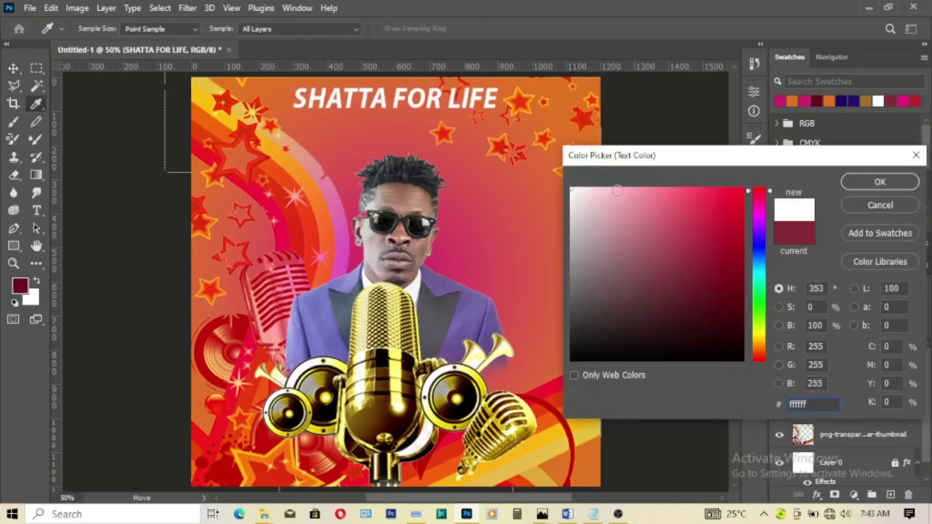
click(874, 183)
click(730, 298)
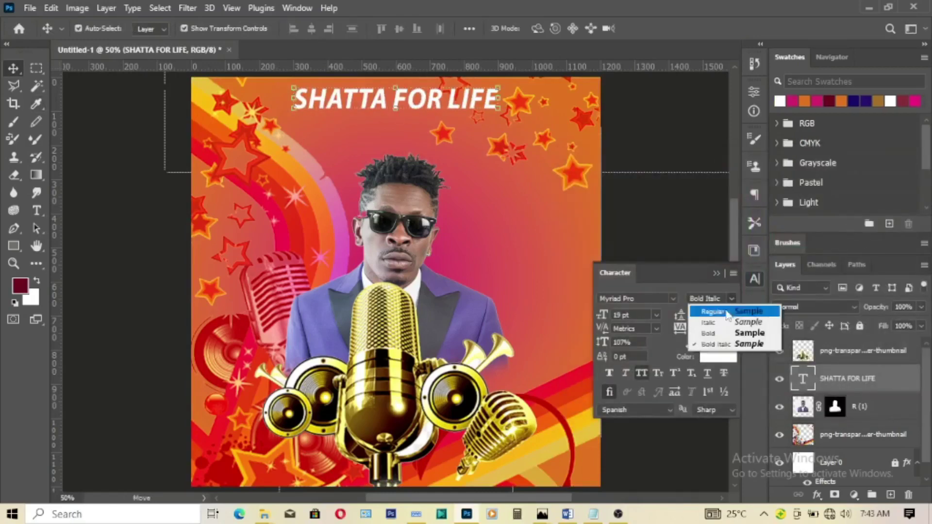
click(715, 331)
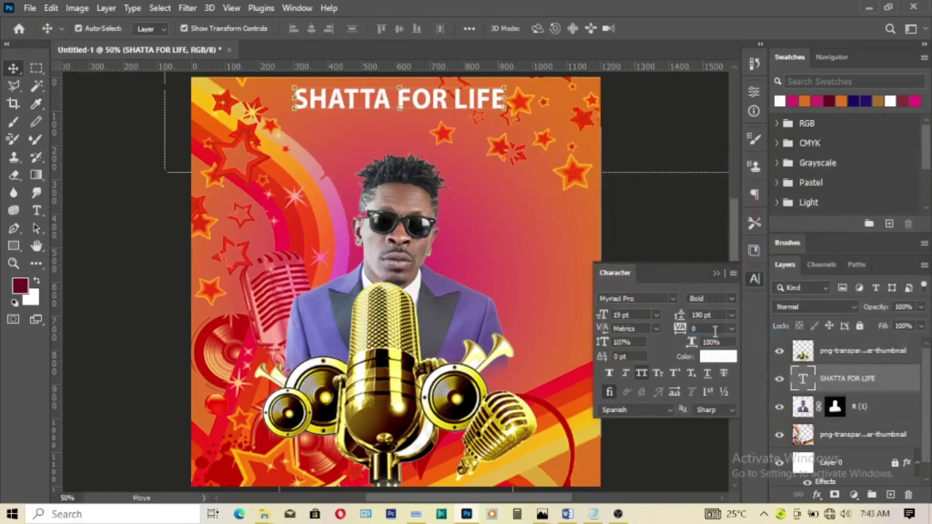
click(817, 495)
click(855, 369)
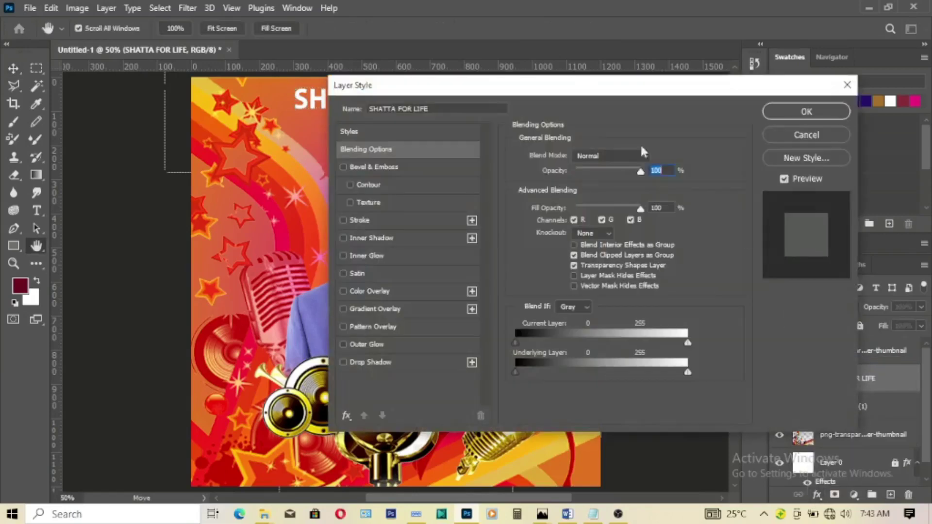
Apply Bevel & Emboss to the title with Outer Bevel style and Smooth technique.
drag(534, 74, 611, 19)
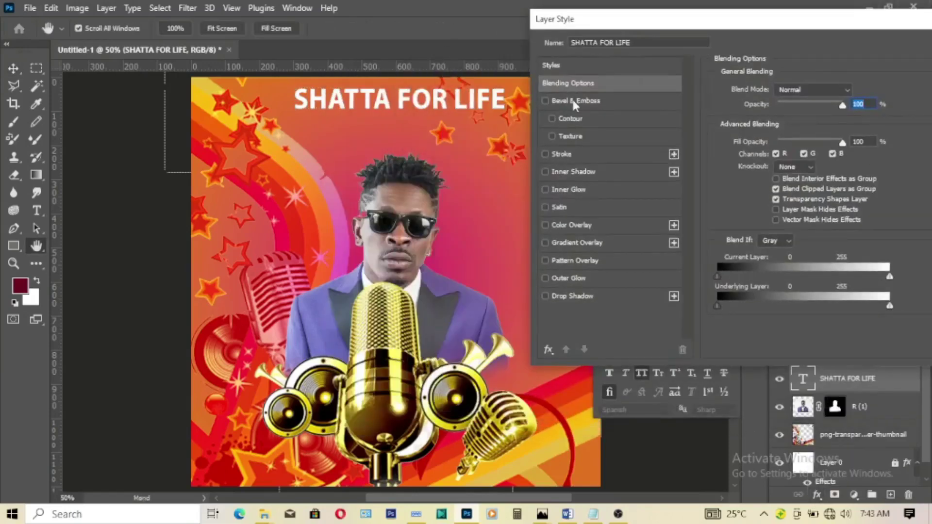
click(576, 102)
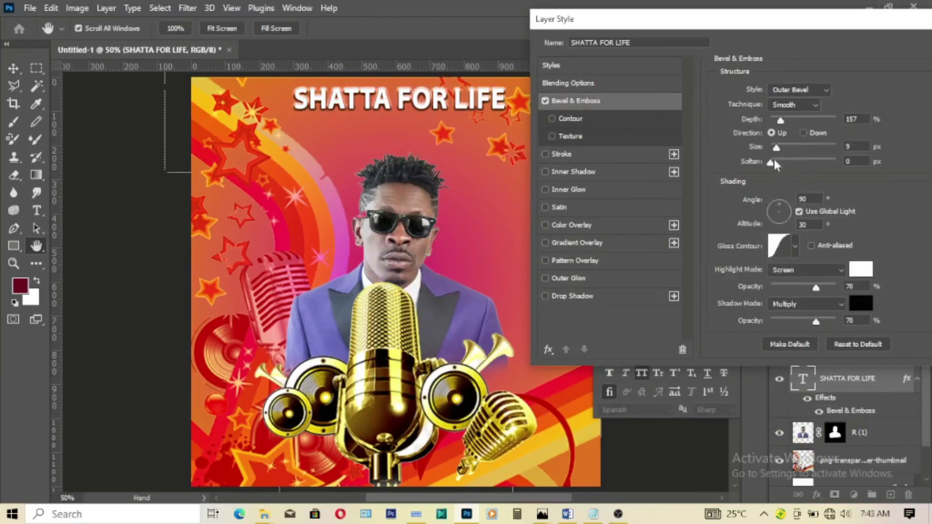
click(825, 91)
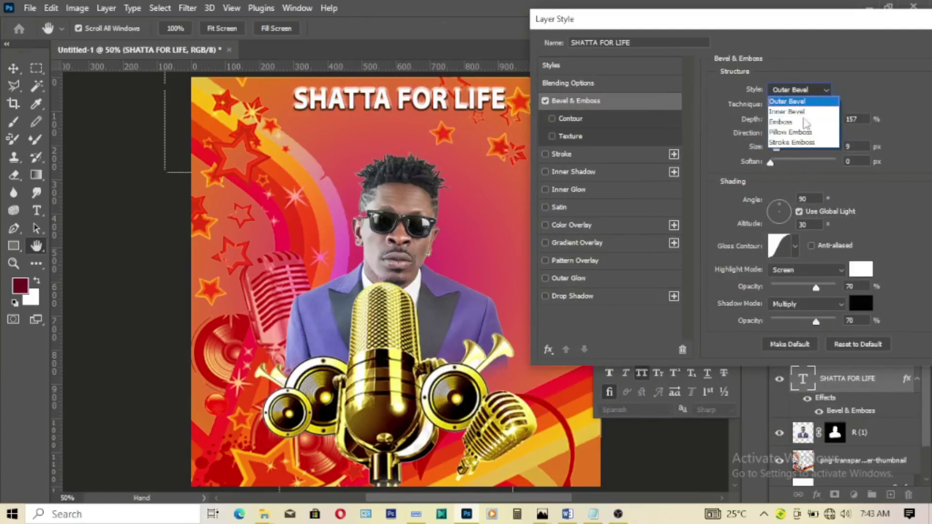
click(813, 102)
click(815, 103)
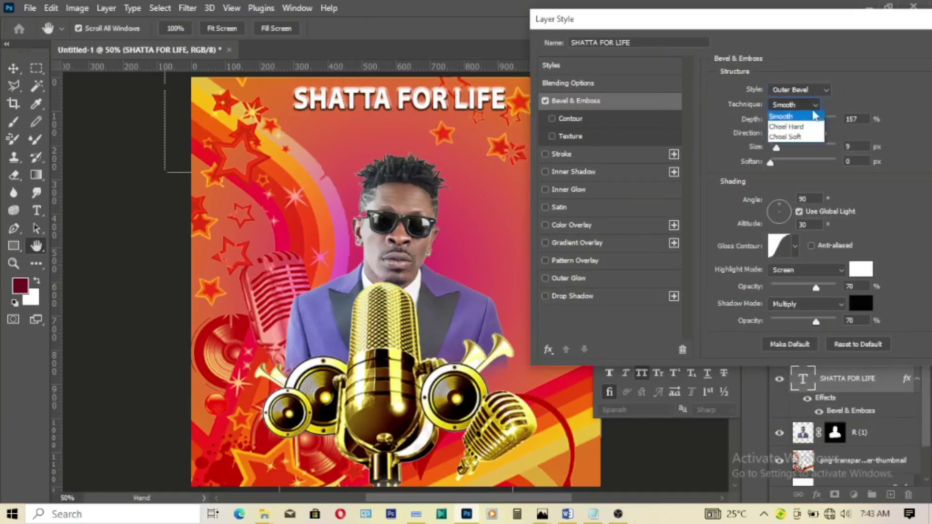
click(785, 117)
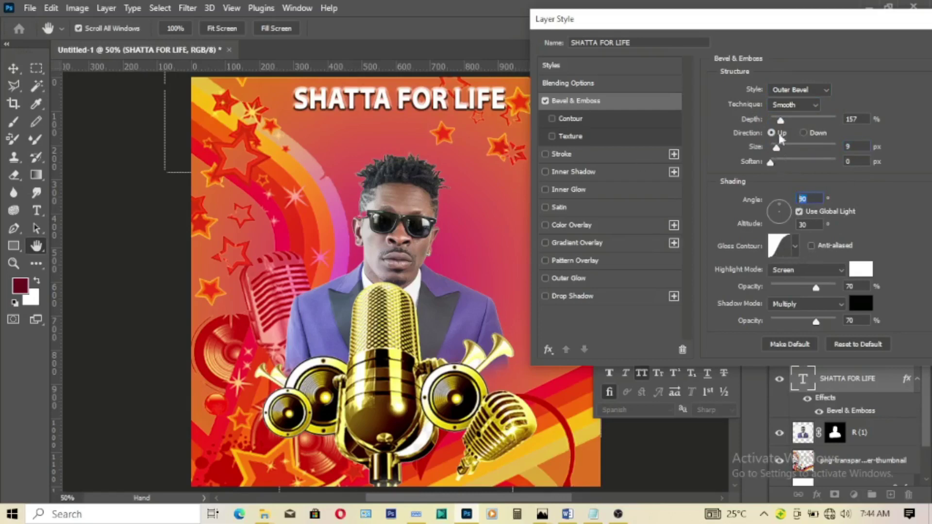
drag(787, 24, 568, 144)
click(808, 169)
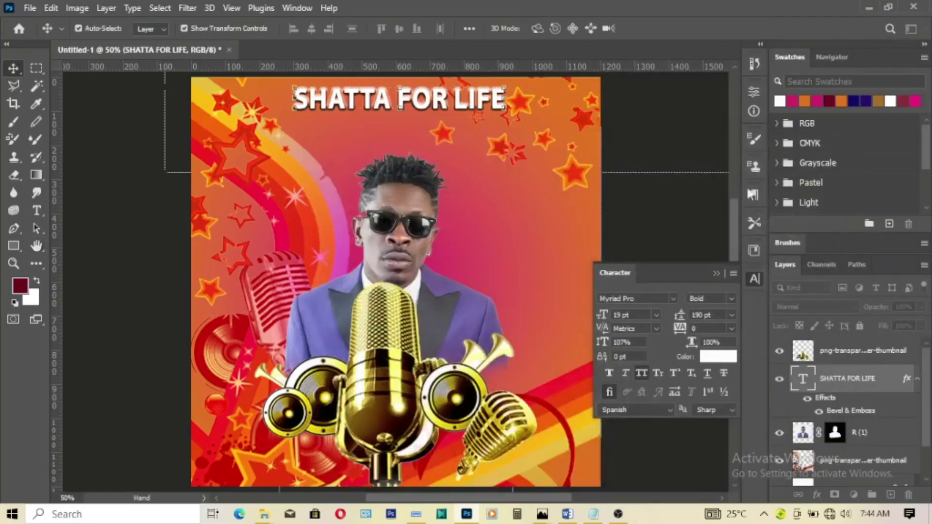
Add a 'Presents' text line just below the title, pasted from the notes.
click(673, 228)
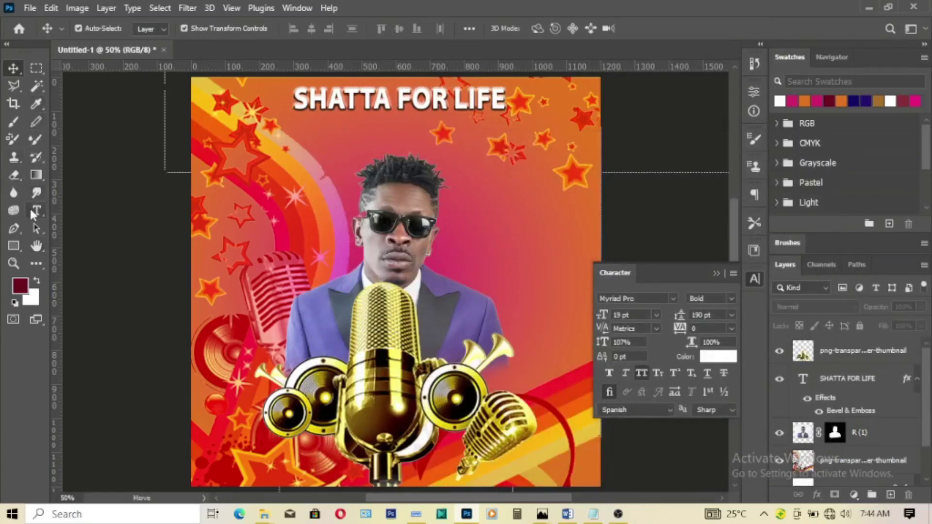
click(36, 210)
click(343, 135)
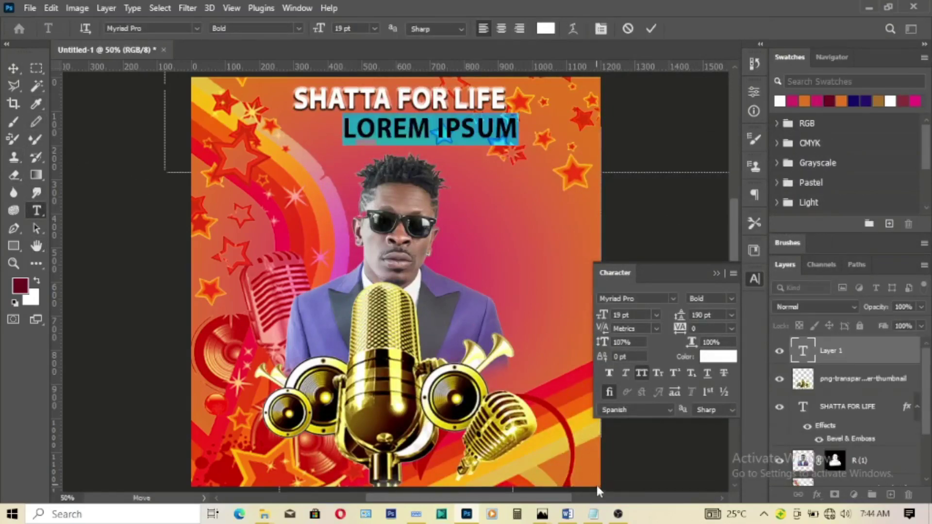
click(593, 515)
drag(496, 96, 641, 147)
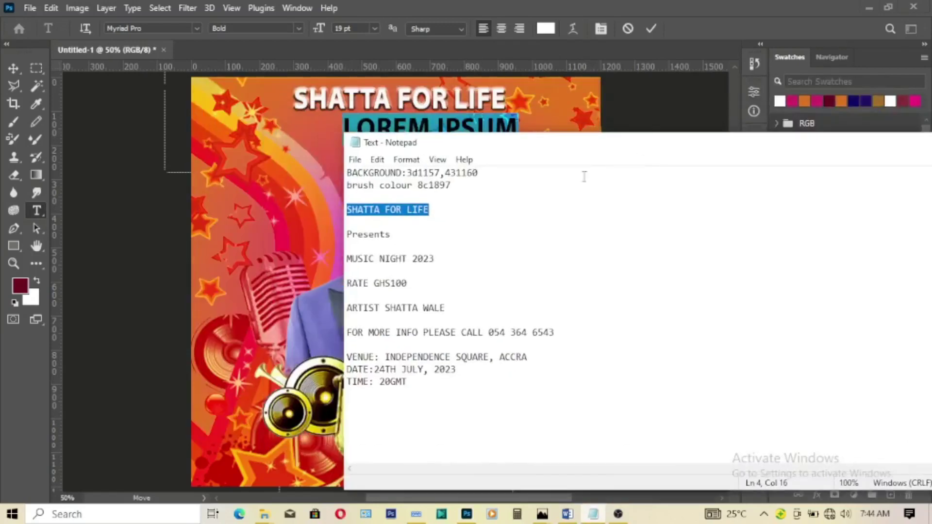
drag(399, 234, 338, 233)
right_click(374, 238)
click(388, 283)
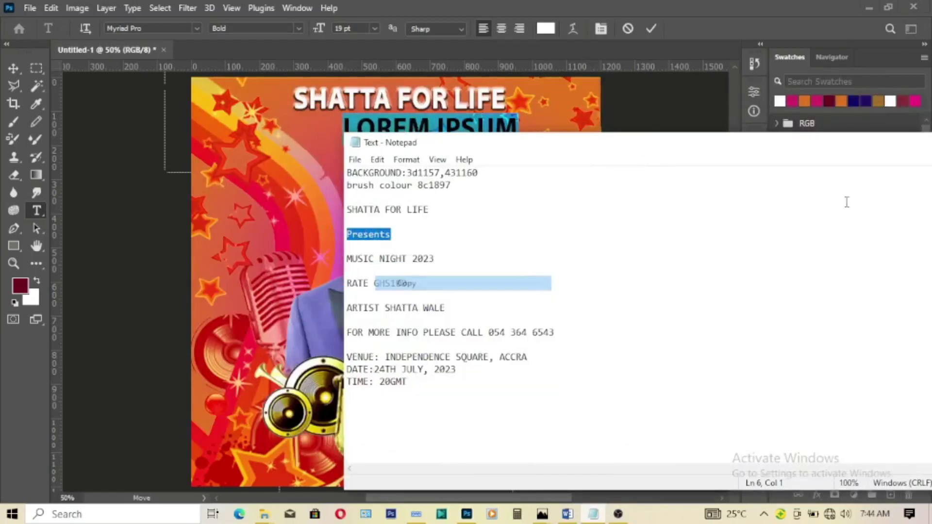
drag(767, 149, 648, 149)
click(816, 145)
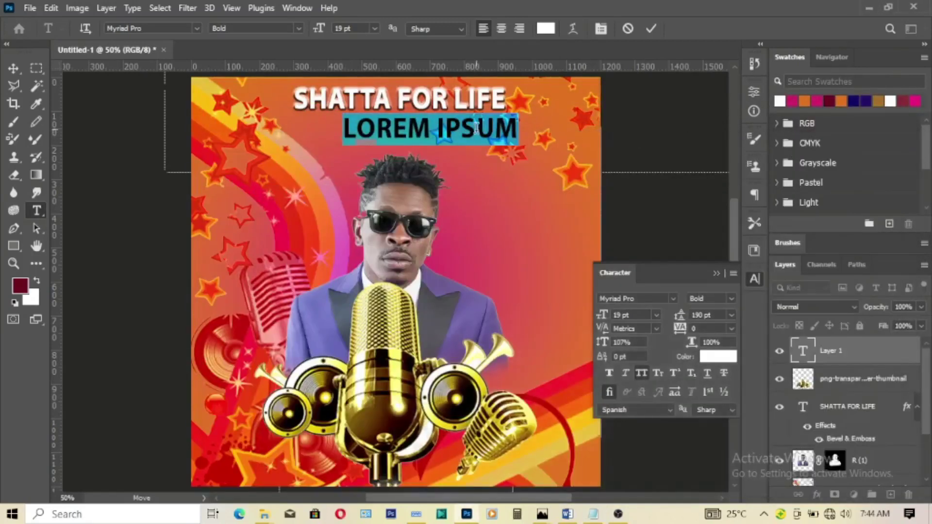
key(ctrl+v)
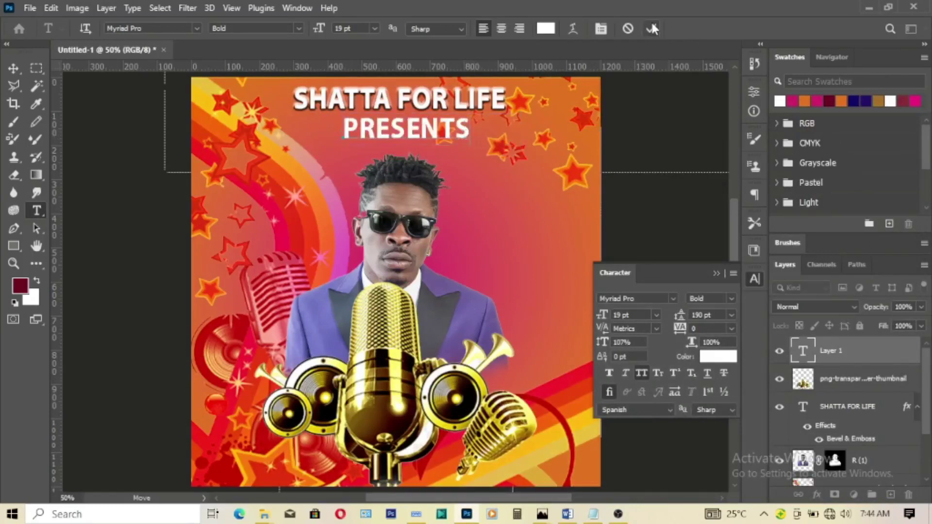
click(652, 29)
Scale the PRESENTS text down to about 45.7%.
key(v)
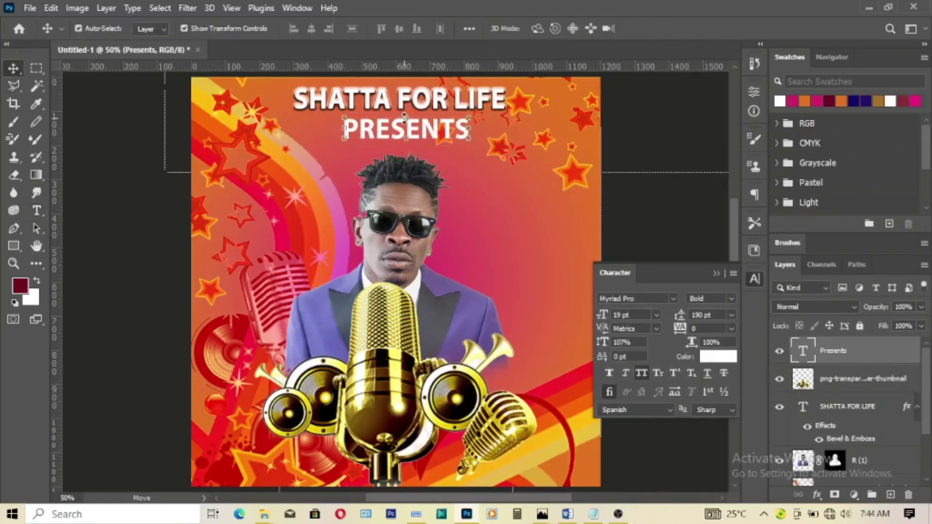
key(ctrl+t)
mouse_move(404, 118)
mouse_down()
mouse_move(416, 141)
mouse_move(408, 129)
mouse_up()
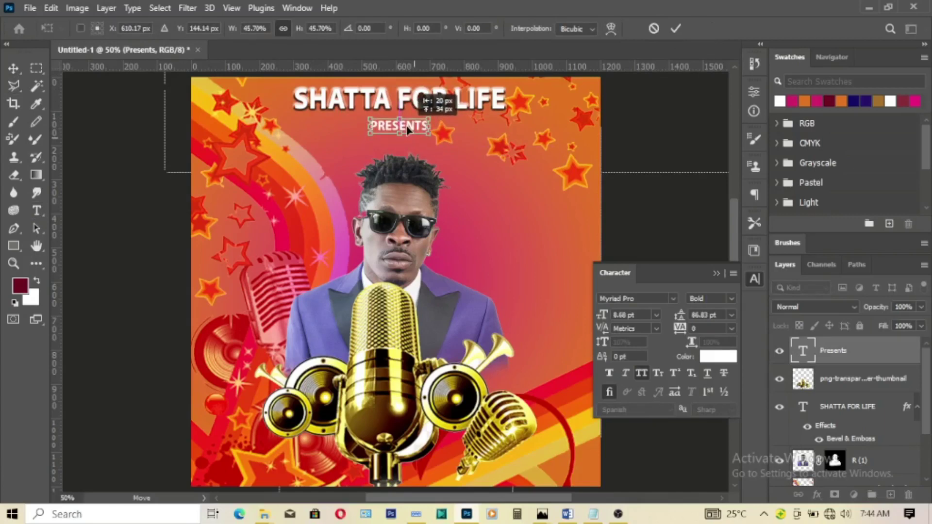
click(676, 29)
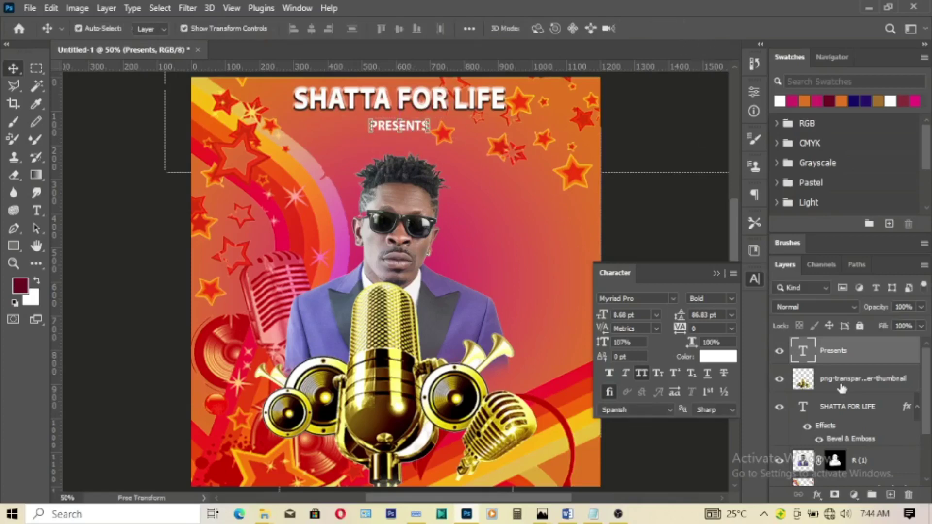
Add Bevel & Emboss and a yellow-to-orange gold Gradient Overlay to PRESENTS.
click(817, 494)
click(855, 458)
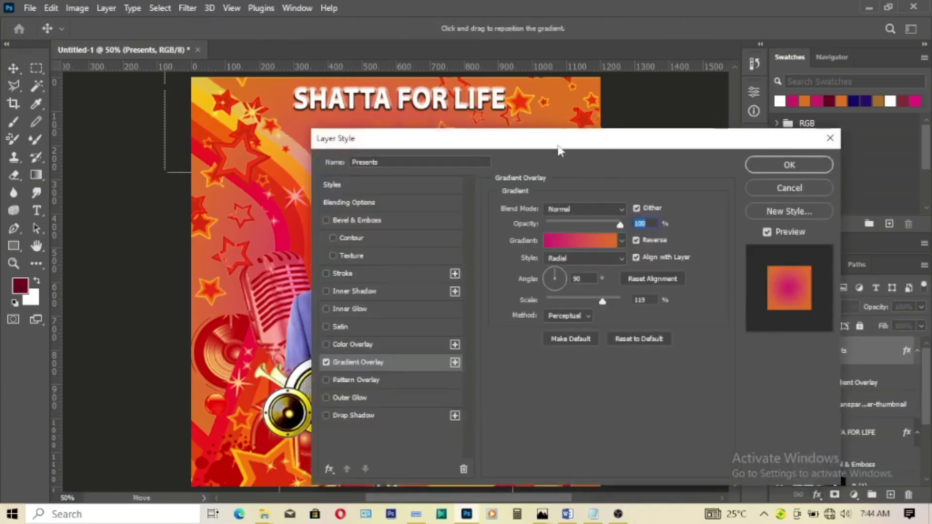
drag(405, 140, 594, 139)
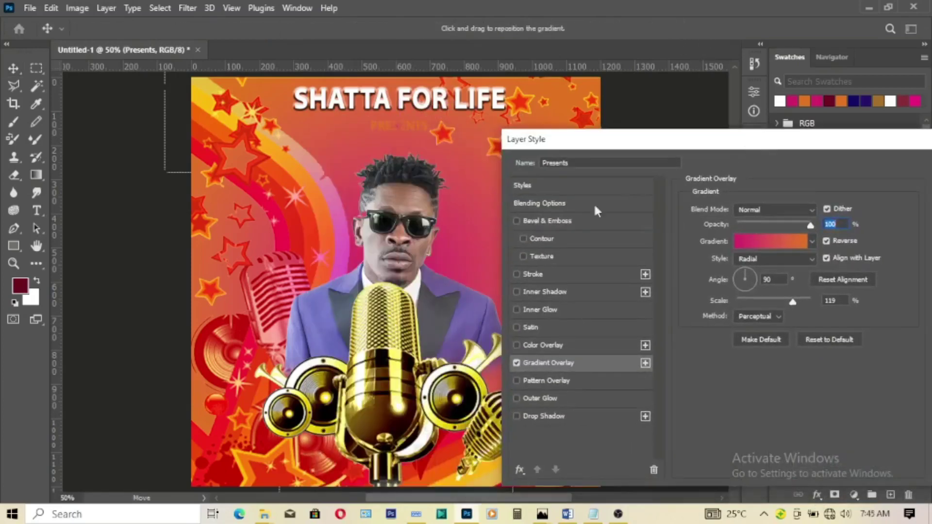
click(554, 221)
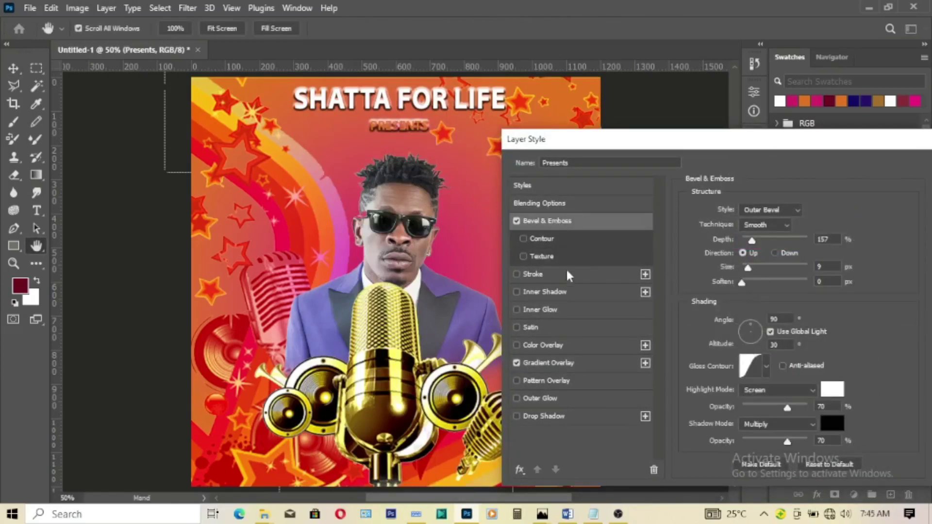
click(553, 369)
click(783, 238)
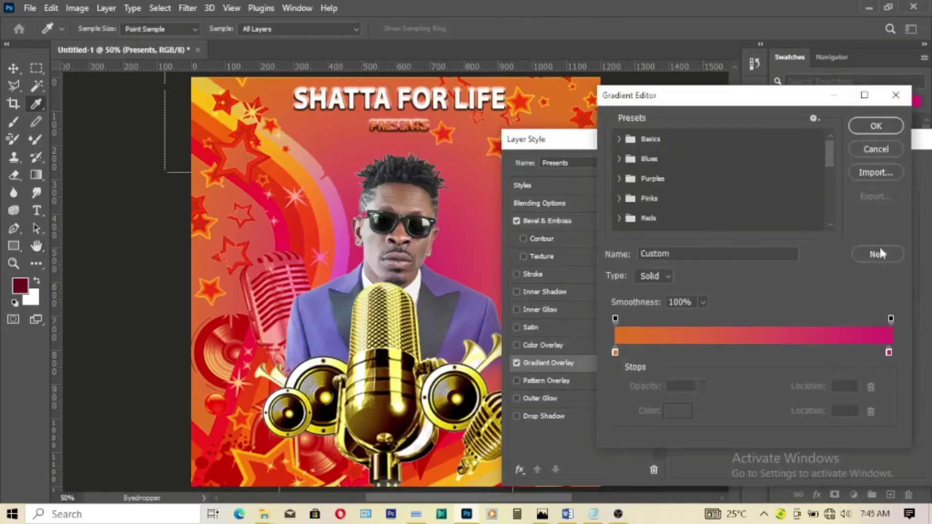
drag(832, 152, 830, 209)
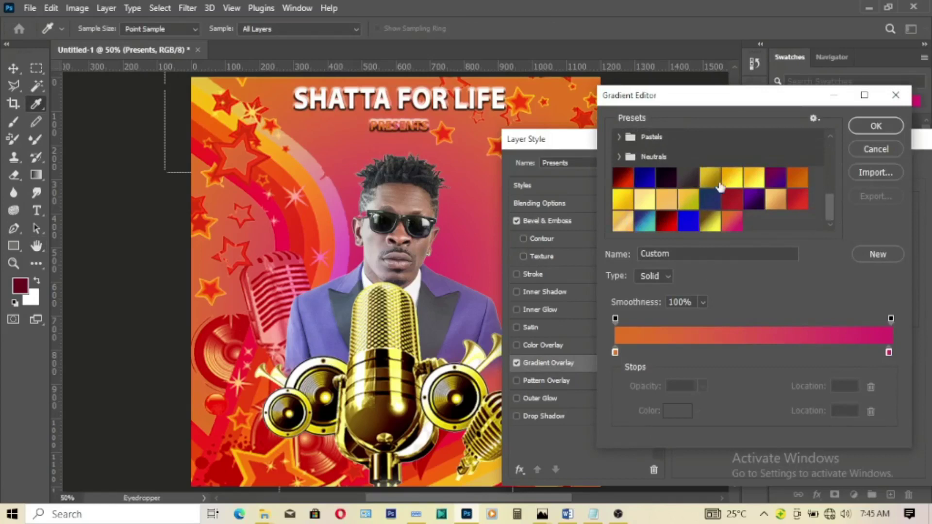
click(645, 199)
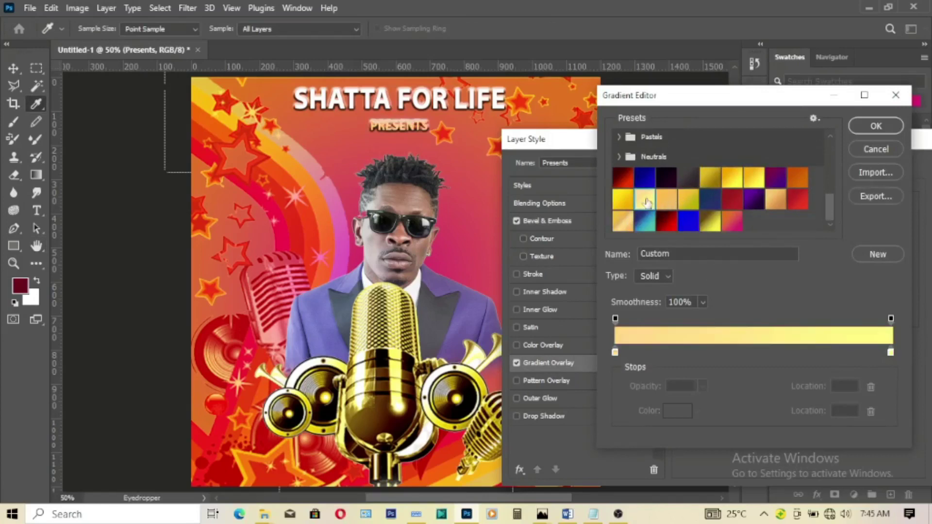
click(734, 177)
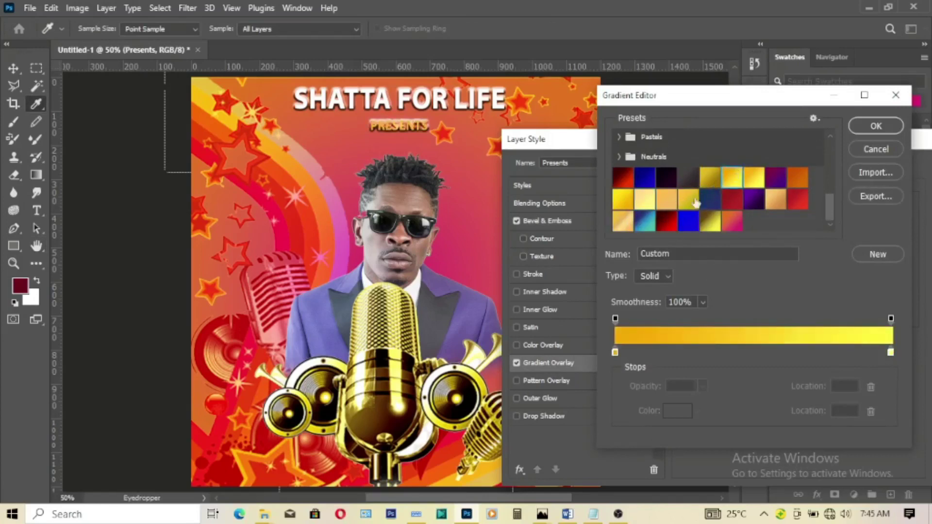
click(627, 201)
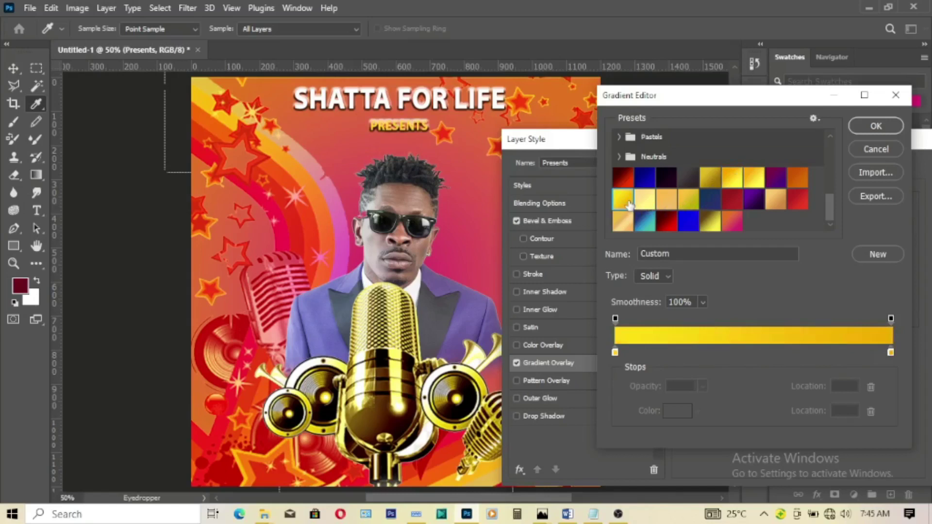
click(876, 125)
Reduce the PRESENTS bevel size to 4 px and apply the styles.
click(543, 221)
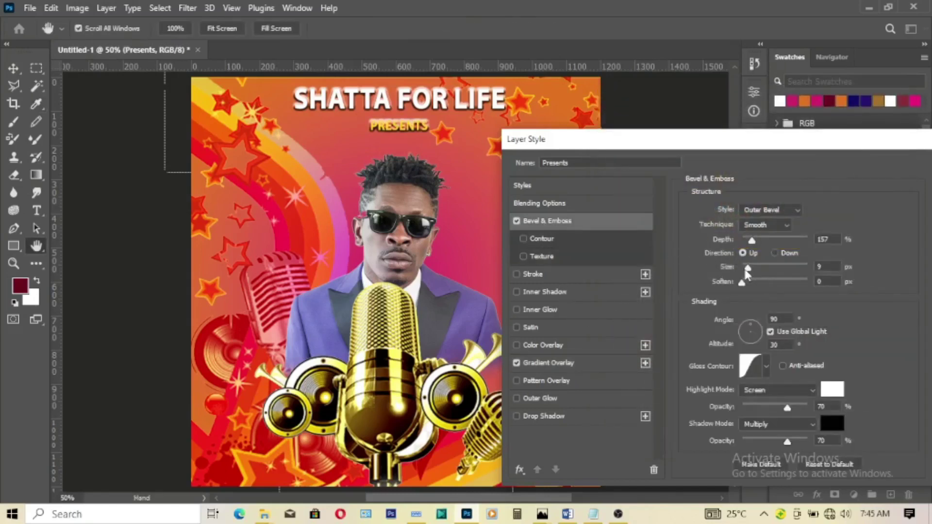
drag(748, 274, 747, 274)
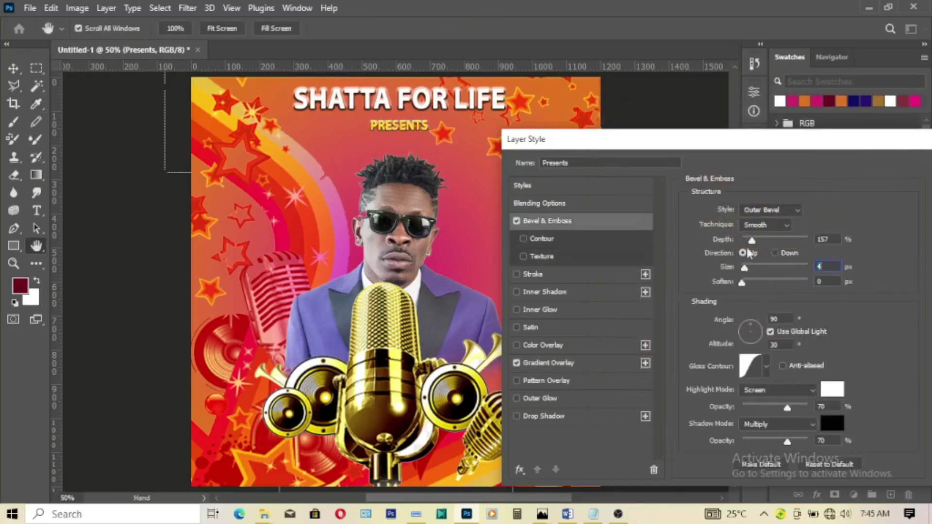
drag(767, 141, 693, 172)
click(899, 196)
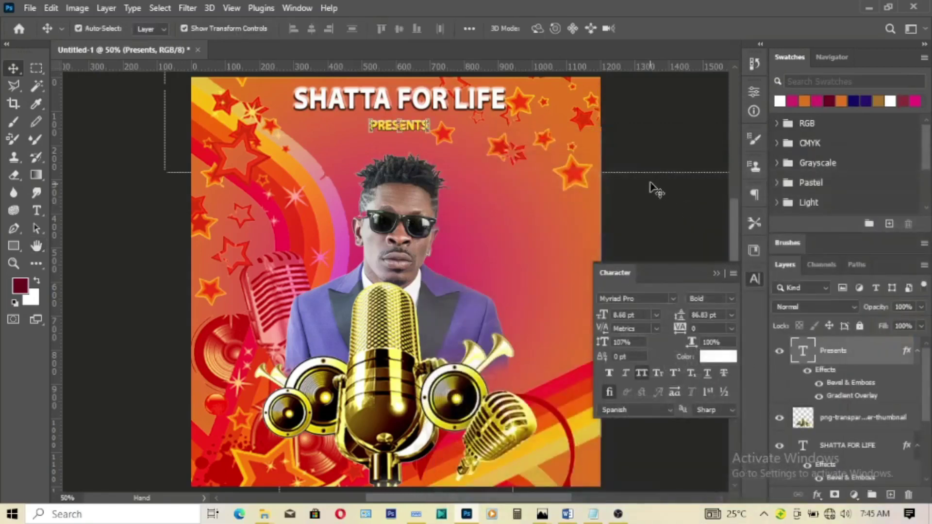
Add a MUSIC text layer under PRESENTS, pasted from the notes.
click(658, 146)
click(36, 211)
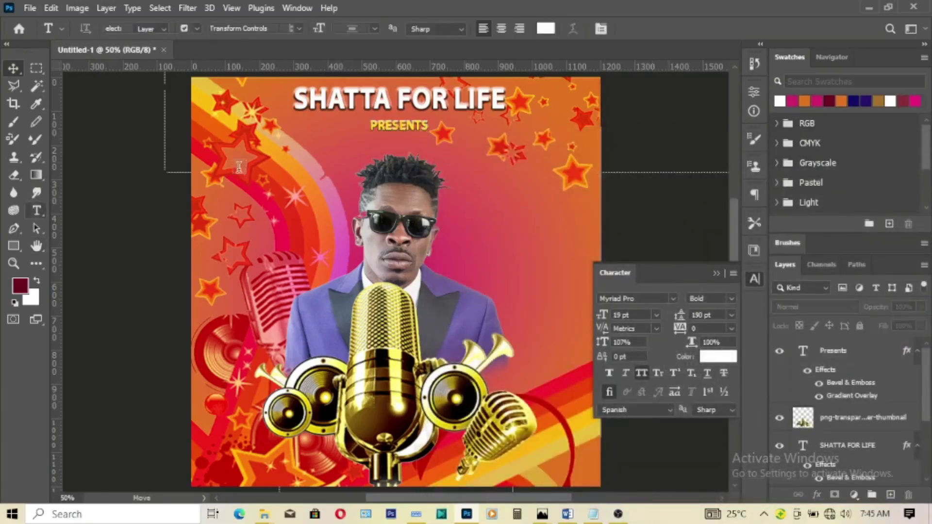
click(290, 156)
click(594, 514)
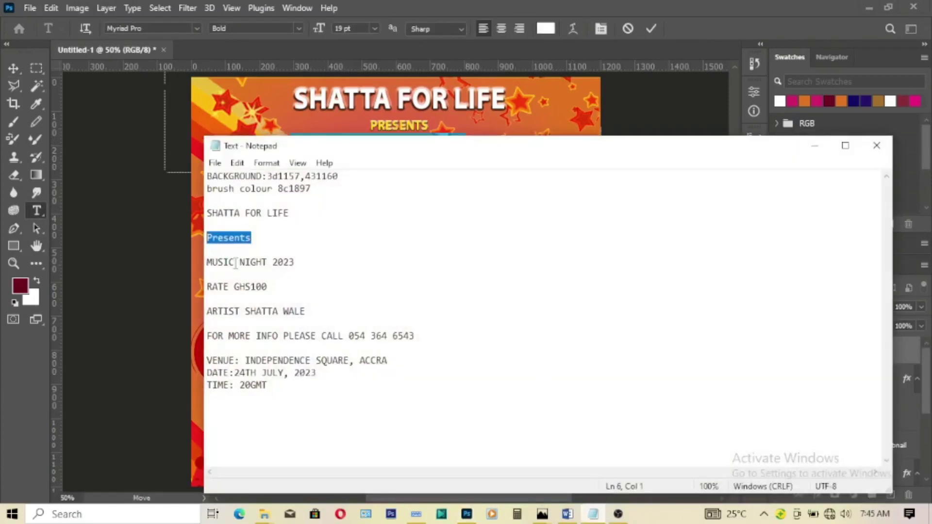
double_click(220, 262)
right_click(213, 260)
click(234, 310)
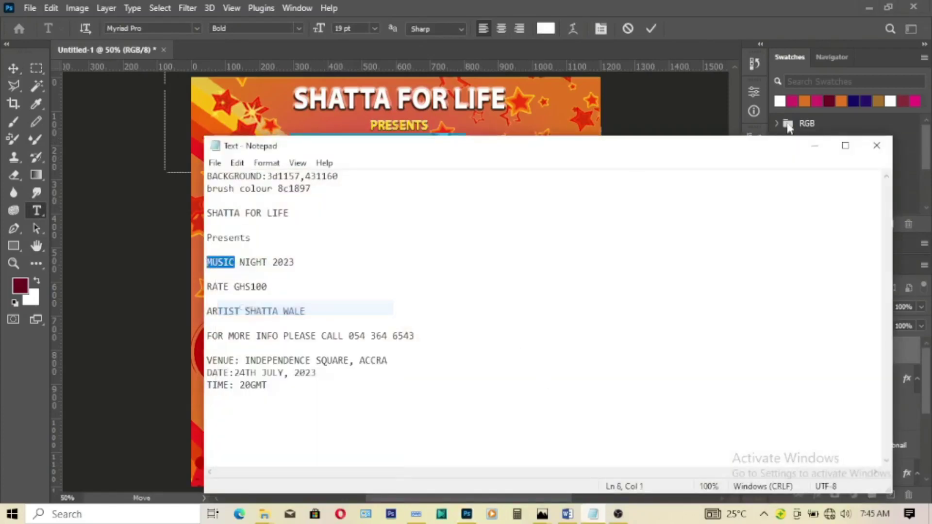
click(478, 175)
right_click(358, 144)
click(404, 196)
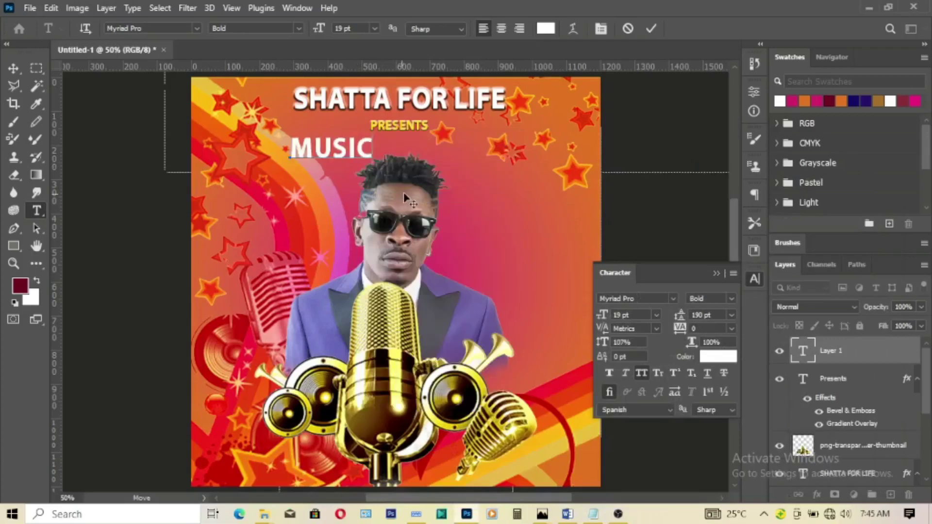
click(651, 28)
Enlarge MUSIC and place it slightly higher beside the man's head.
click(13, 68)
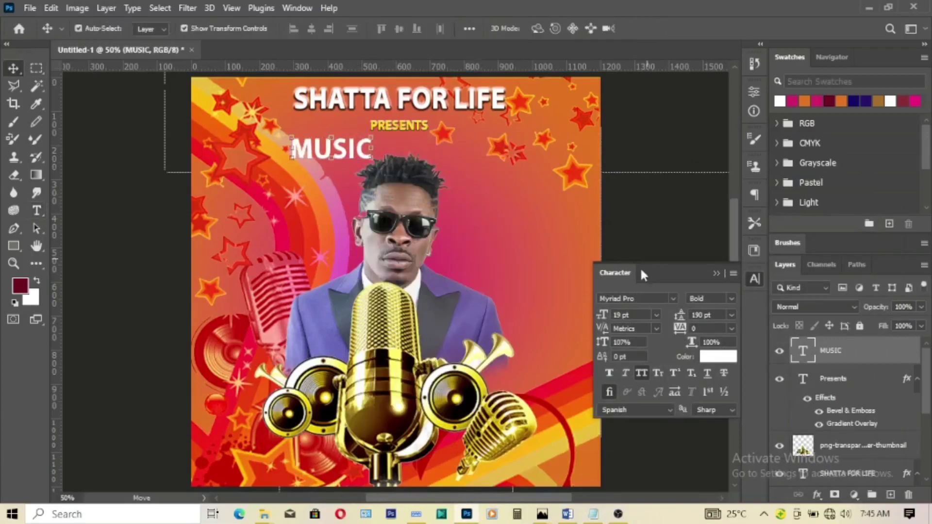
mouse_move(332, 158)
mouse_down()
mouse_move(328, 183)
mouse_move(307, 172)
mouse_move(298, 182)
mouse_up()
drag(297, 178, 297, 175)
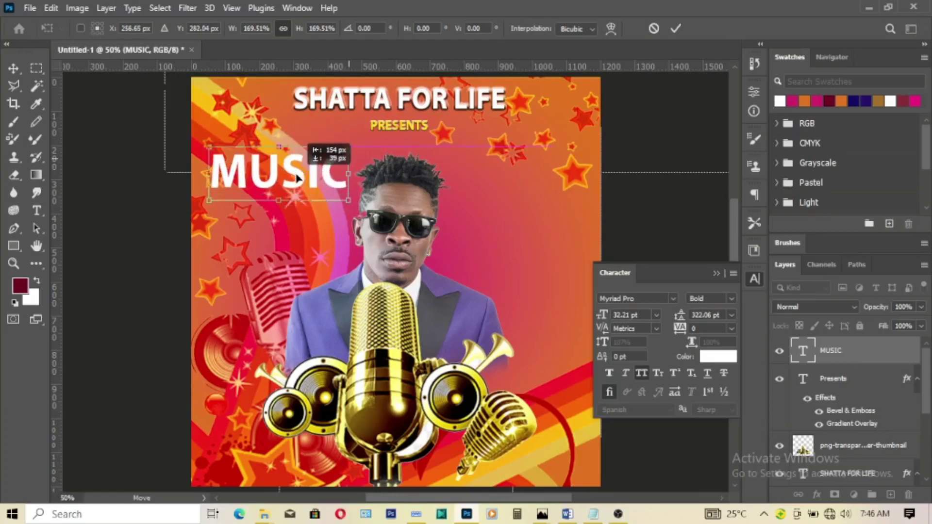
click(677, 30)
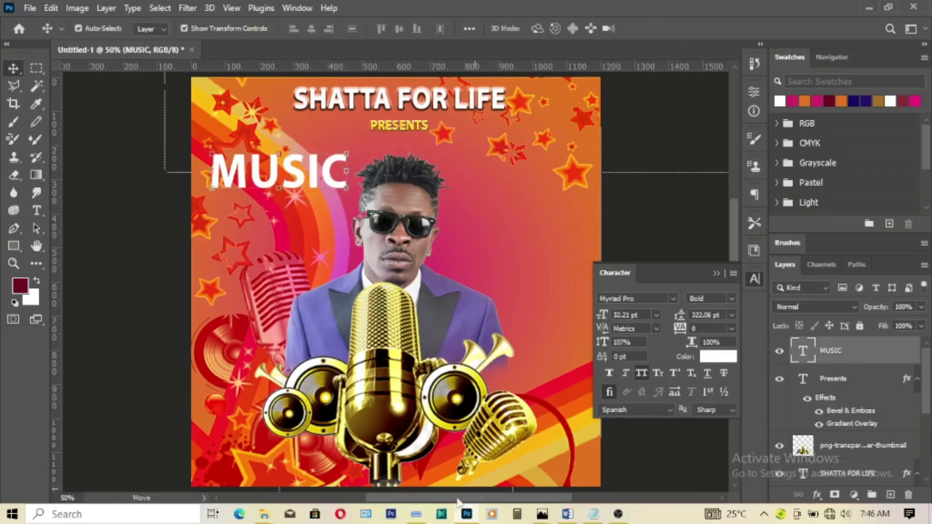
Add a NIGHT text layer below MUSIC, pasted from the notes.
click(594, 514)
click(268, 263)
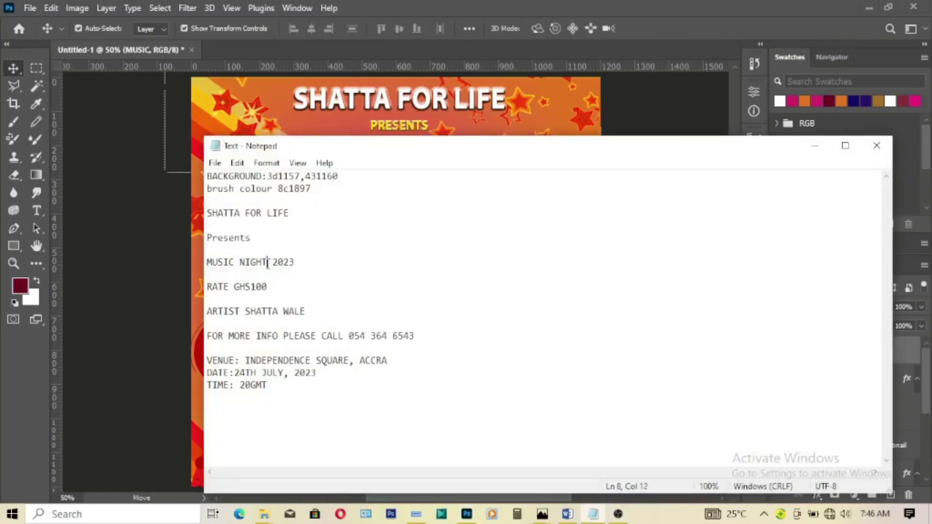
drag(268, 263, 244, 264)
right_click(240, 262)
click(262, 305)
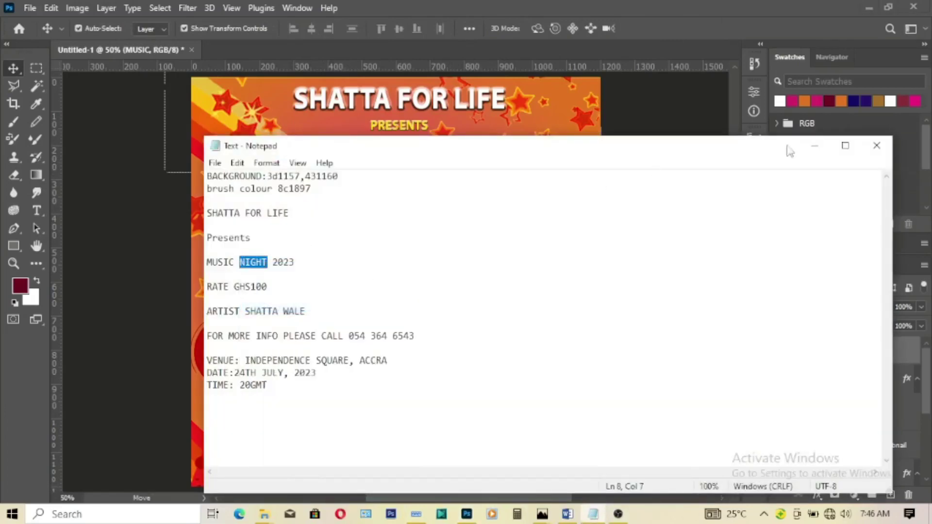
click(817, 145)
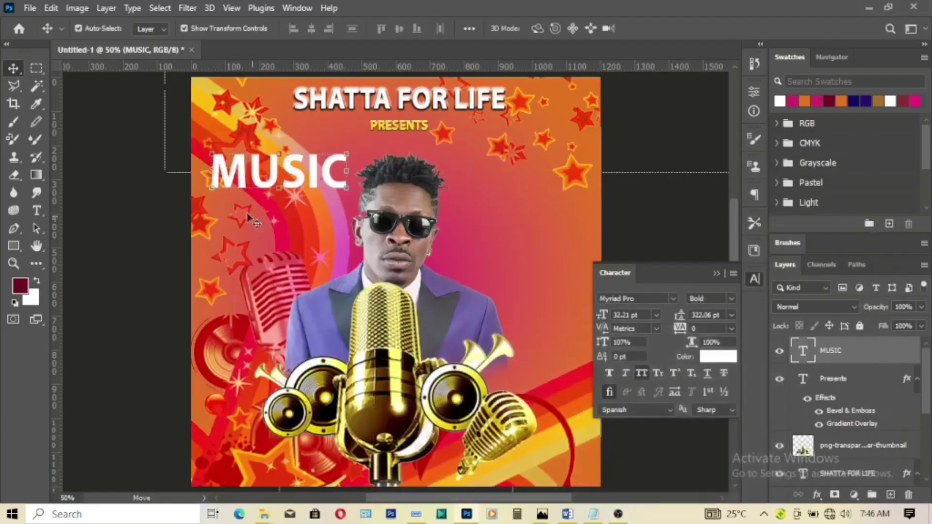
click(36, 211)
click(255, 213)
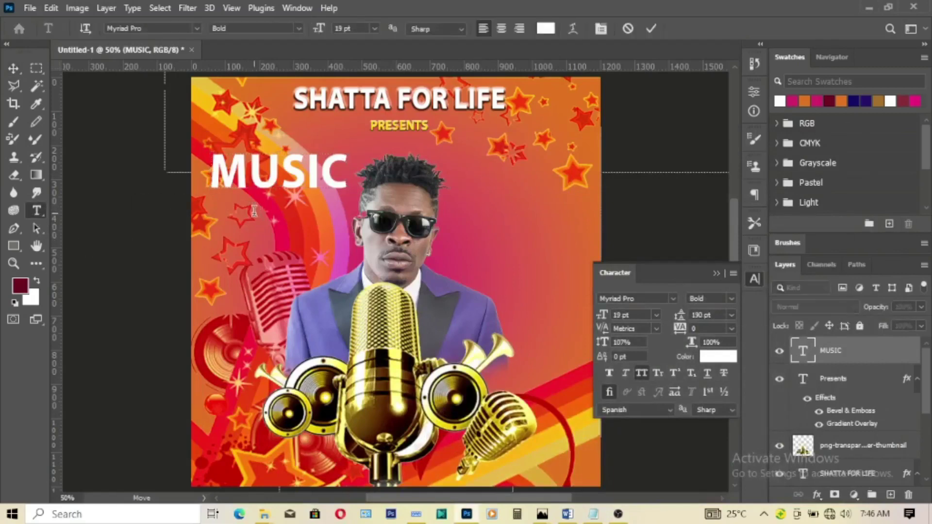
right_click(256, 214)
click(292, 264)
text(NIGHT)
click(651, 28)
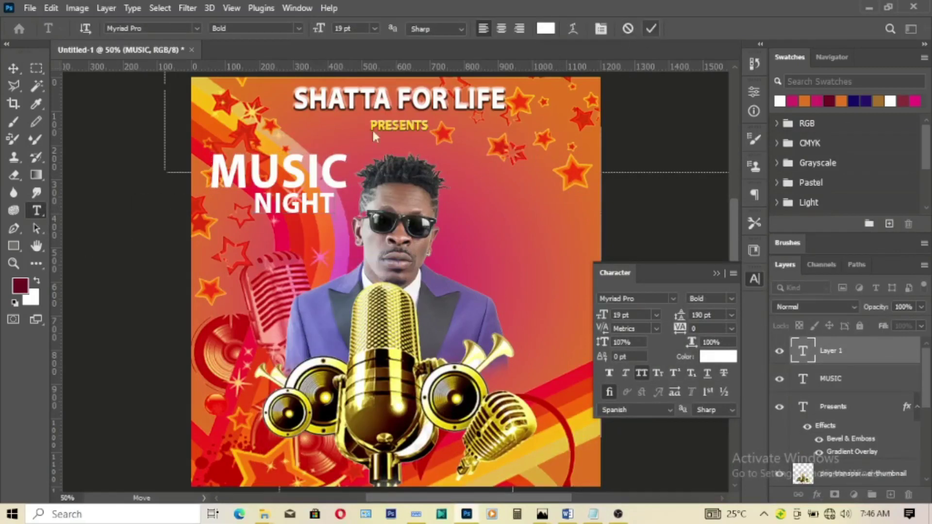
Position NIGHT directly under MUSIC, lined up with it.
click(13, 68)
drag(304, 210, 263, 199)
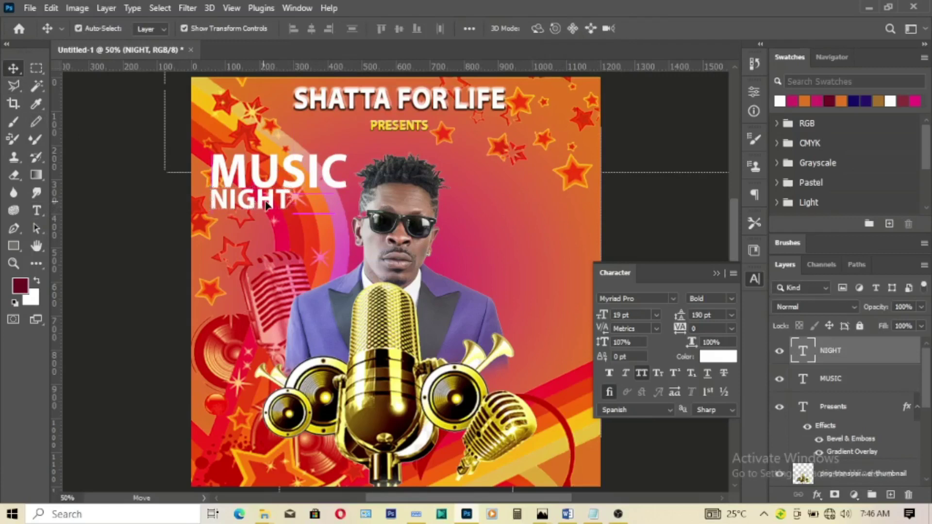
drag(266, 205, 265, 207)
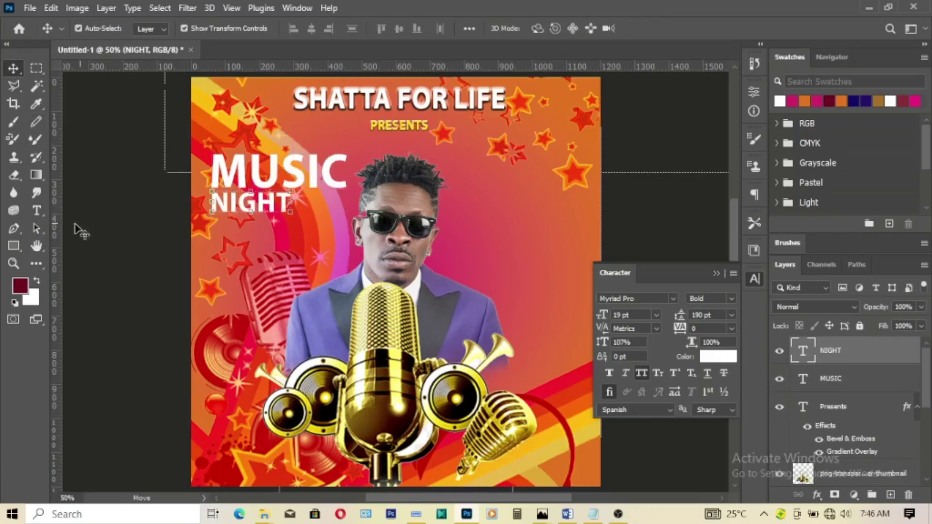
click(14, 246)
Draw a 154 px wide rectangle beside NIGHT and fill it pink.
drag(295, 195, 322, 213)
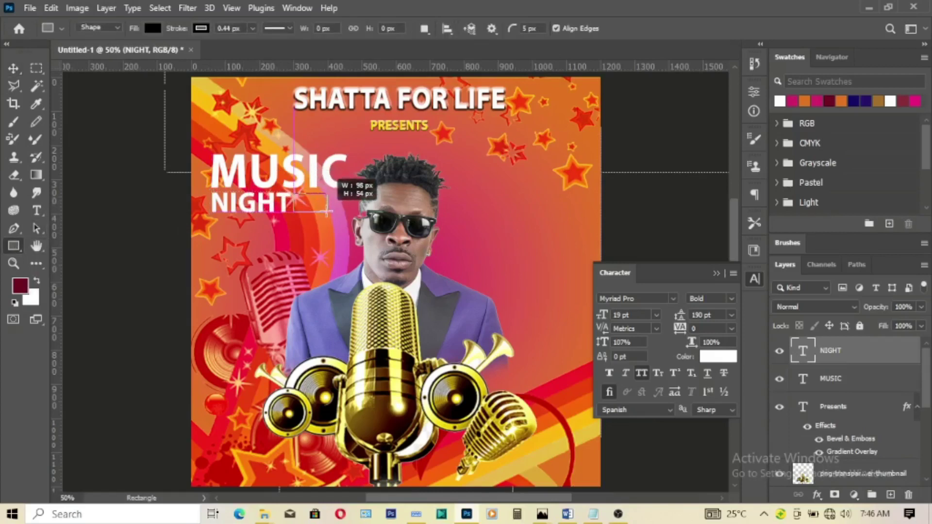
drag(322, 213, 346, 209)
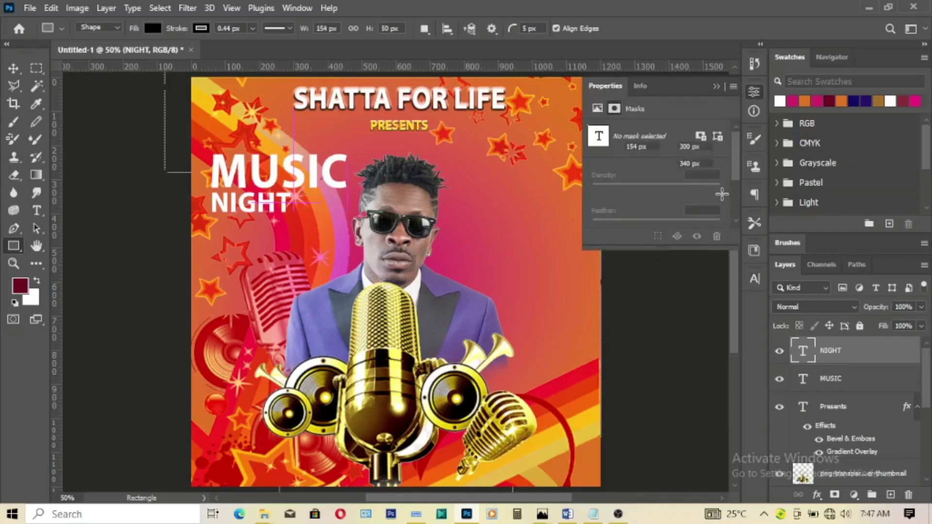
scroll(738, 187, down, 3)
click(633, 152)
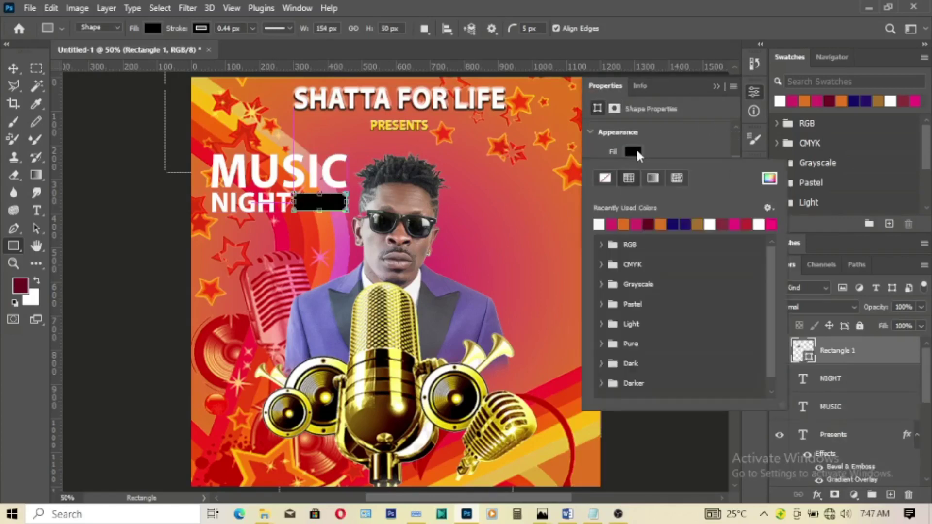
click(637, 224)
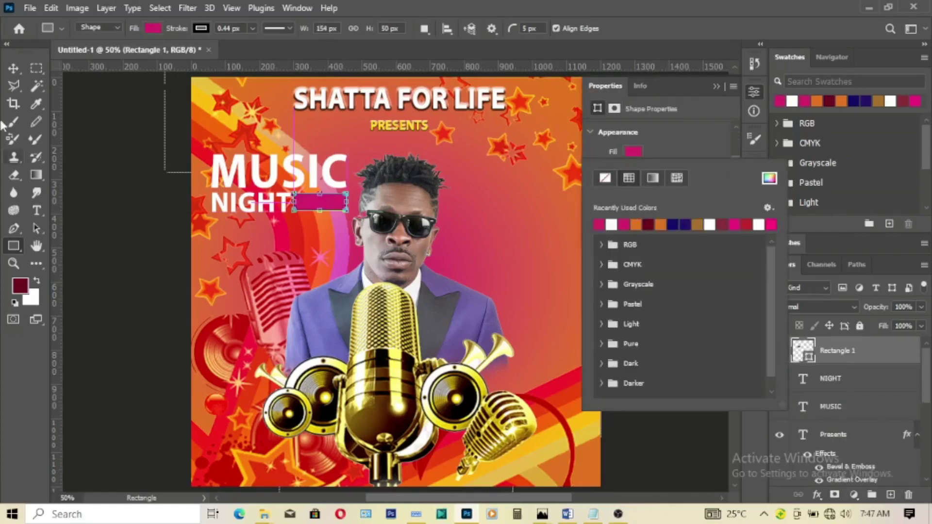
click(13, 68)
click(153, 263)
click(306, 202)
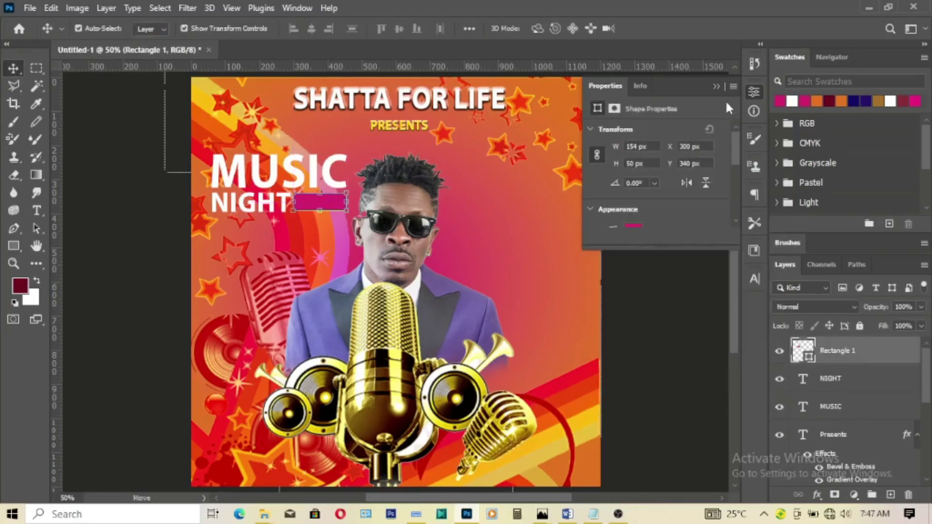
click(716, 86)
Add a '2023' text layer at the rectangle, pasted from the notes.
click(594, 514)
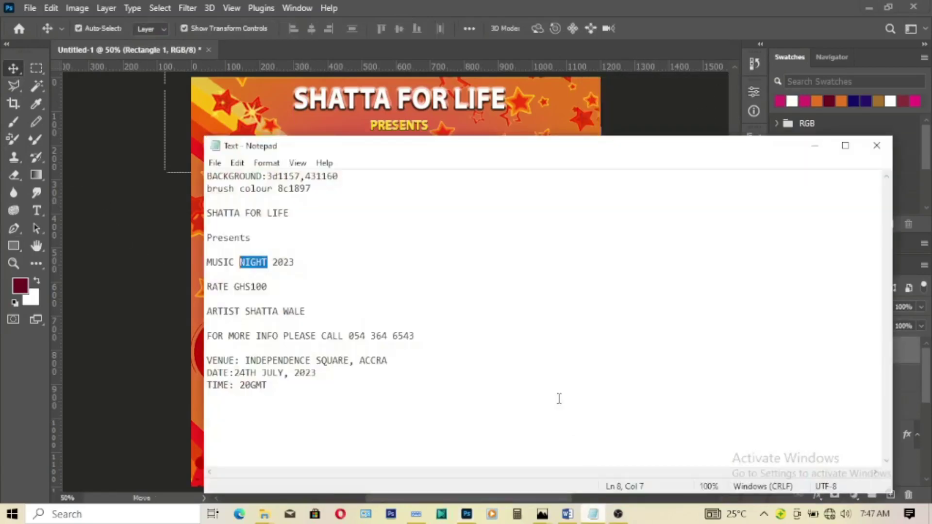
double_click(283, 262)
right_click(275, 258)
click(388, 302)
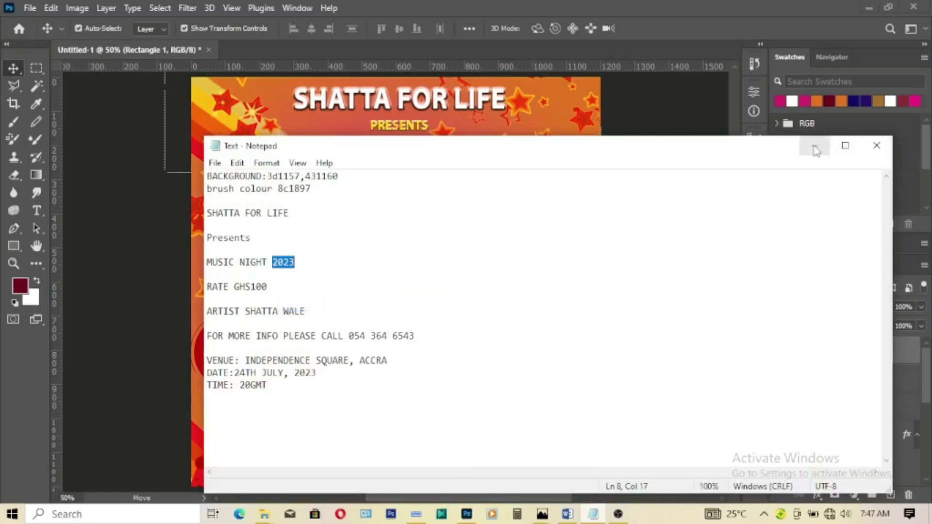
click(815, 146)
click(36, 210)
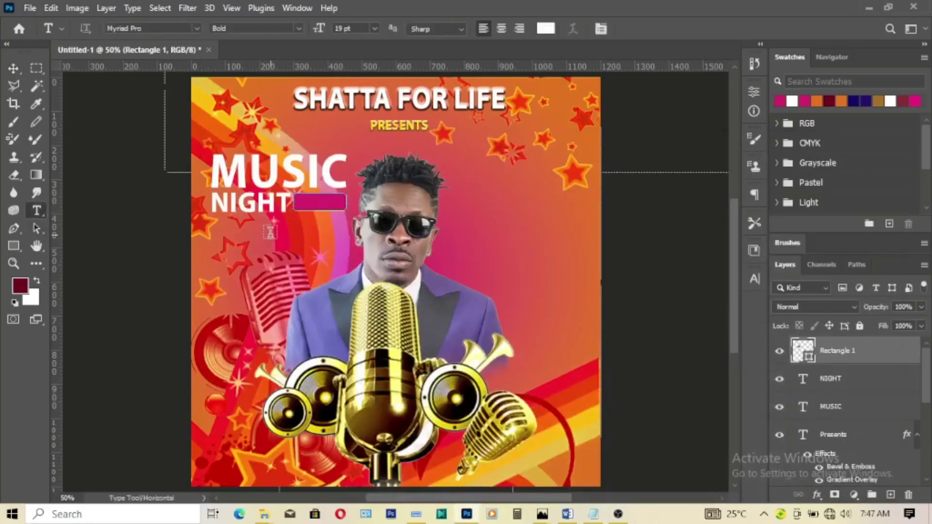
click(293, 229)
right_click(296, 224)
click(362, 281)
text(2023)
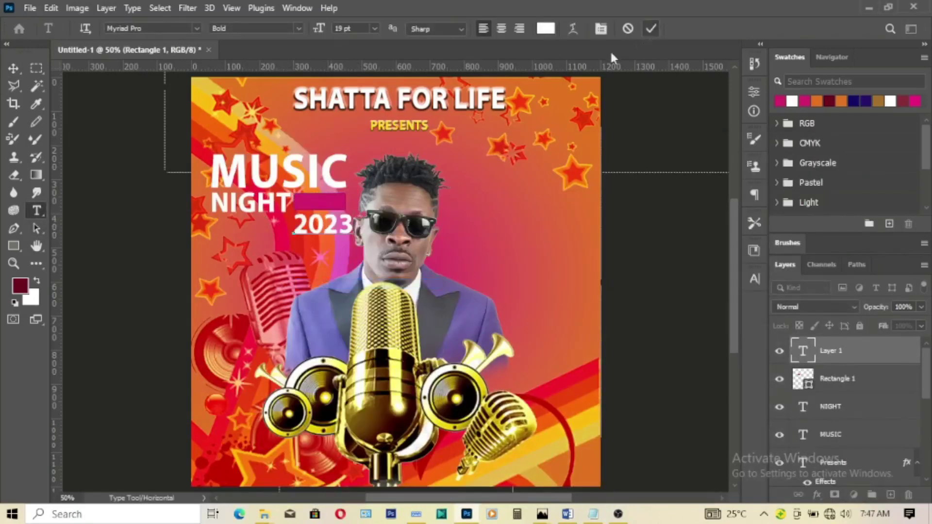
click(651, 28)
Shrink 2023 slightly and centre it horizontally and vertically on the rectangle.
click(14, 68)
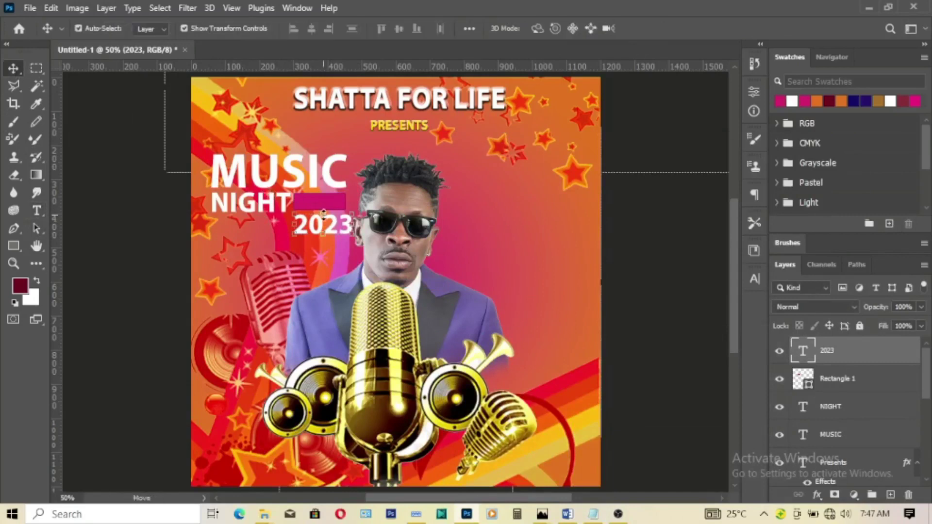
mouse_move(323, 214)
mouse_down()
mouse_move(323, 227)
mouse_move(326, 208)
mouse_up()
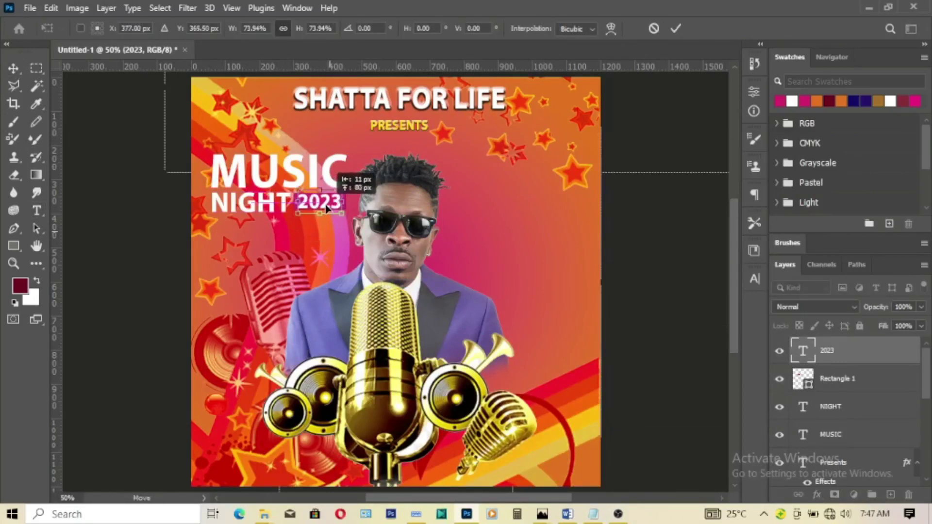
click(675, 28)
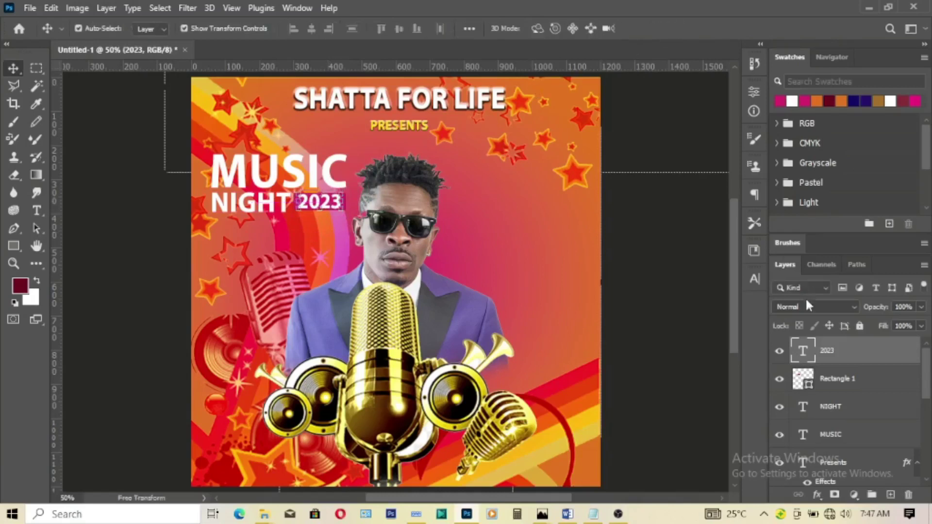
ctrl+click(838, 380)
click(312, 28)
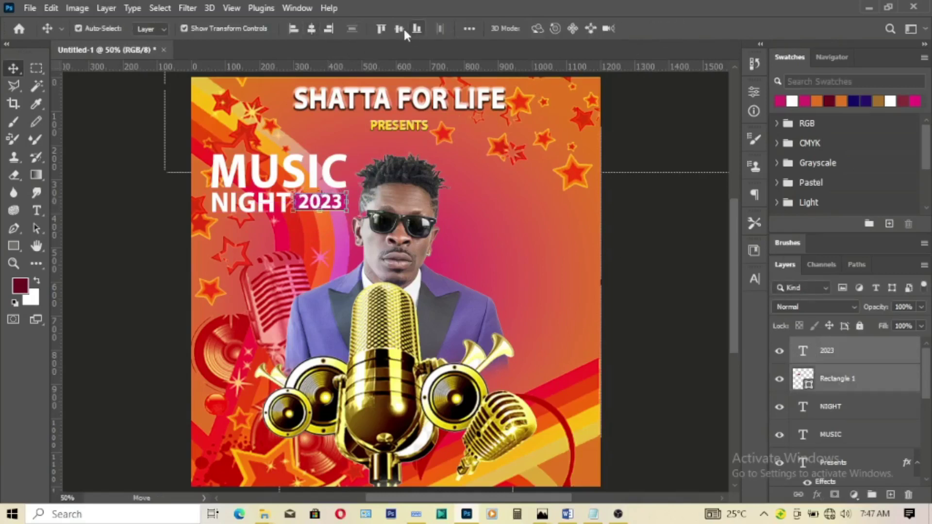
click(400, 28)
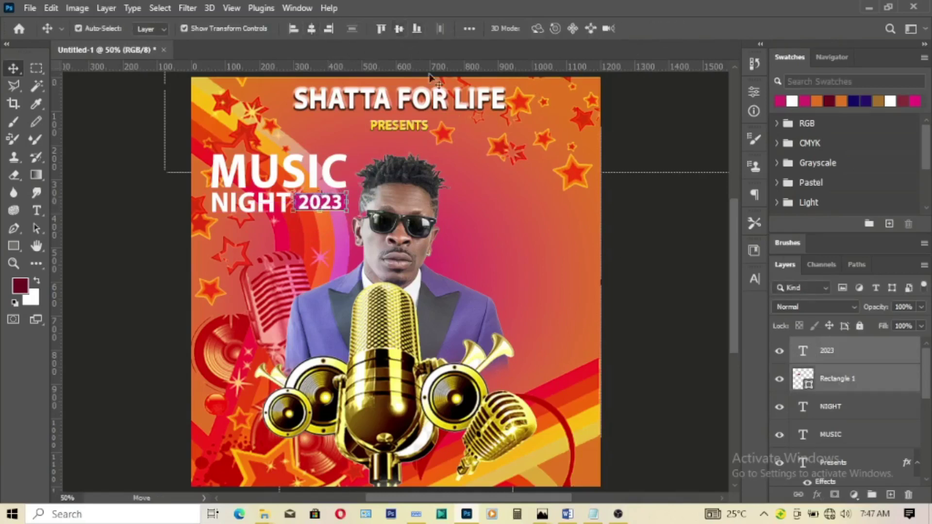
click(830, 351)
click(816, 494)
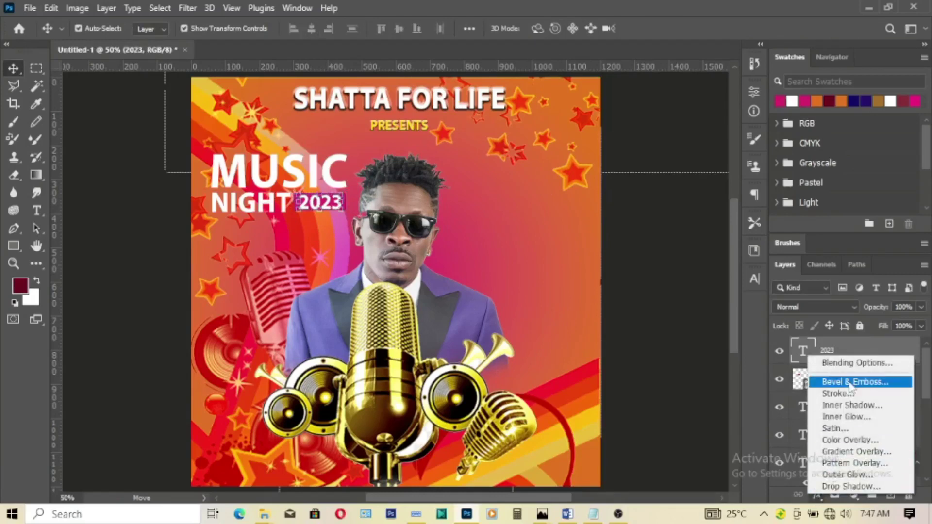
Give 2023 Bevel & Emboss and a Gradient Overlay layer style.
click(851, 363)
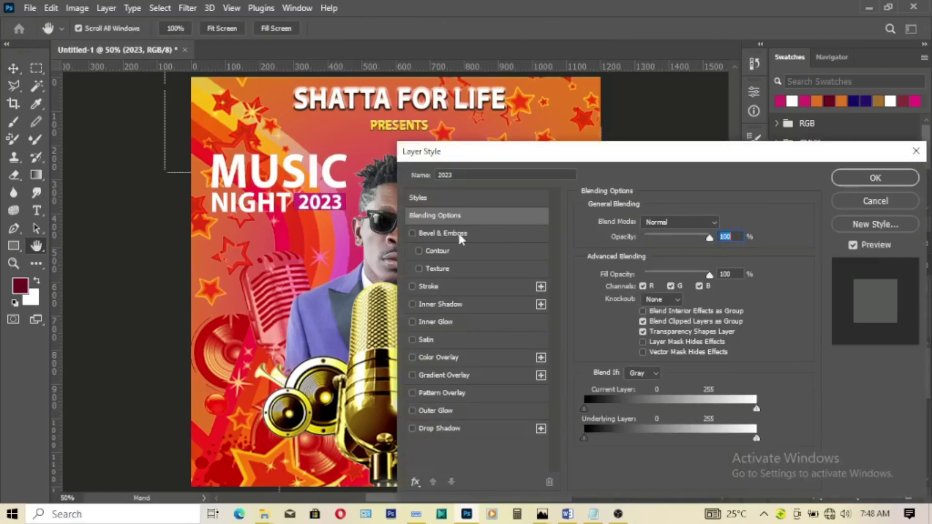
click(458, 233)
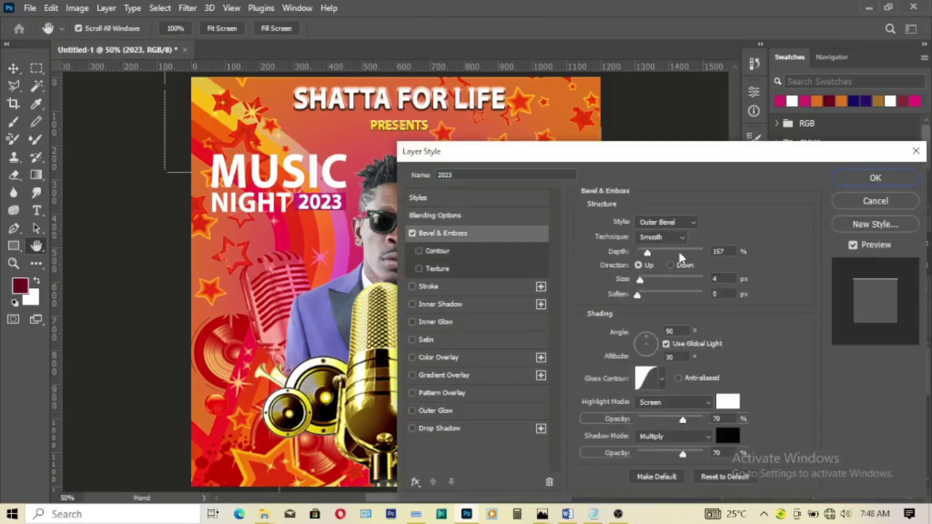
click(450, 377)
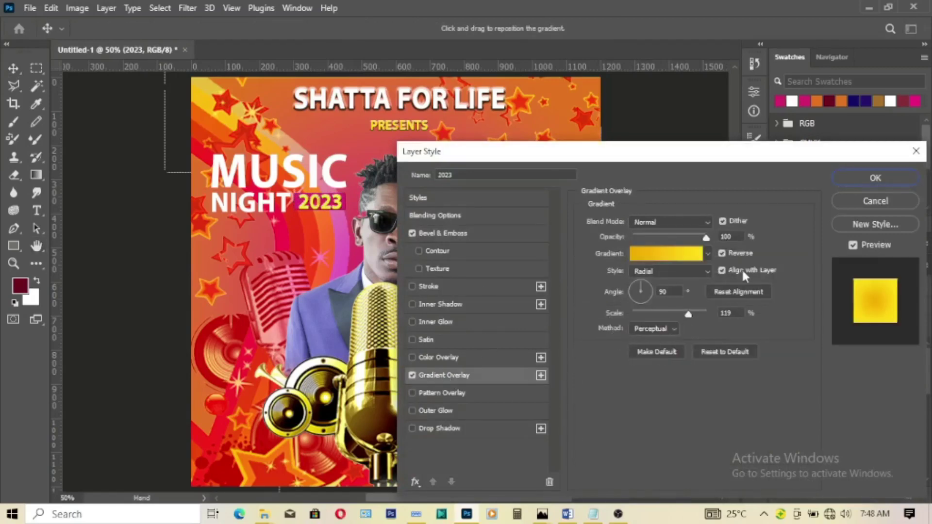
click(875, 179)
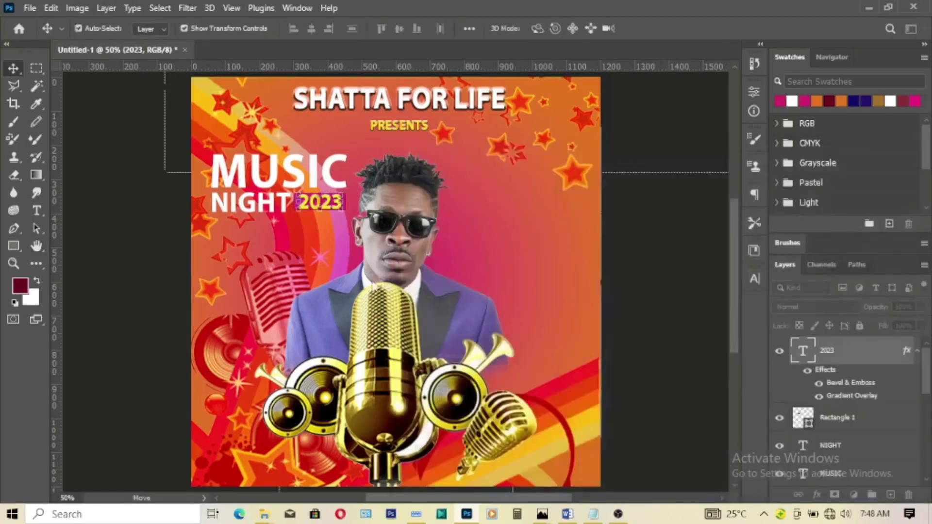
Add a Bevel & Emboss with size 6 px to the MUSIC title.
click(275, 171)
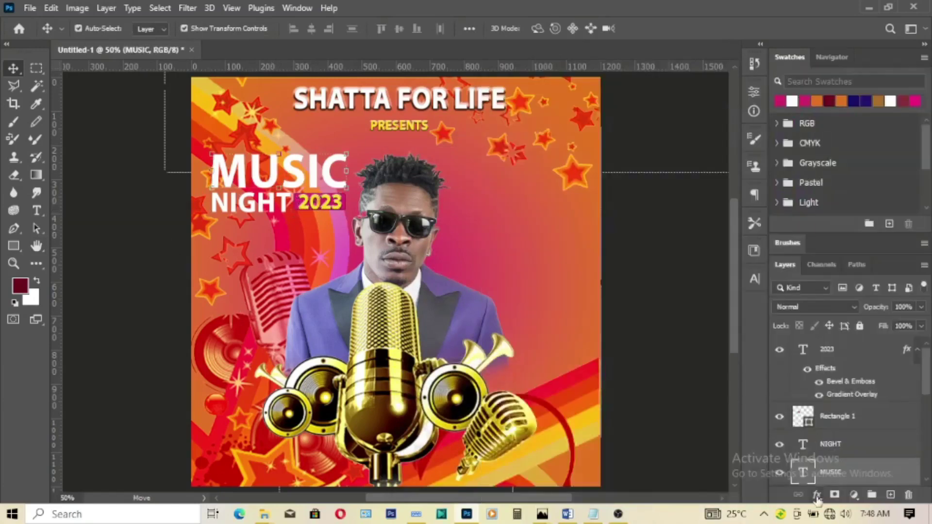
click(817, 496)
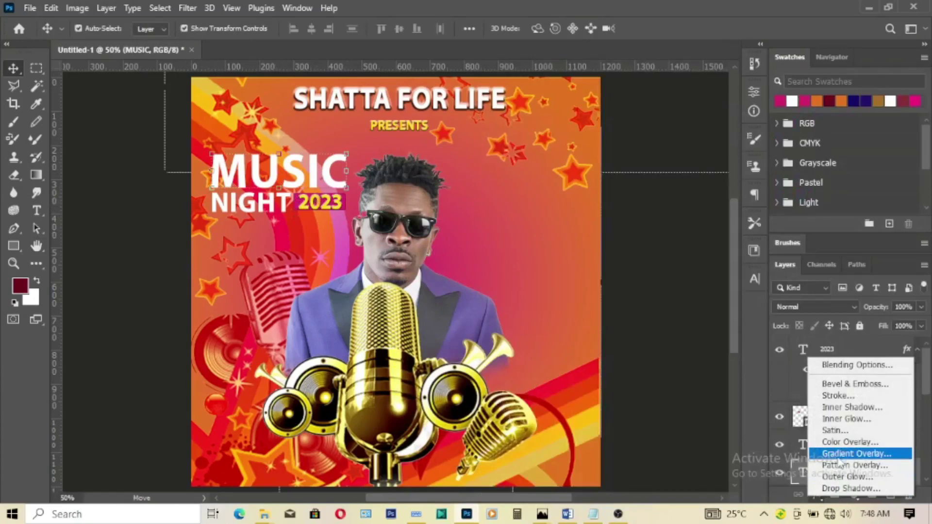
click(844, 366)
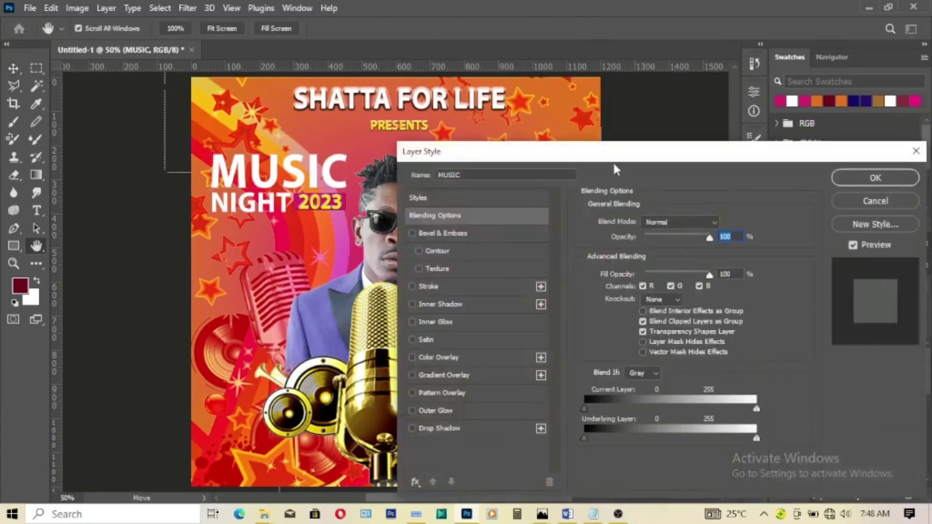
drag(613, 162, 722, 116)
click(576, 194)
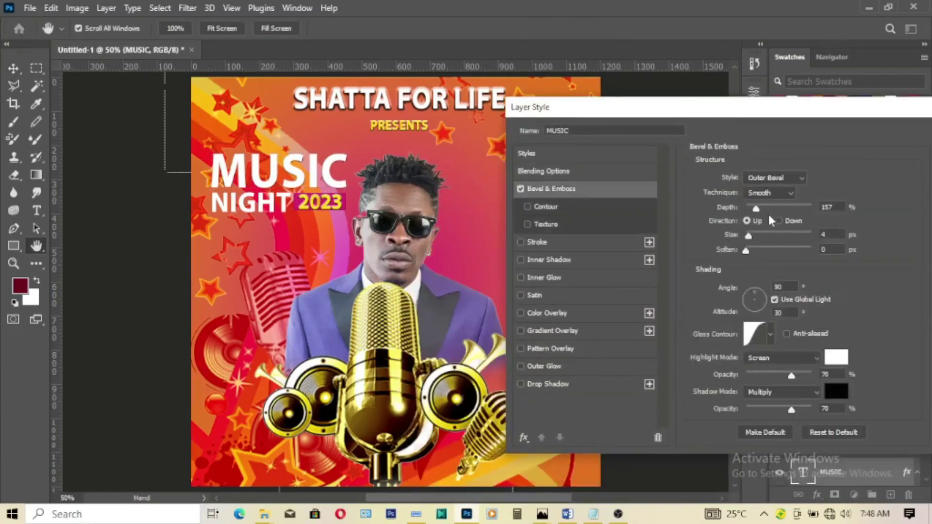
drag(749, 235, 752, 236)
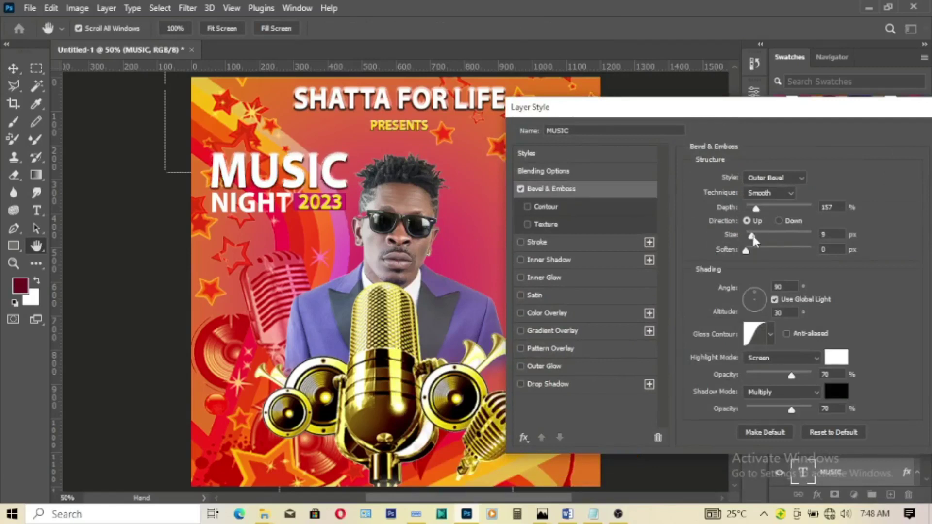
drag(752, 241, 752, 241)
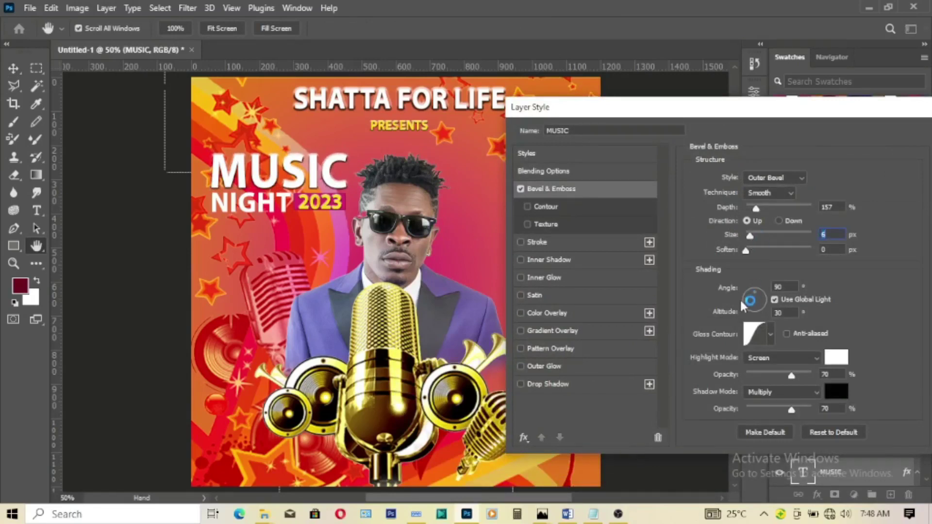
drag(806, 108, 684, 136)
key(Return)
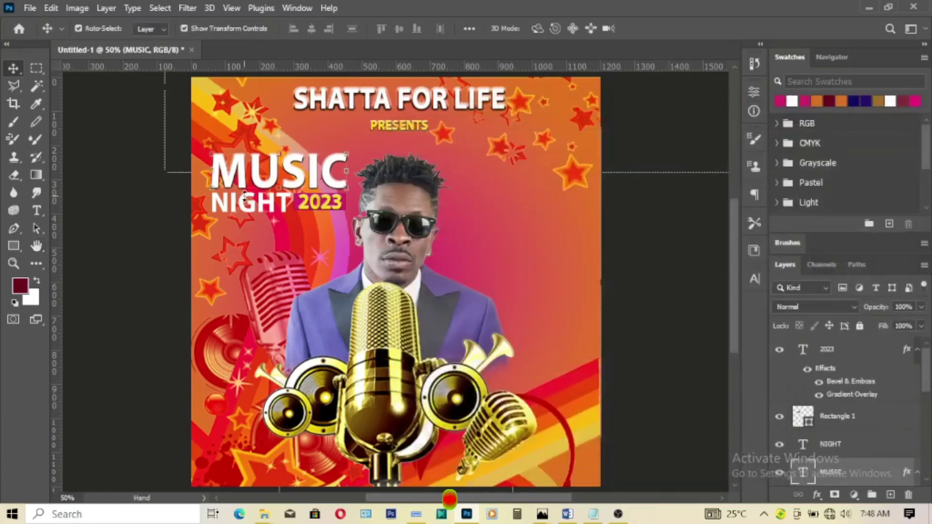
click(831, 444)
Add Bevel & Emboss and a Gradient Overlay to NIGHT, trying a blue-teal preset.
click(817, 495)
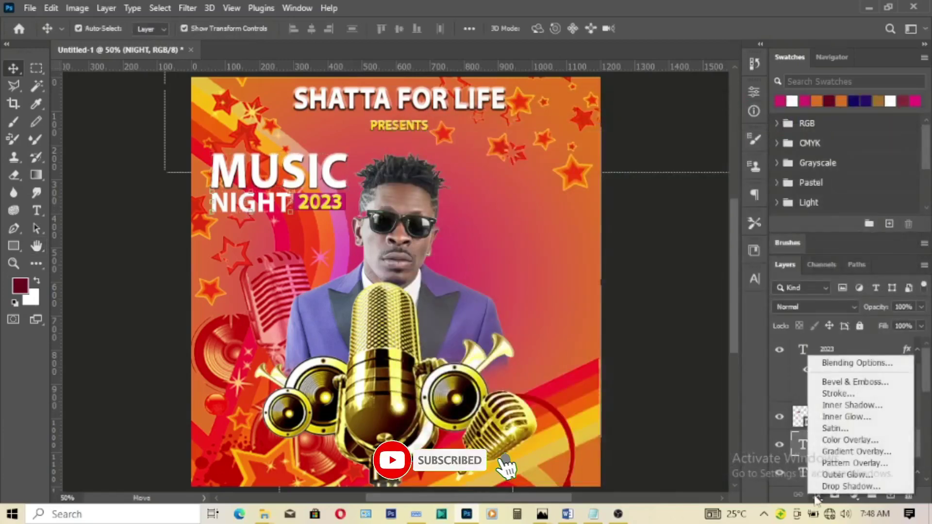
click(855, 363)
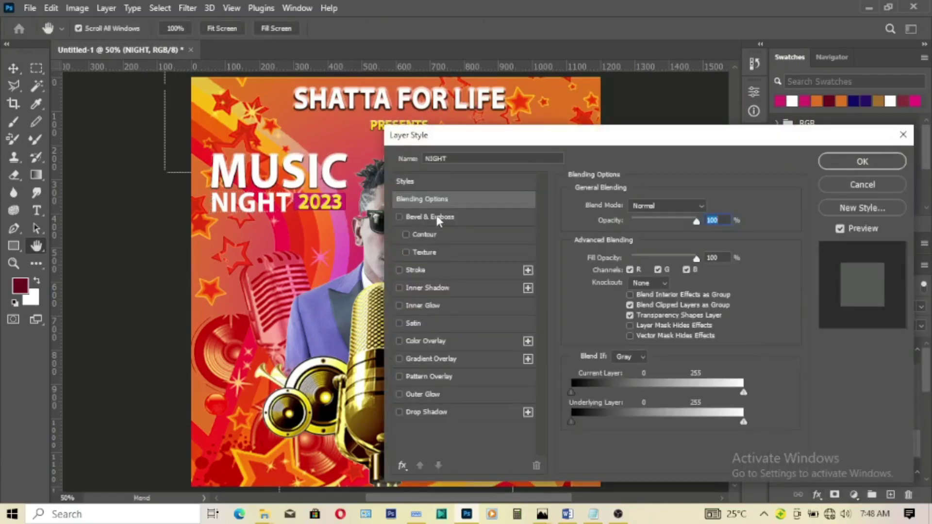
click(436, 217)
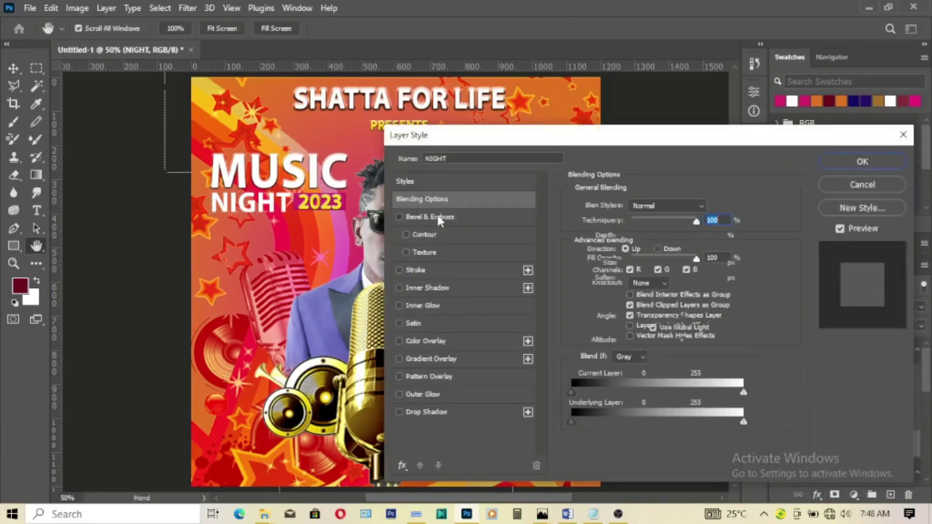
click(441, 361)
click(679, 241)
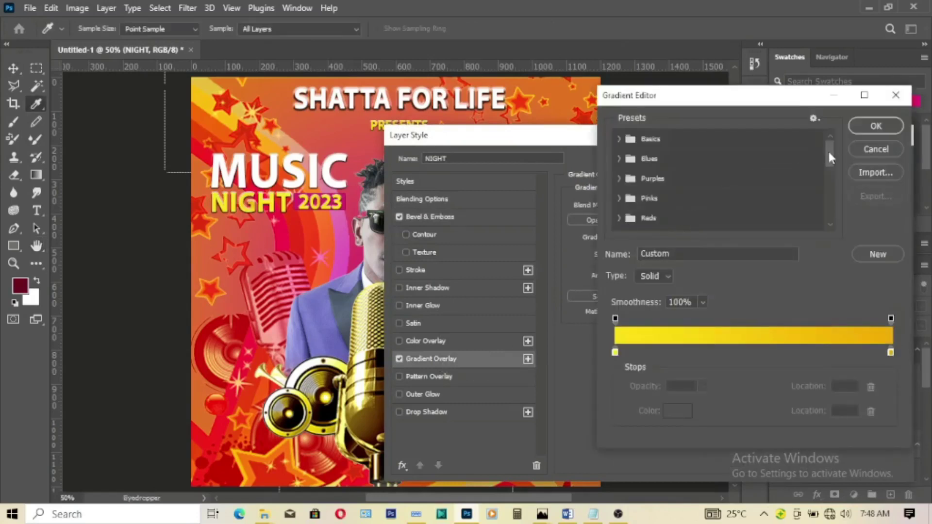
drag(830, 154, 831, 211)
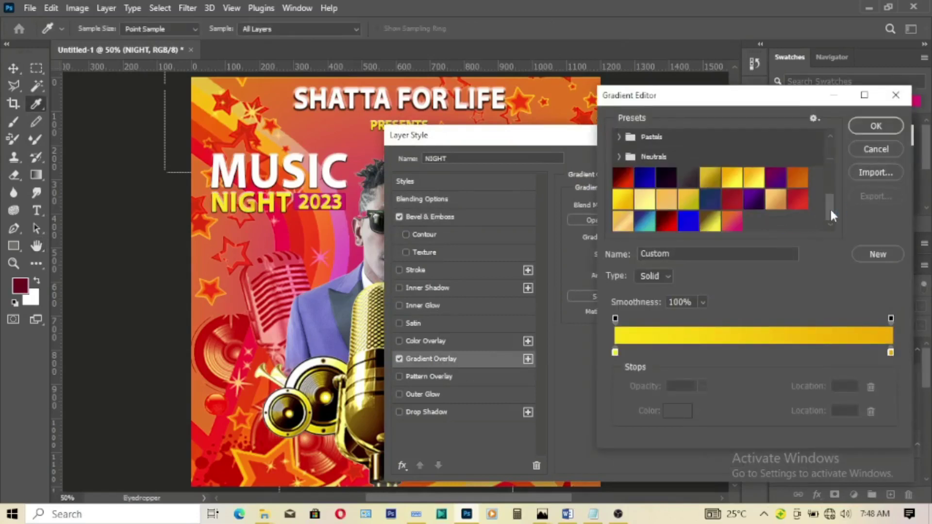
double_click(642, 219)
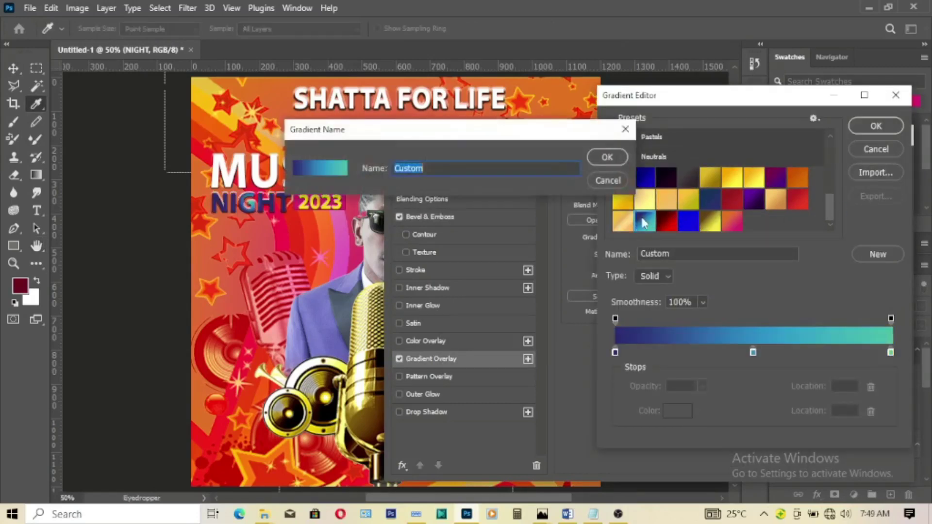
click(604, 157)
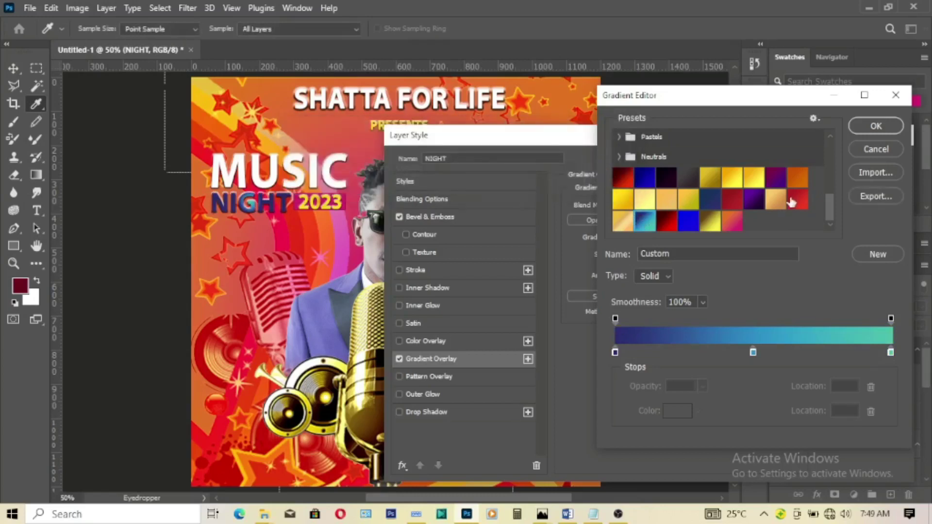
drag(832, 215, 832, 162)
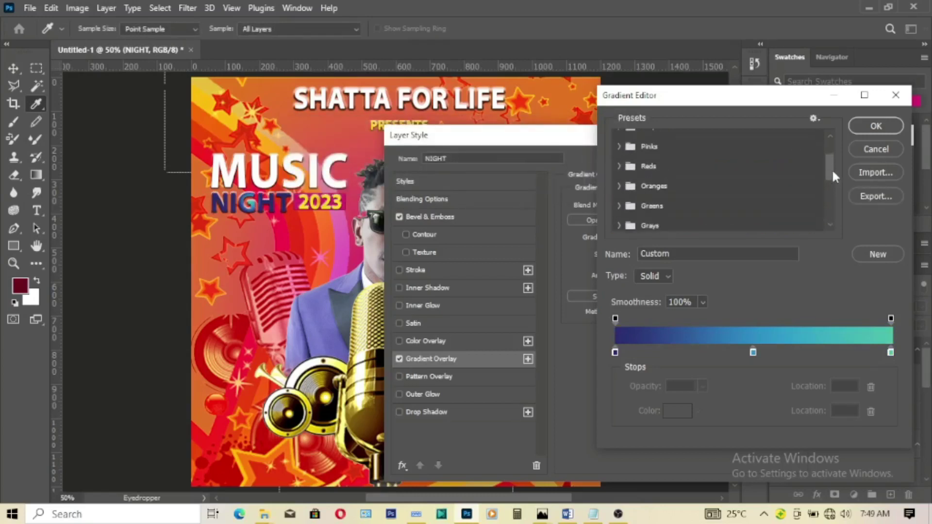
Use the light-blue-to-pink Pinks preset as NIGHT's gradient overlay.
click(618, 172)
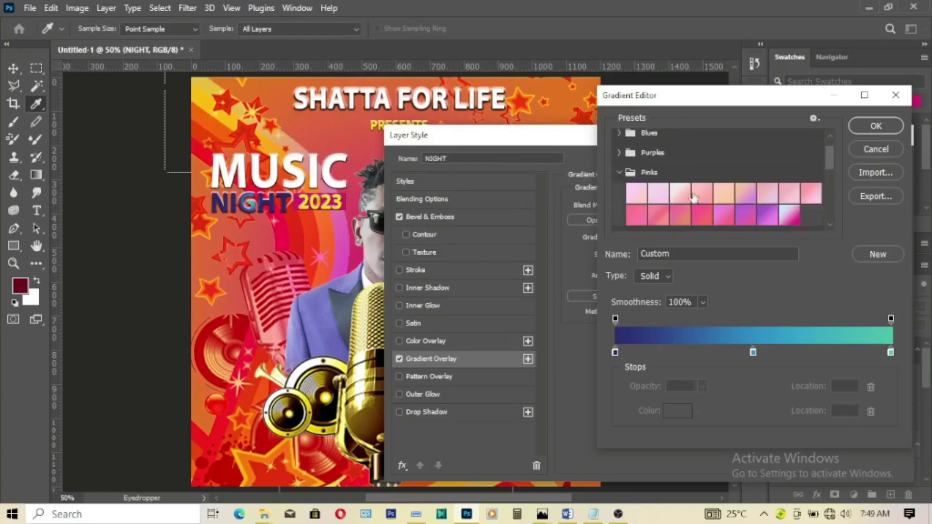
scroll(695, 197, down, 1)
click(798, 197)
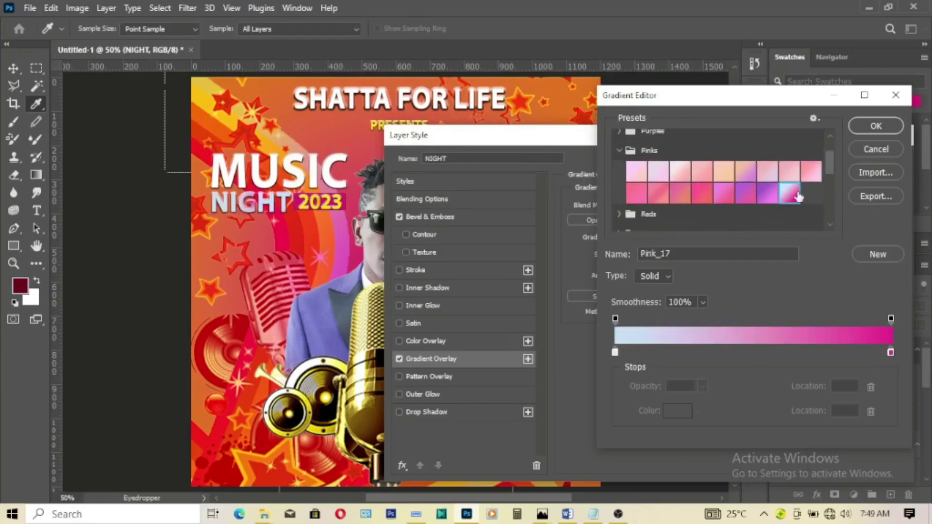
click(876, 127)
click(864, 161)
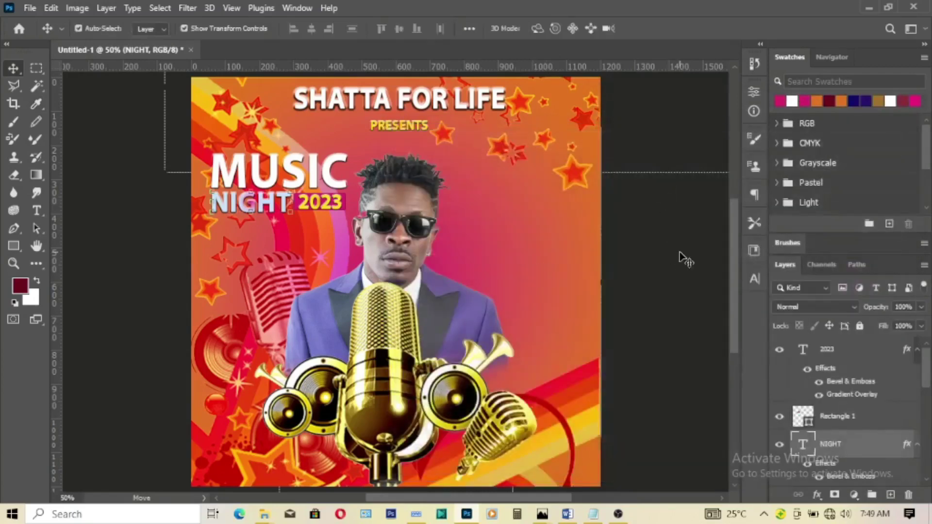
Select the 2023 and rectangle layers, then clear the selection.
click(323, 207)
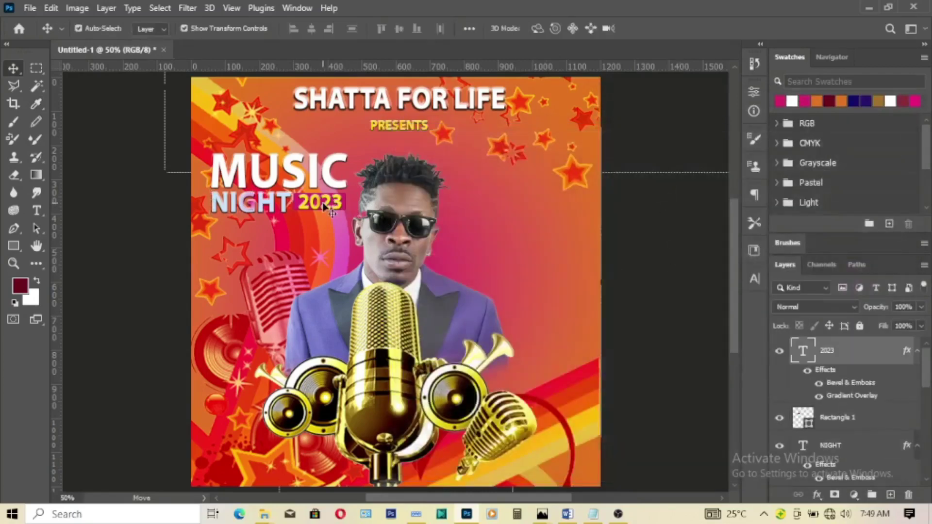
ctrl+click(833, 417)
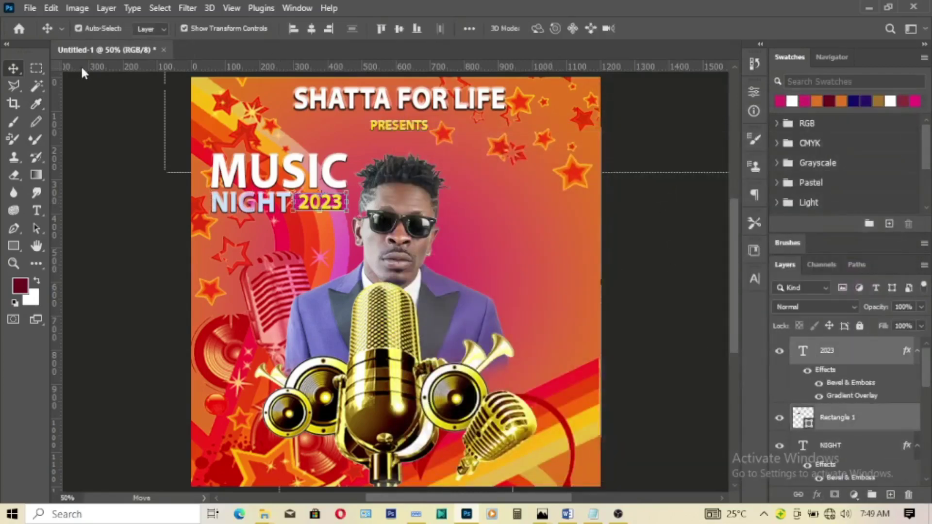
key(ctrl+d)
click(699, 296)
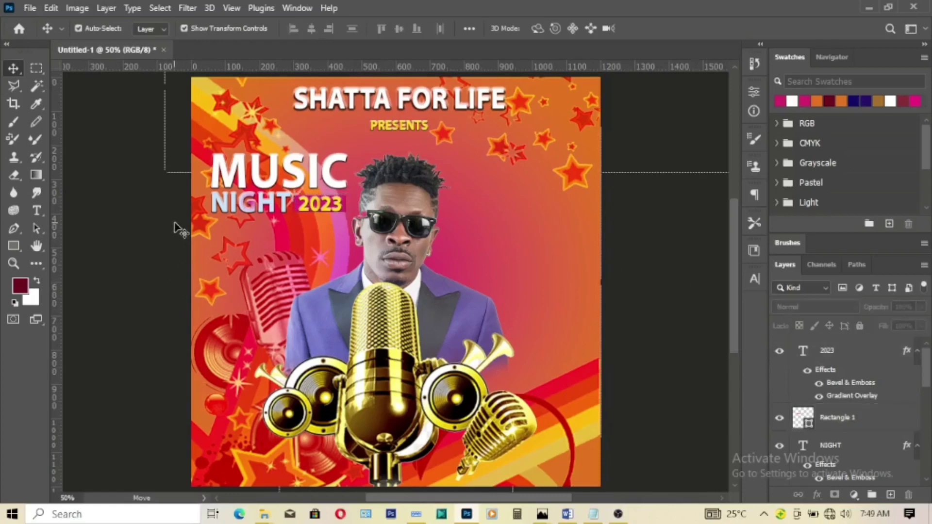
Add an ARTIST text layer near the top right, pasted from the notes.
click(36, 210)
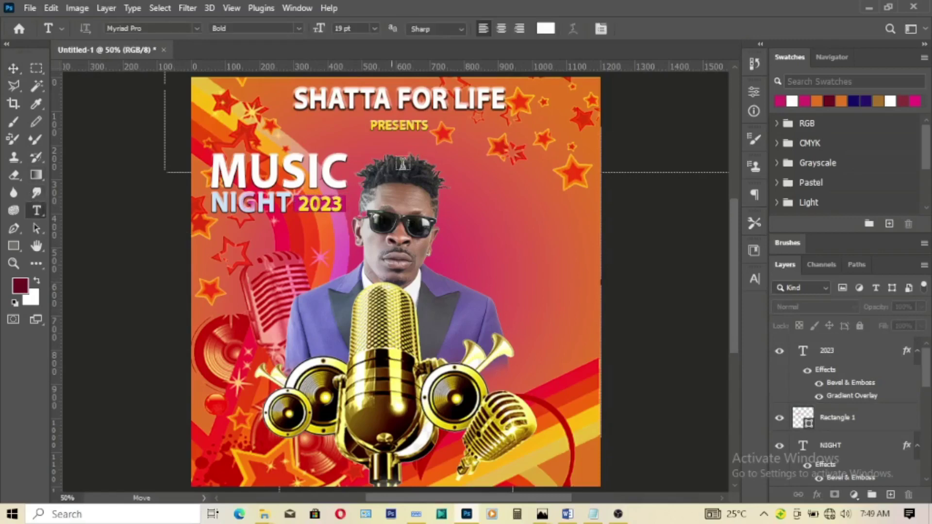
click(474, 178)
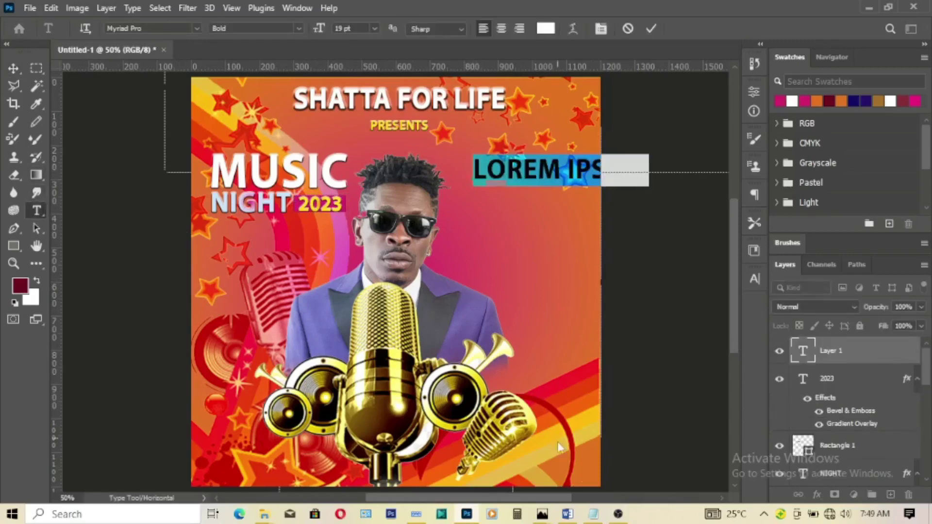
click(594, 515)
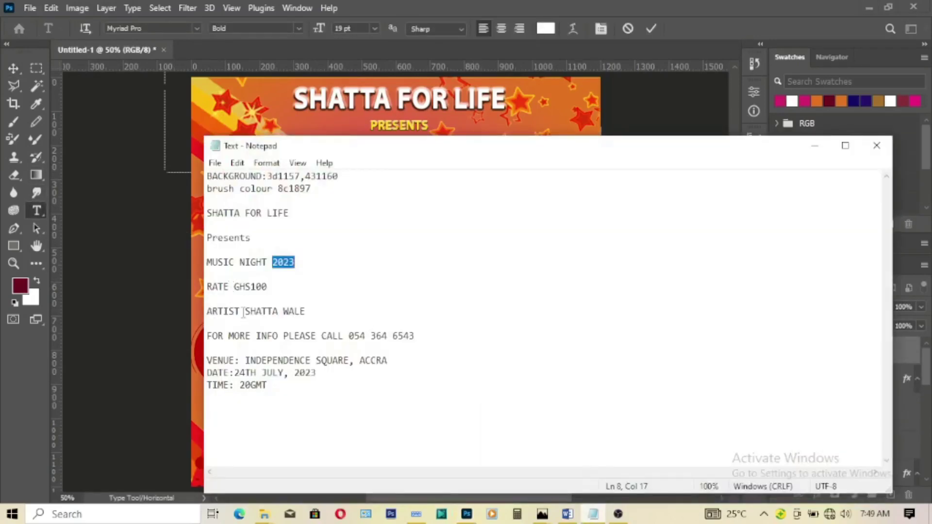
drag(238, 311, 207, 311)
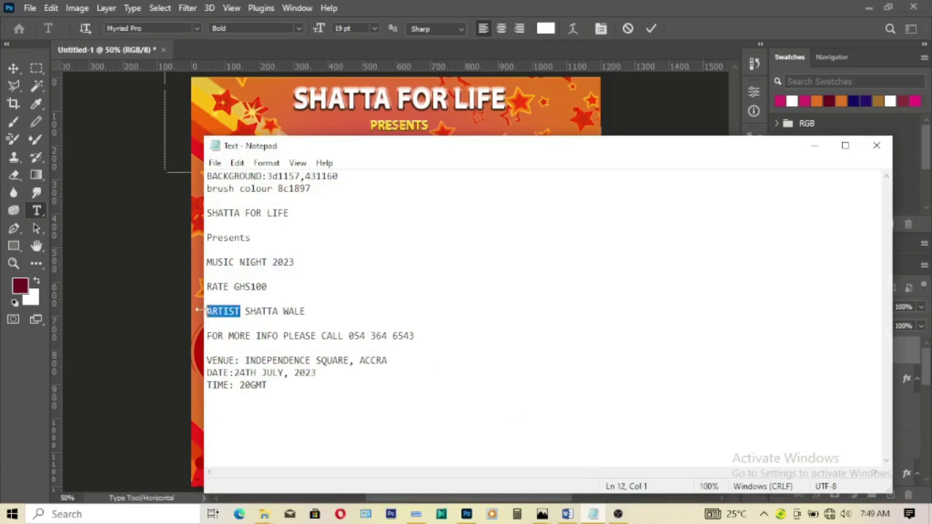
right_click(218, 311)
click(269, 143)
click(815, 145)
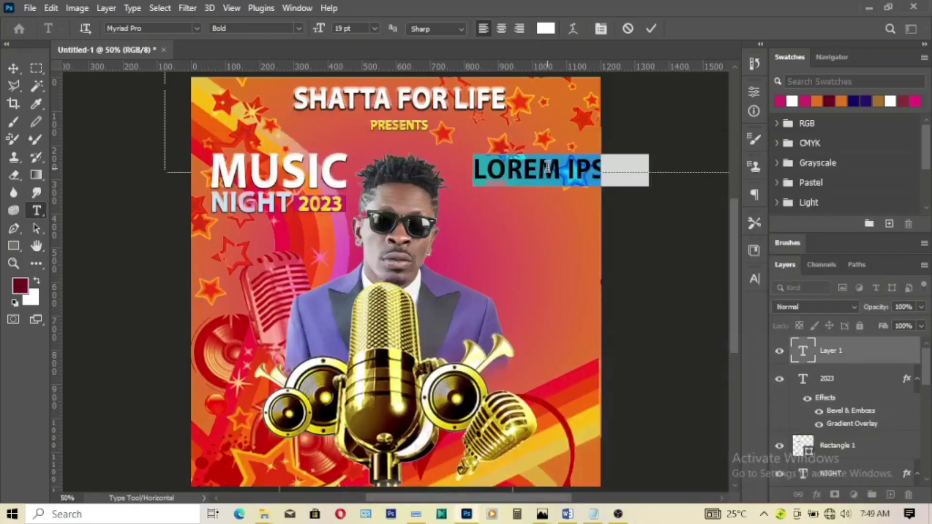
right_click(546, 165)
click(573, 219)
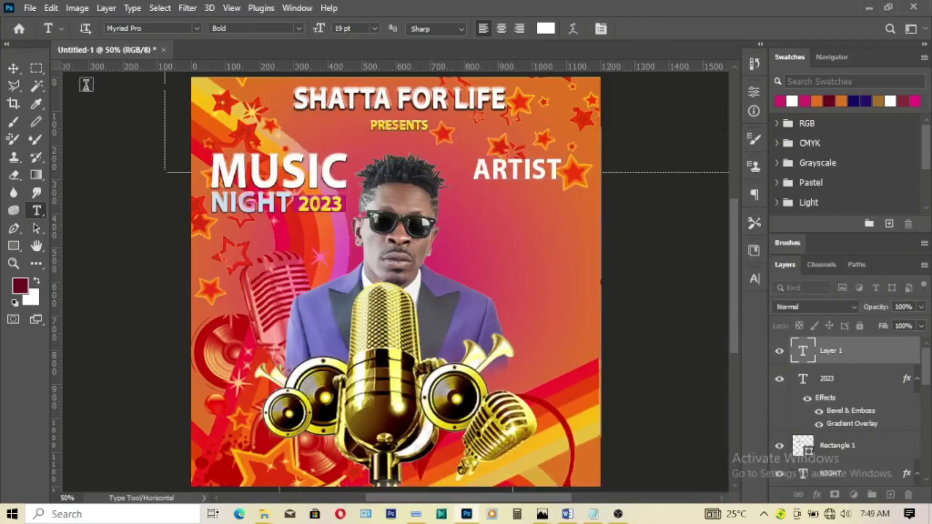
click(651, 28)
Scale ARTIST down to about 47% and move it beside the man's sunglasses.
key(v)
key(ctrl+t)
drag(516, 158, 519, 180)
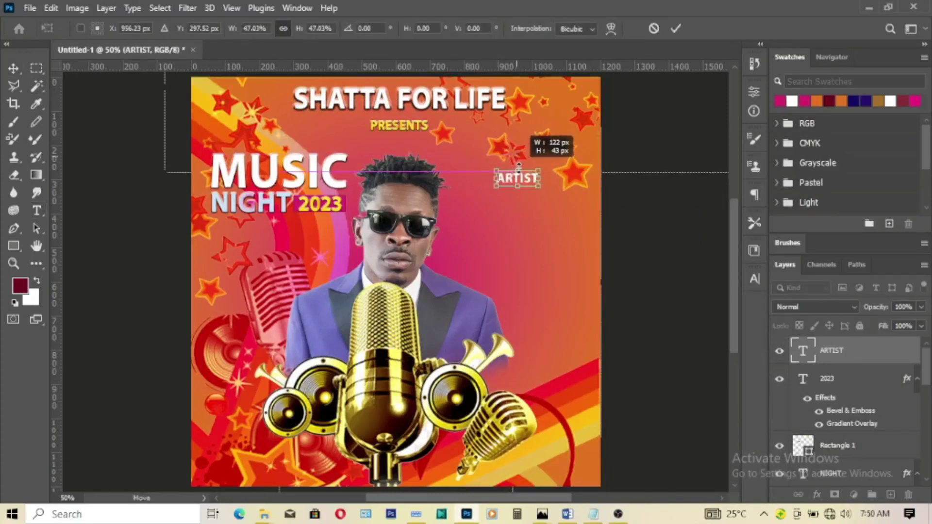
key(Return)
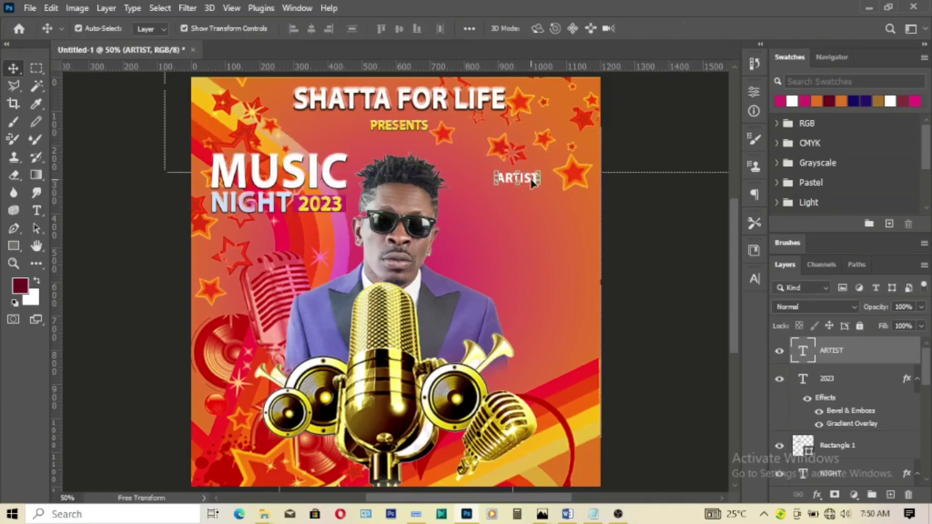
mouse_move(530, 180)
mouse_down()
mouse_move(476, 266)
mouse_move(476, 248)
mouse_up()
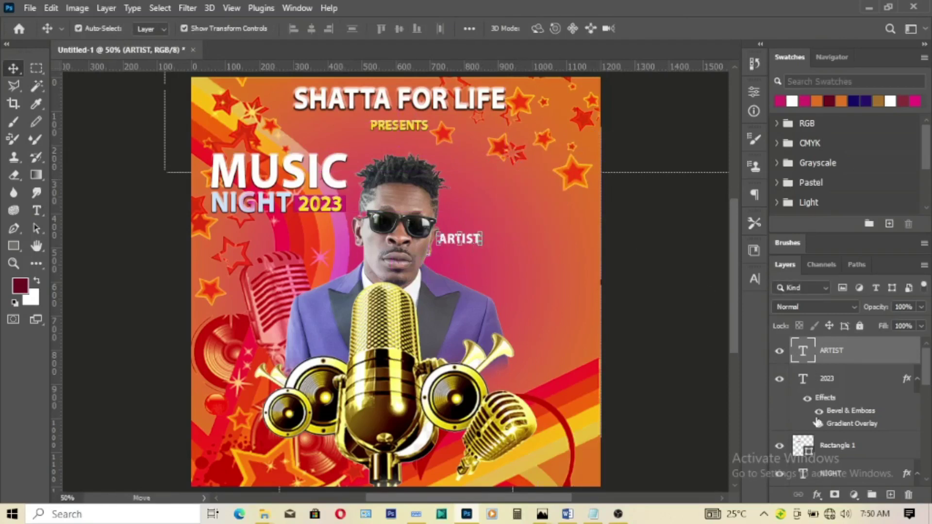
Give ARTIST a Gradient Overlay from the Black, White preset with the black stop set to ffffff.
click(816, 495)
click(794, 403)
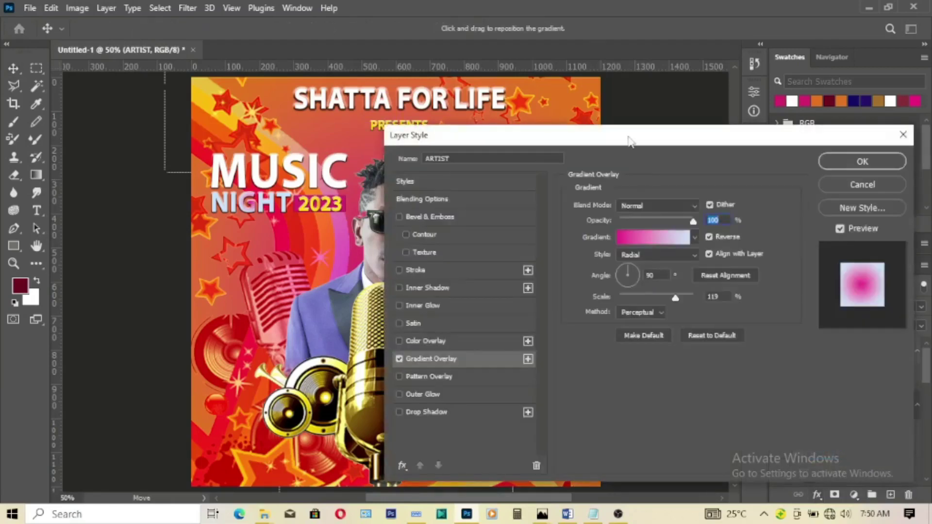
drag(651, 124, 826, 22)
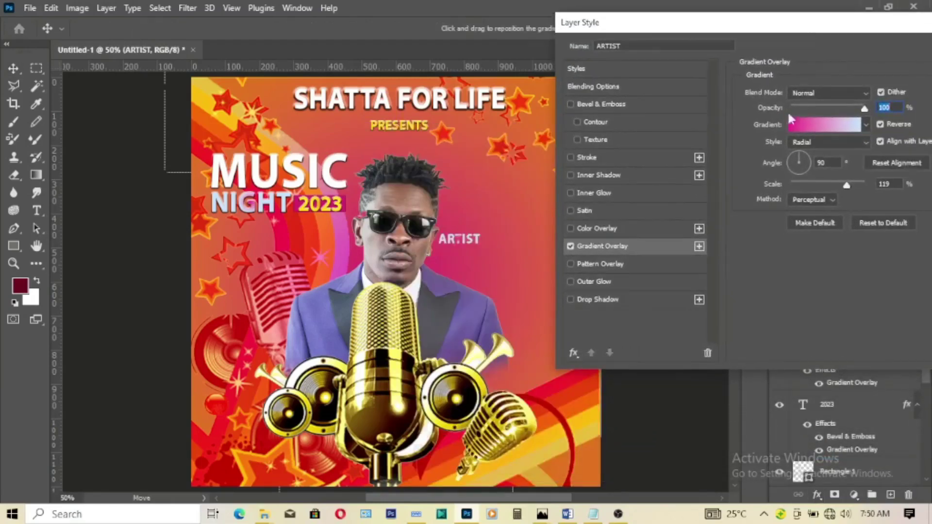
click(824, 126)
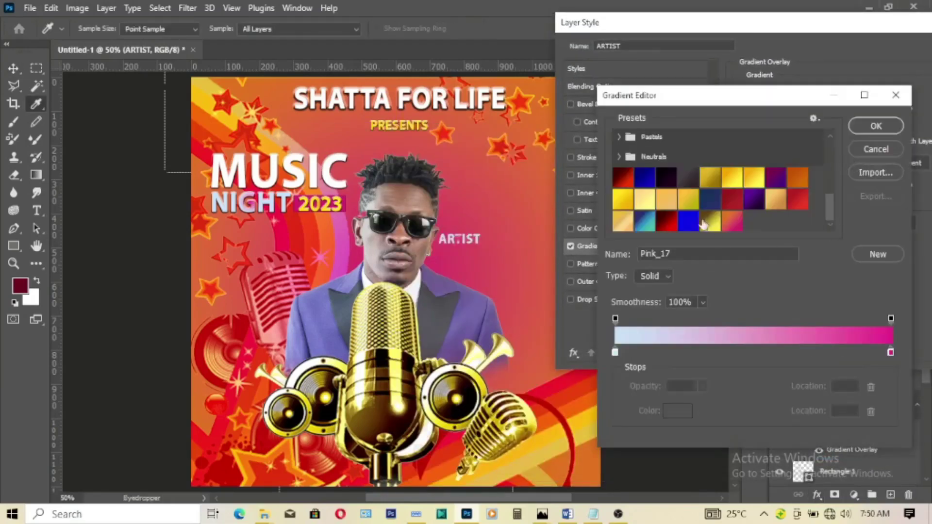
drag(838, 212, 846, 112)
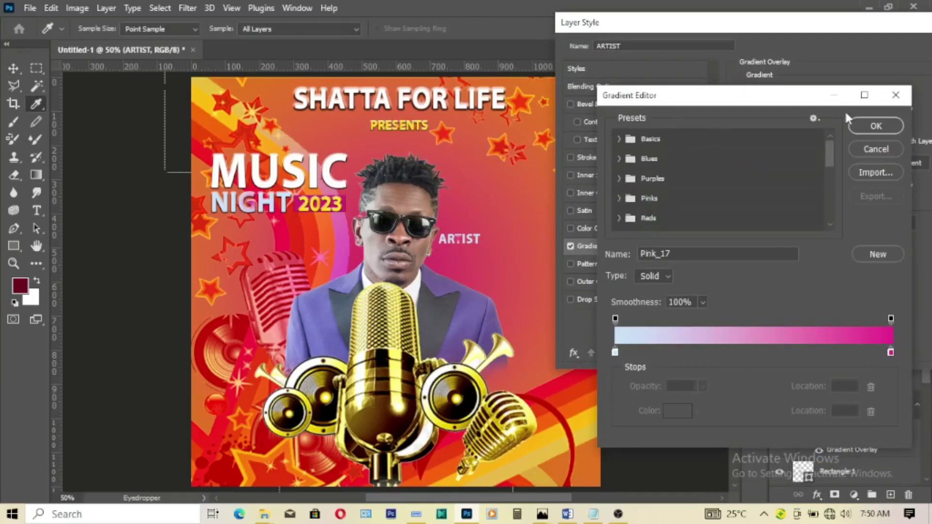
click(646, 143)
click(622, 140)
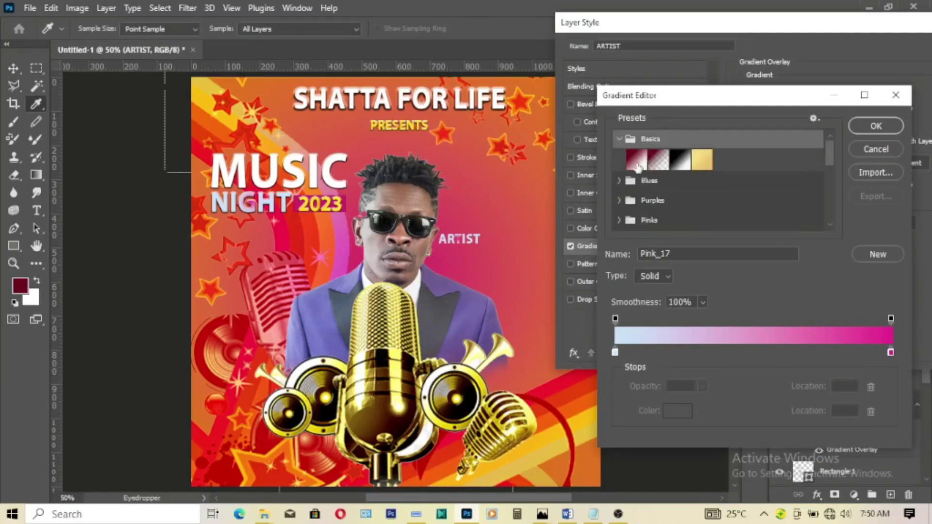
click(683, 160)
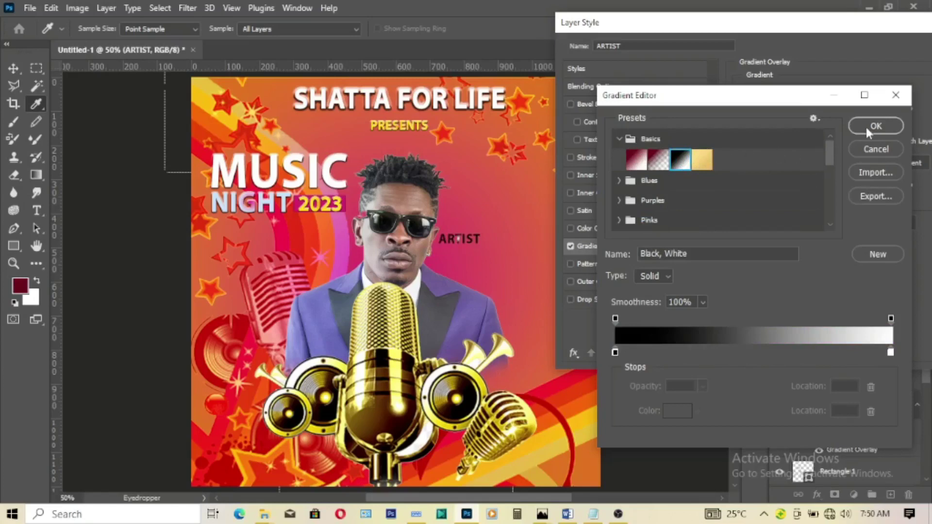
drag(828, 153, 829, 231)
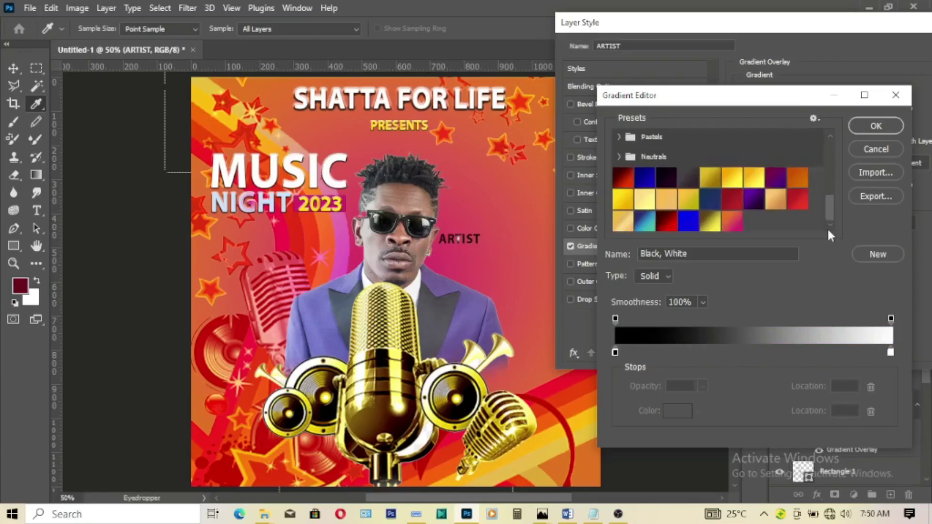
double_click(615, 352)
text(ffffff)
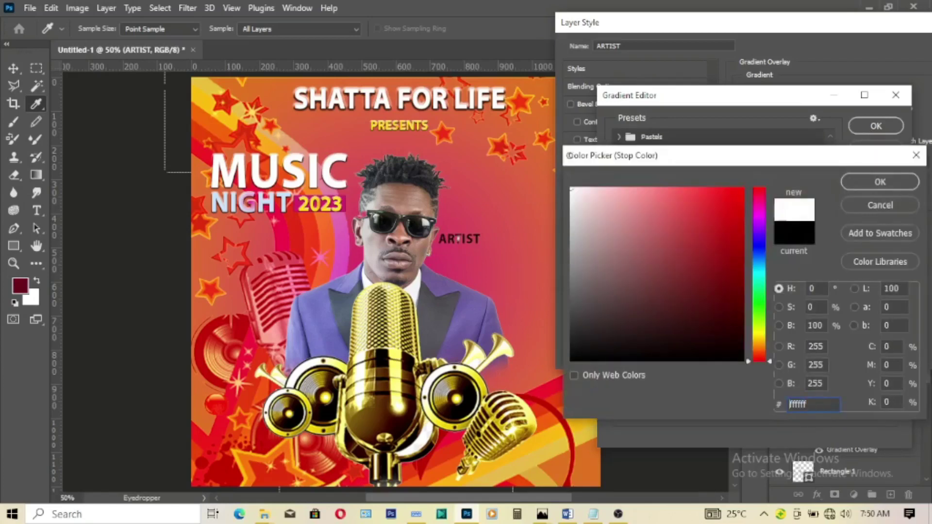
click(872, 182)
click(871, 124)
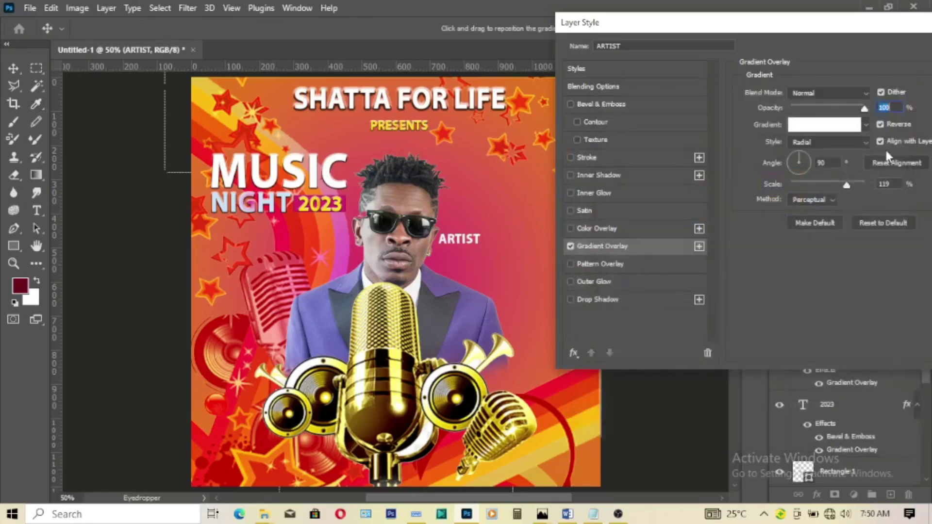
Add Bevel & Emboss and a 0 px Drop Shadow to ARTIST.
click(604, 104)
click(595, 300)
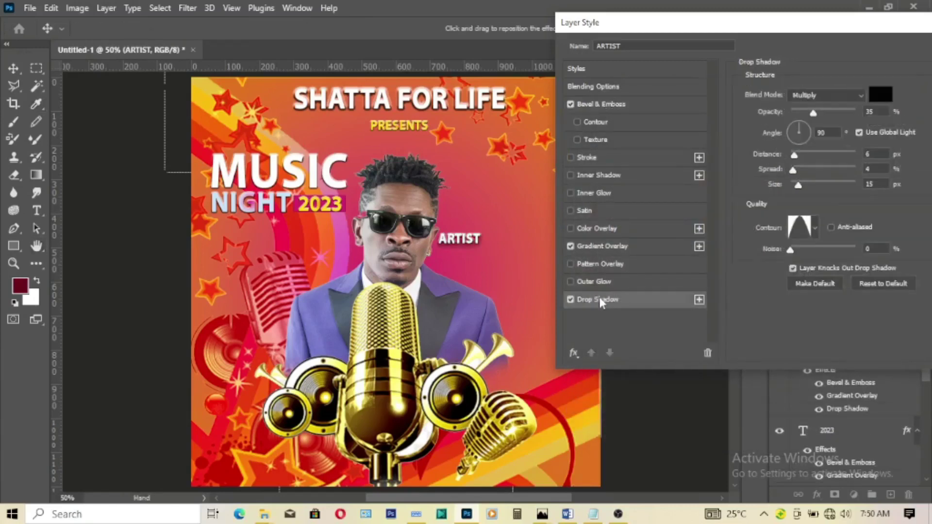
drag(799, 185, 791, 185)
drag(777, 47, 647, 46)
click(905, 63)
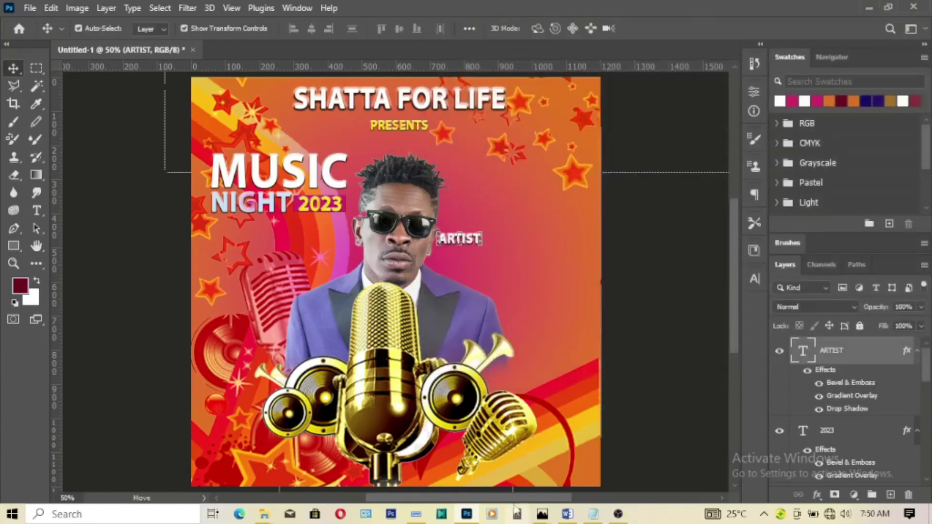
Add a text line below ARTIST containing the artist's name pasted from the notes.
click(36, 210)
click(452, 260)
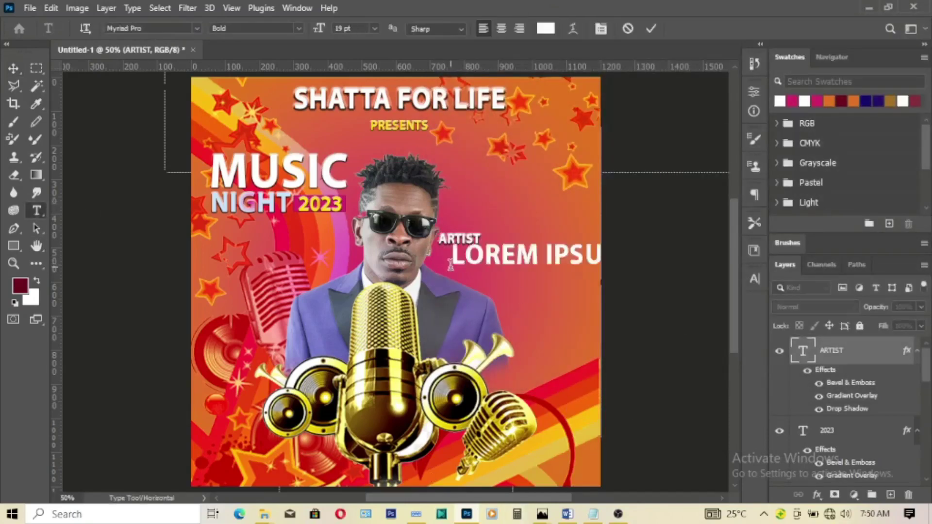
click(594, 514)
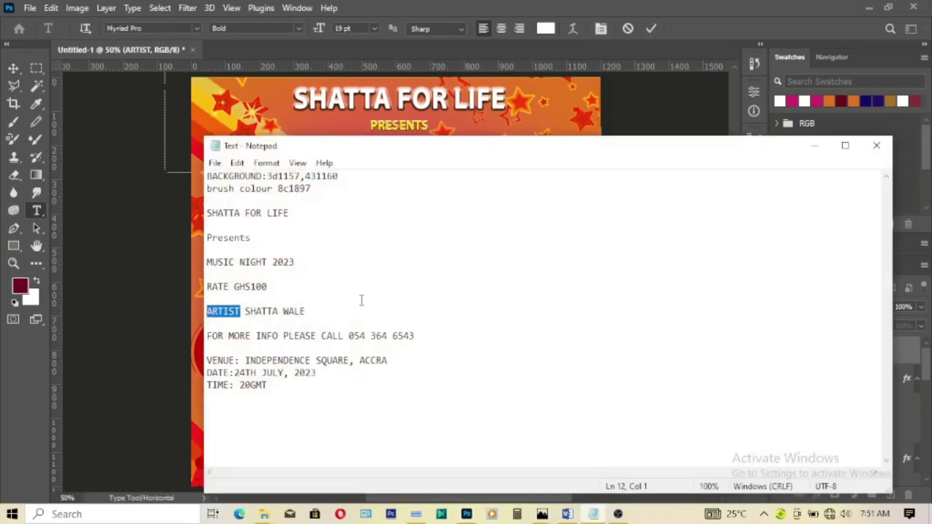
drag(245, 311, 305, 312)
right_click(299, 312)
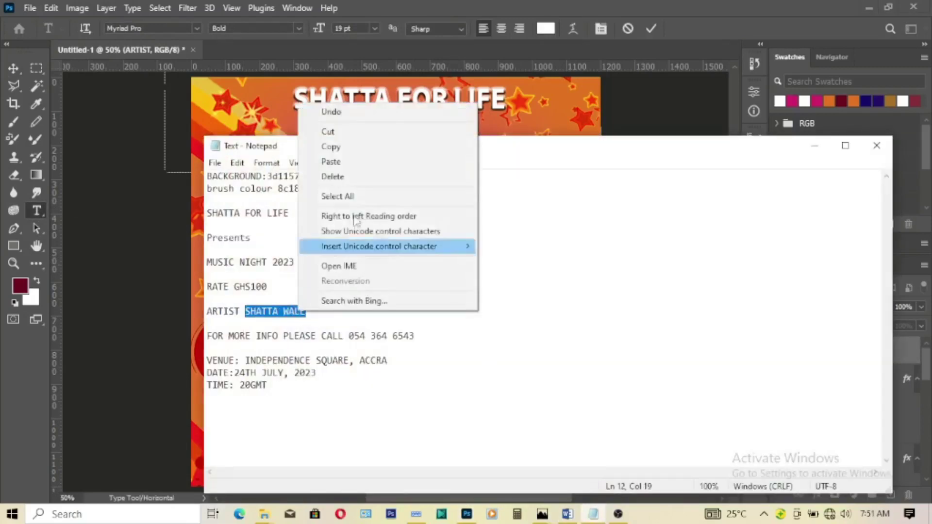
click(357, 156)
click(815, 146)
right_click(539, 236)
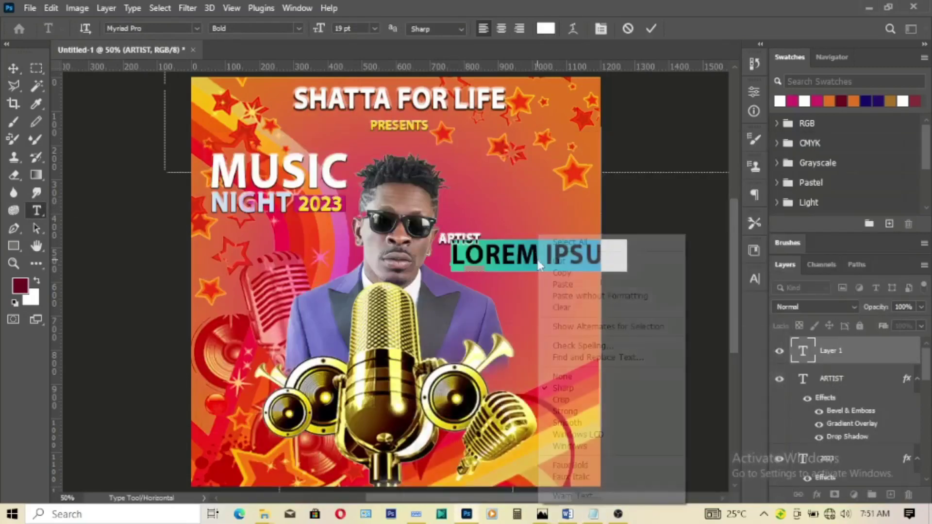
click(557, 285)
click(651, 28)
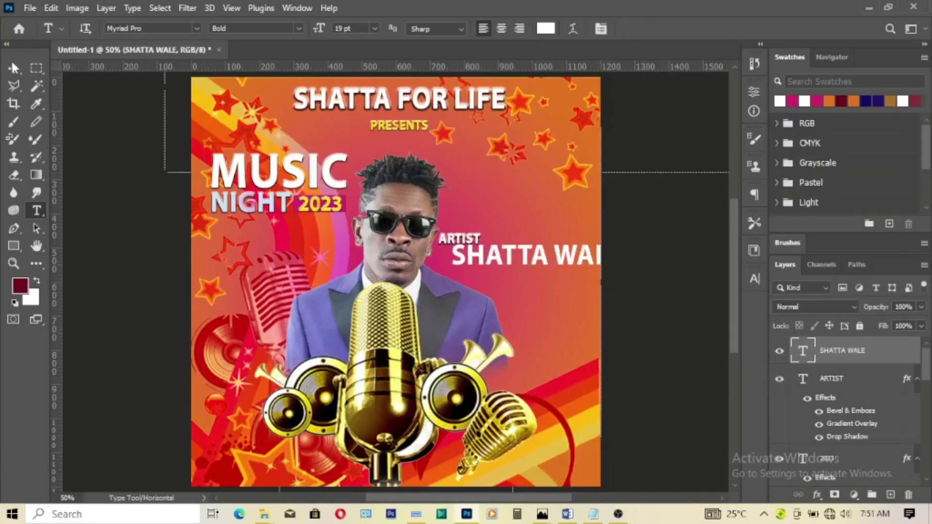
Shrink the name to fit under ARTIST and nudge ARTIST into alignment above it.
click(13, 68)
mouse_move(533, 241)
mouse_down()
mouse_move(532, 260)
mouse_move(480, 267)
mouse_up()
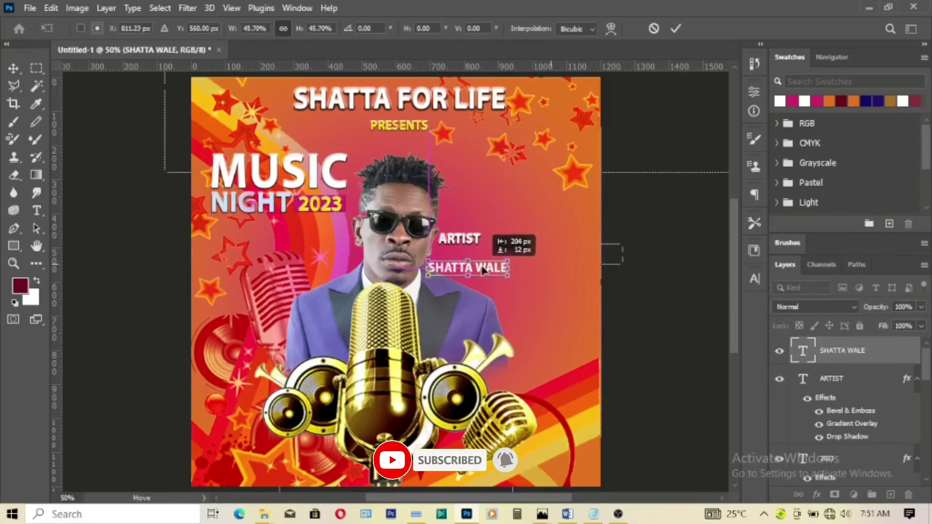
drag(479, 267, 481, 267)
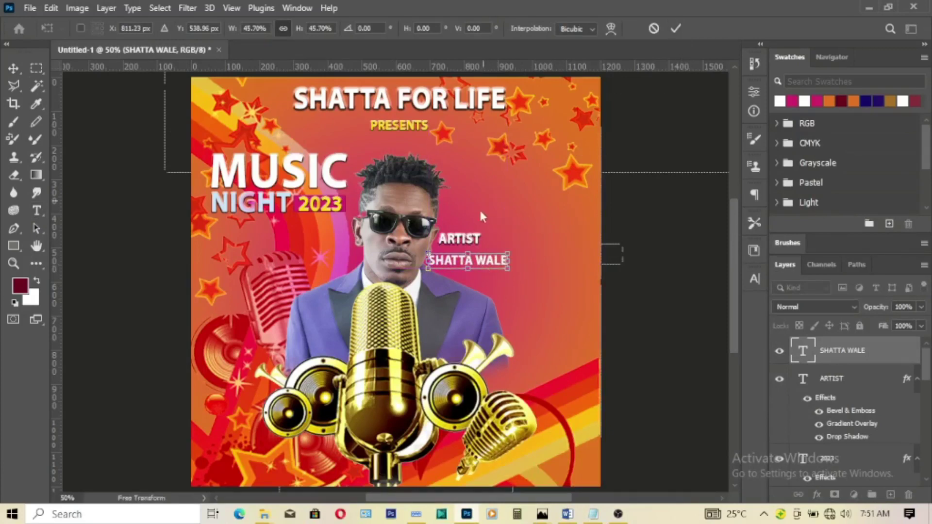
click(676, 28)
drag(467, 240, 478, 251)
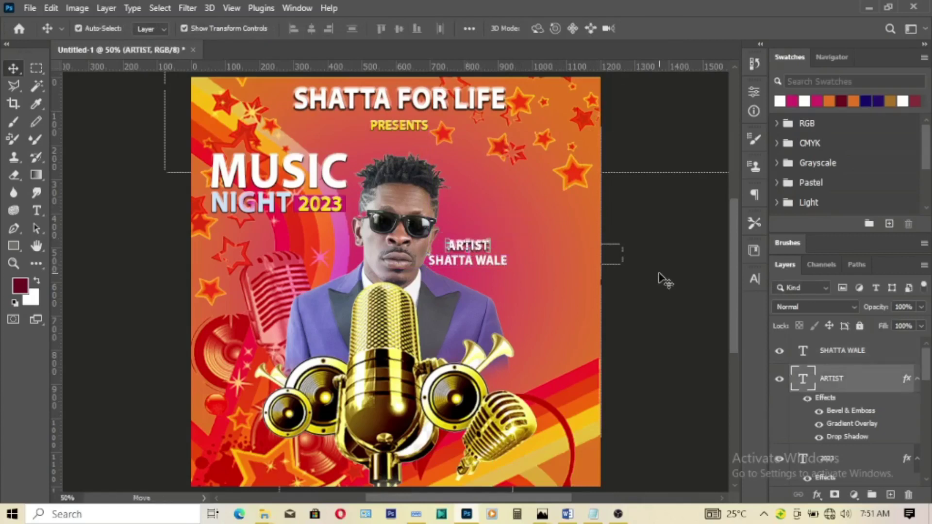
key(Left)
key(Left)
key(Left)
key(Down)
key(Down)
key(Down)
click(659, 276)
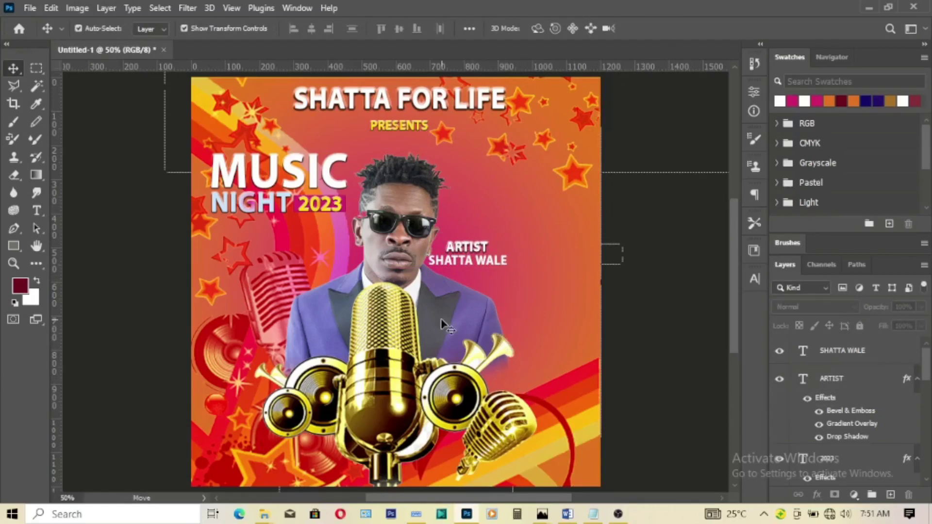
Replace the LOREM IPSUM placeholder with 'INDEPENDENCE SQUARE, ACCRA' from the notes.
click(472, 158)
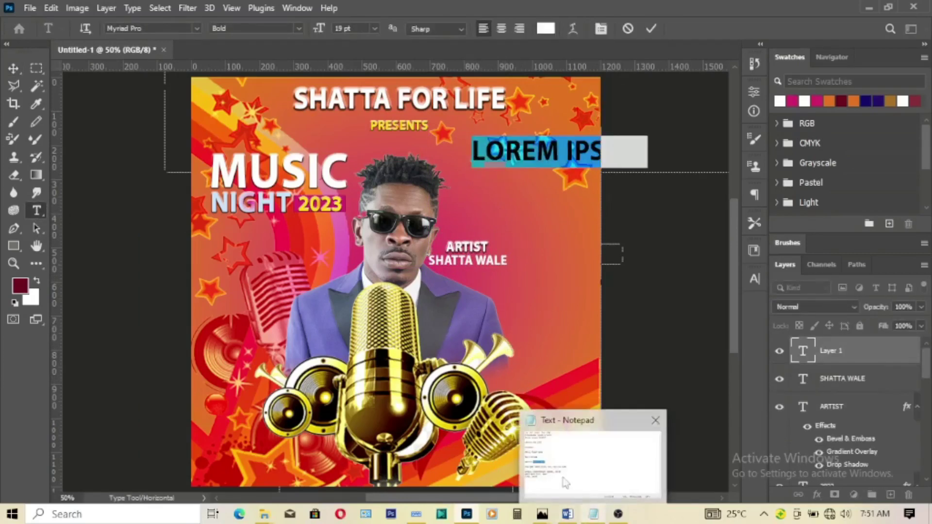
click(593, 514)
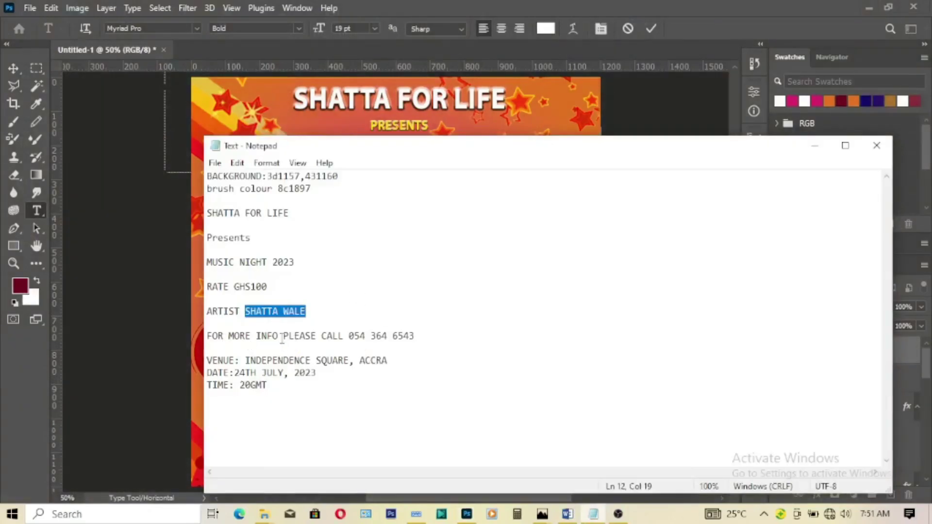
drag(247, 360, 381, 360)
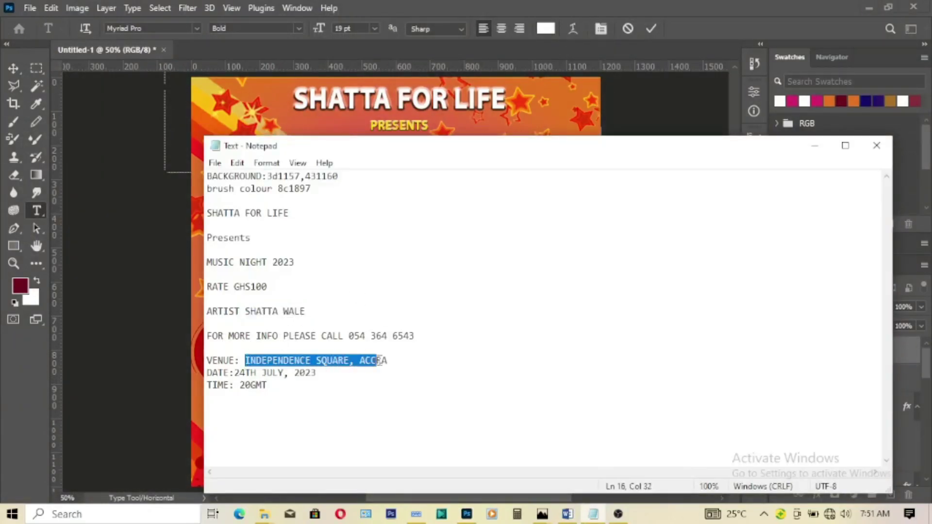
right_click(346, 361)
click(379, 194)
click(815, 146)
right_click(516, 165)
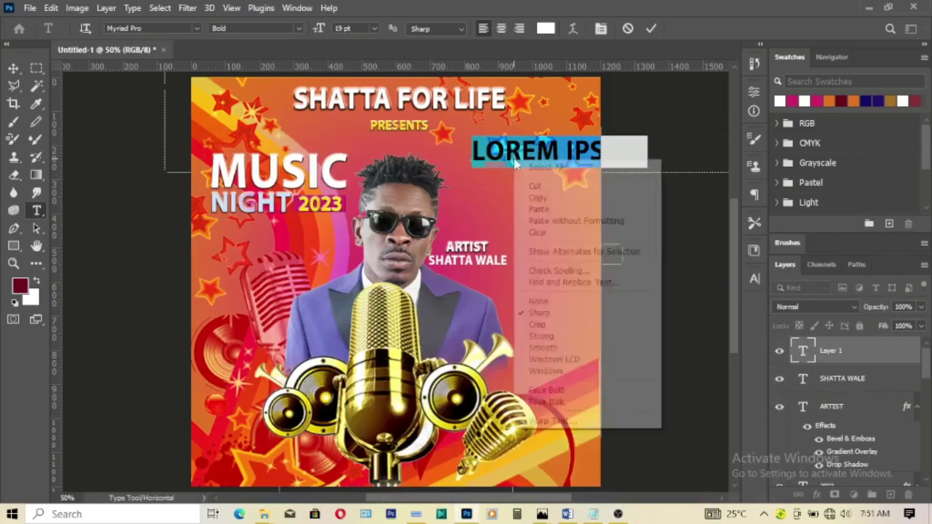
click(539, 209)
click(650, 29)
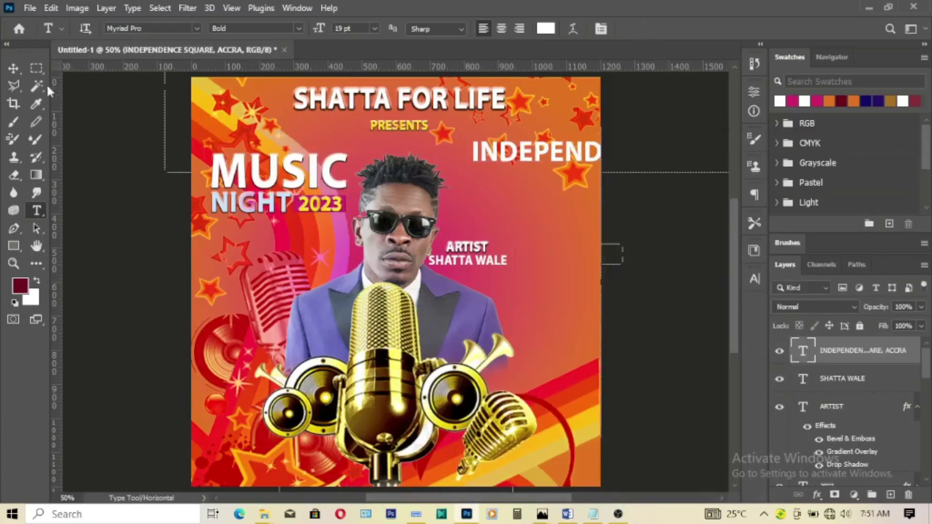
Scale the venue text down and place it near the flyer's top right.
click(13, 68)
mouse_move(581, 151)
mouse_down()
mouse_move(575, 162)
mouse_move(529, 162)
mouse_move(522, 152)
mouse_up()
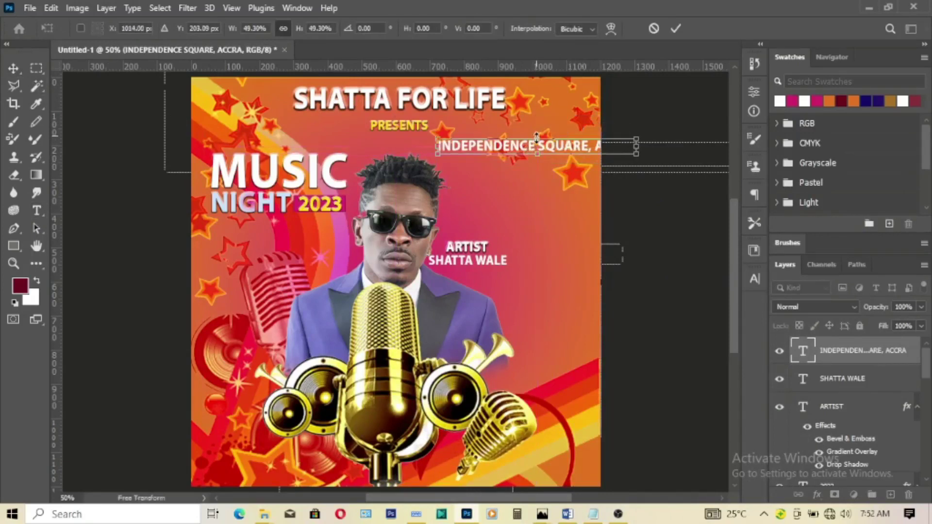
drag(634, 143, 572, 143)
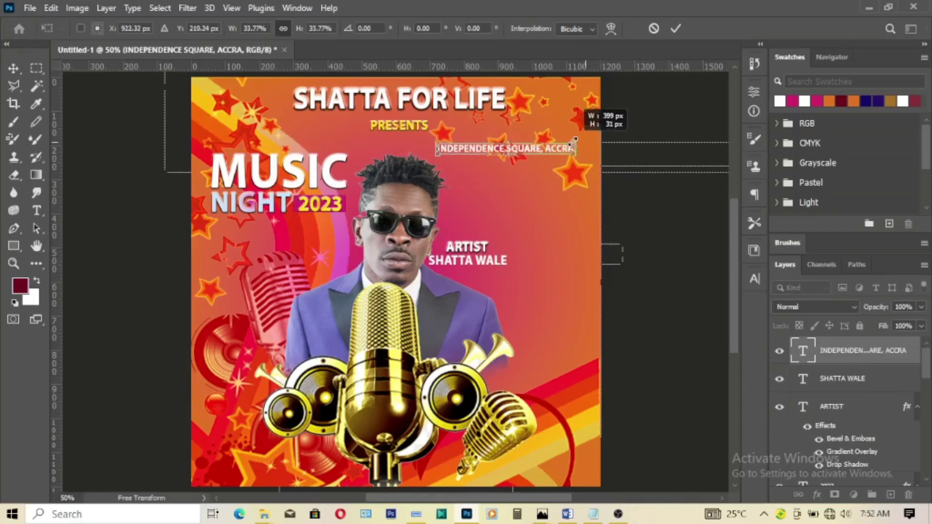
drag(518, 152, 538, 186)
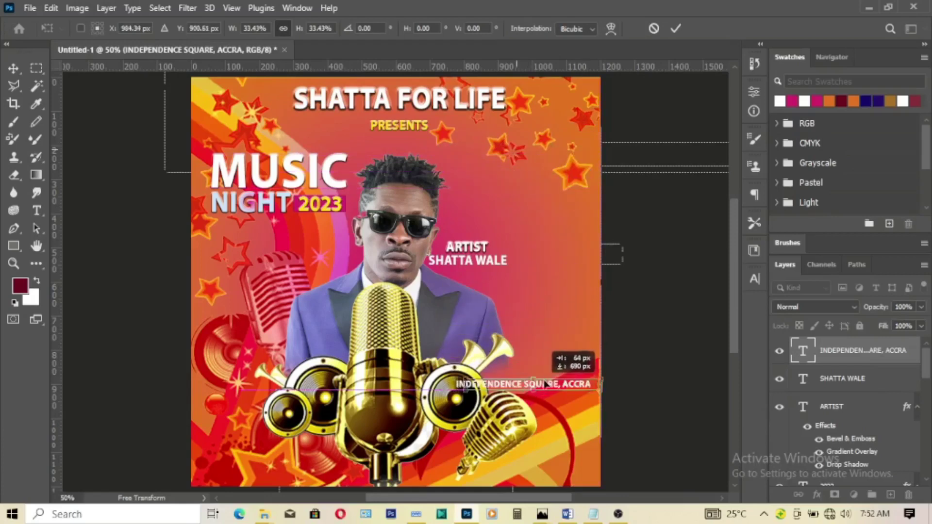
mouse_move(538, 188)
mouse_down()
mouse_move(643, 98)
mouse_move(536, 185)
mouse_up()
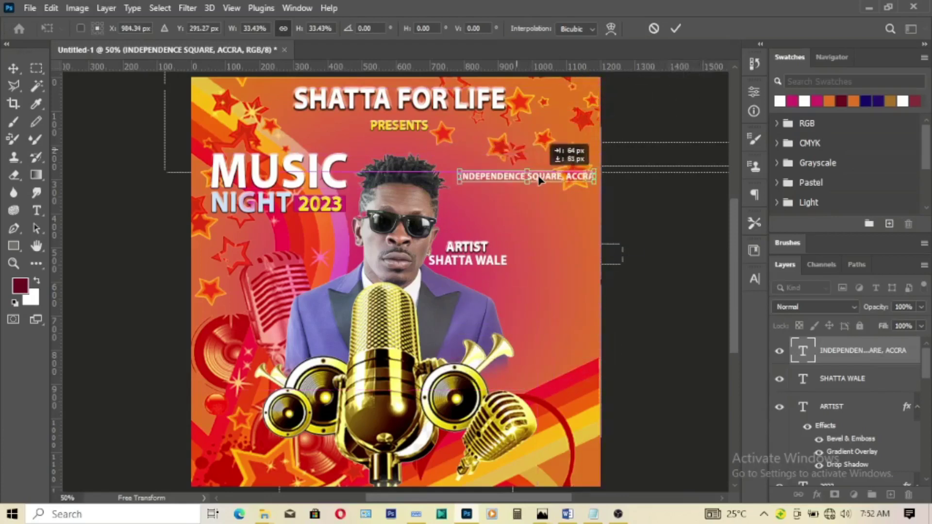
click(678, 29)
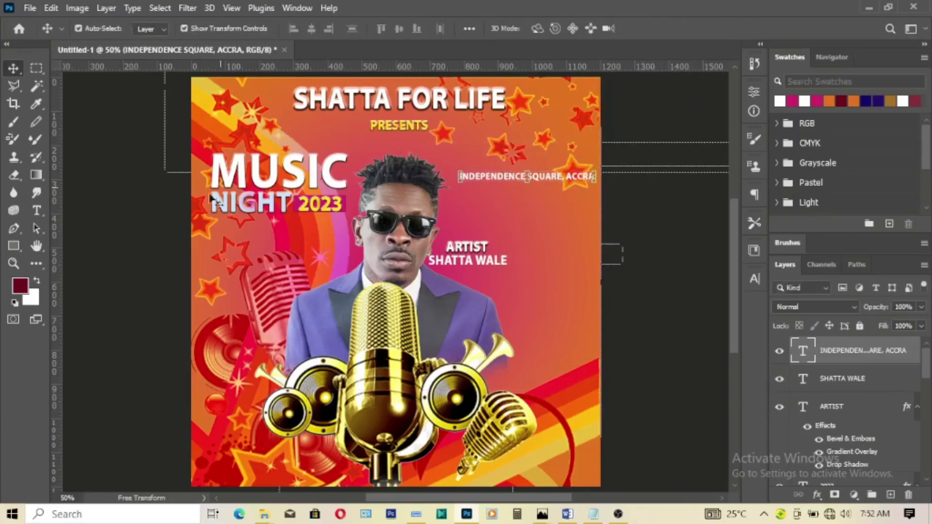
click(13, 249)
Draw a wide white-filled rectangle along the flyer's bottom edge.
drag(165, 444, 637, 370)
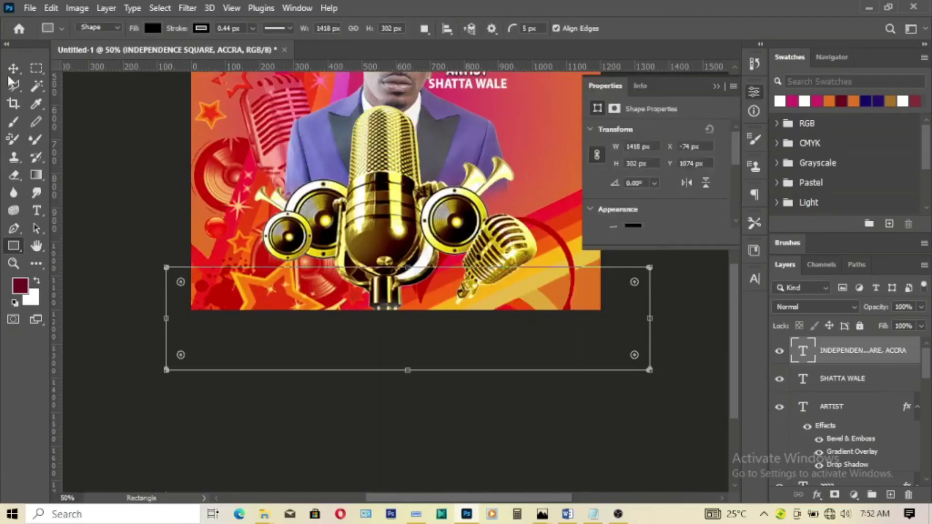
scroll(728, 160, down, 3)
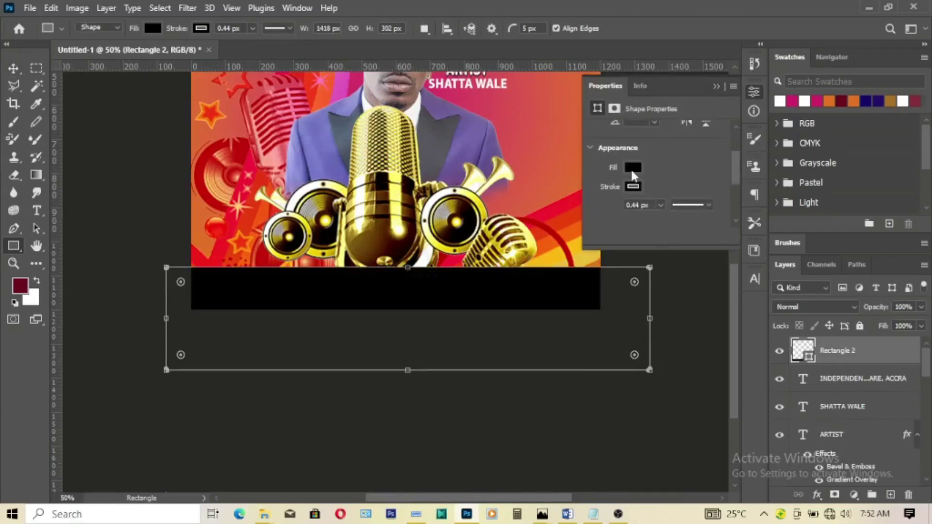
click(633, 168)
click(769, 194)
drag(607, 218, 548, 173)
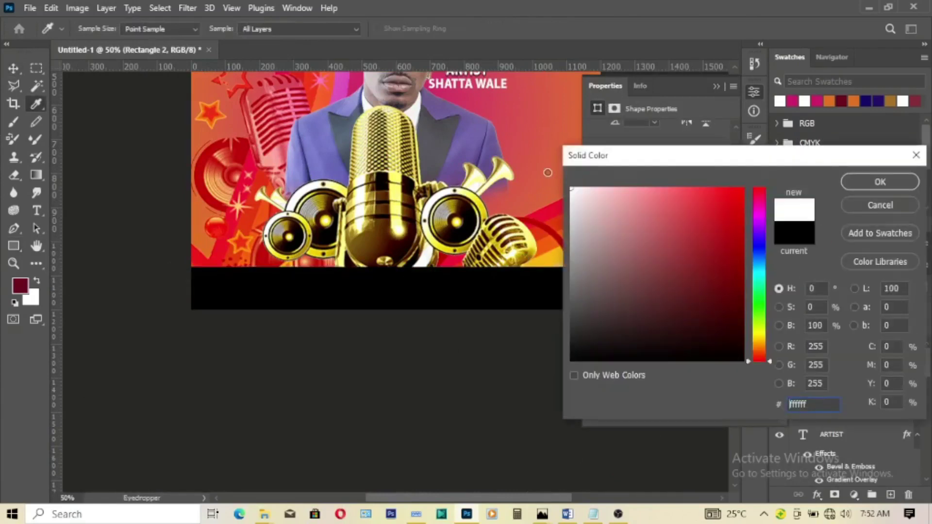
click(858, 187)
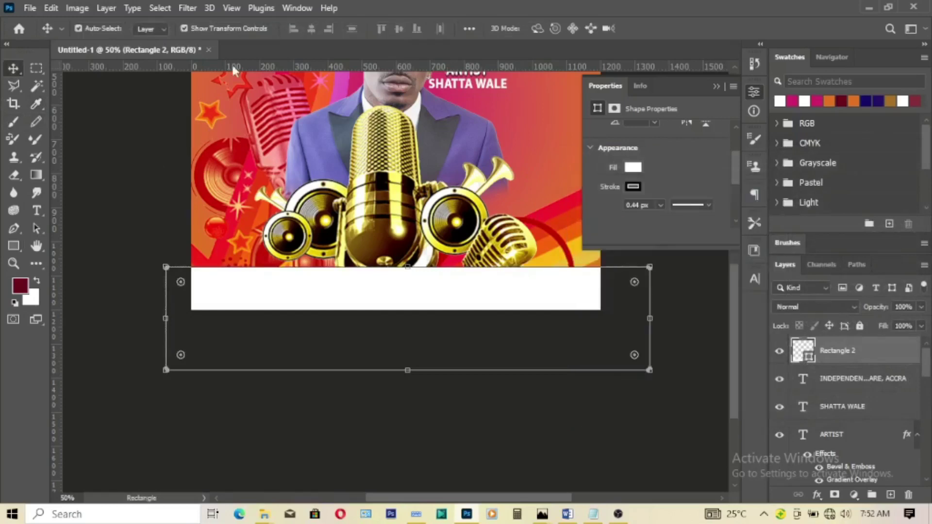
click(716, 88)
drag(331, 294, 329, 306)
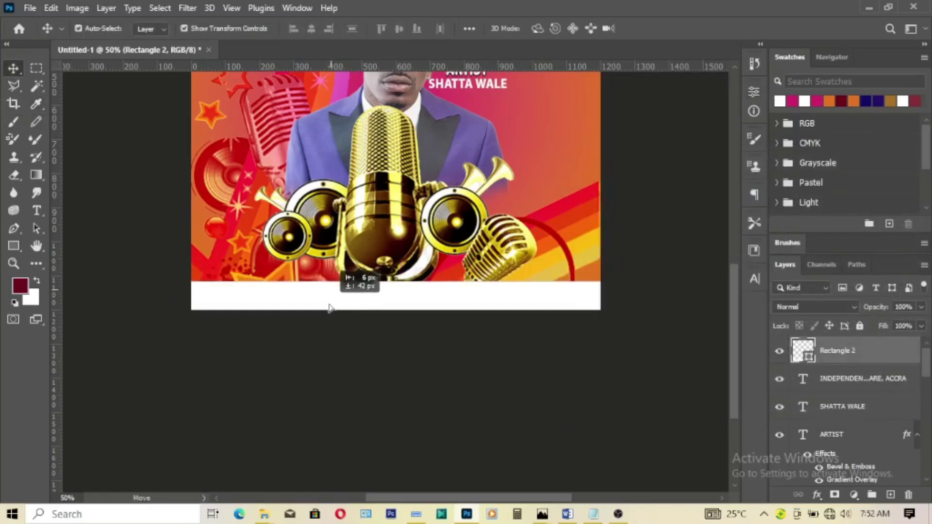
Move the venue text onto the white bar and stack its layer above it.
scroll(330, 306, up, 1)
scroll(329, 306, up, 2)
scroll(329, 306, up, 1)
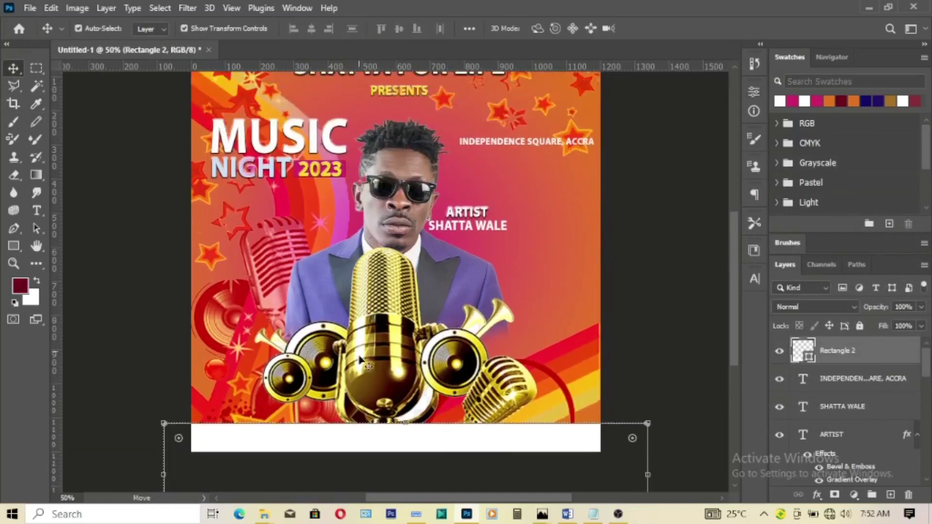
click(656, 316)
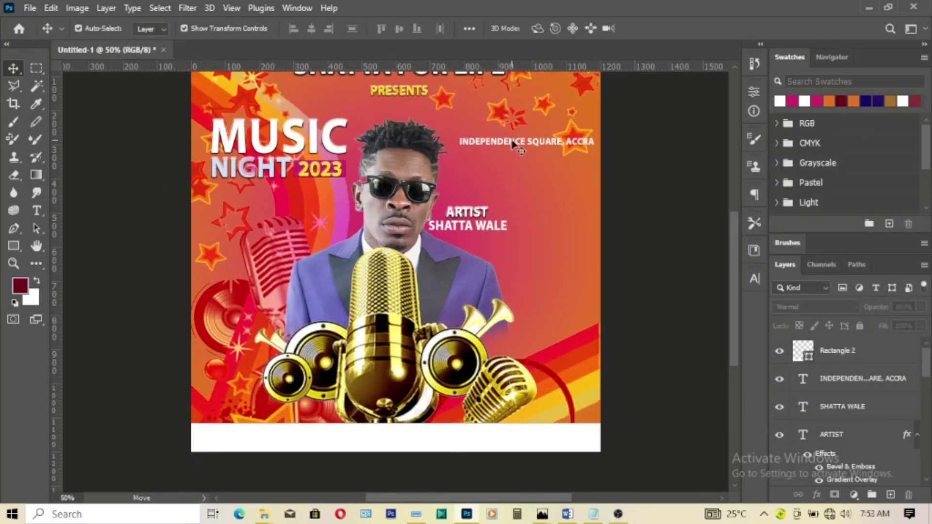
drag(512, 144, 293, 435)
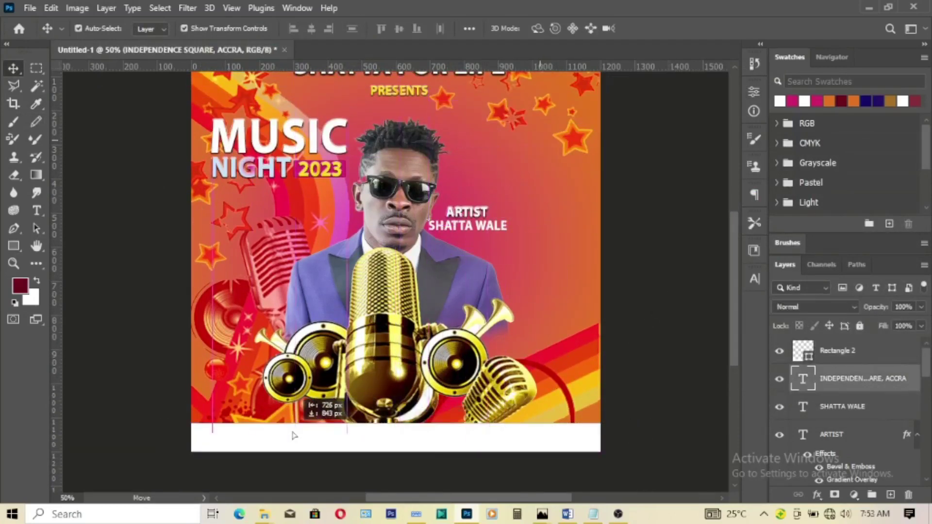
mouse_move(865, 384)
mouse_down()
mouse_move(849, 340)
mouse_move(843, 356)
mouse_up()
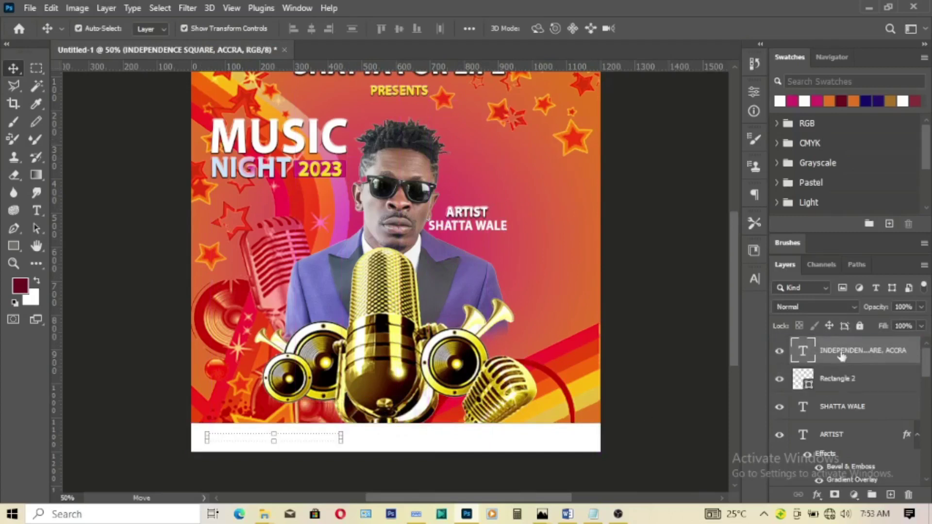
Recolour the venue text dark red, hex 790000.
double_click(812, 356)
click(540, 29)
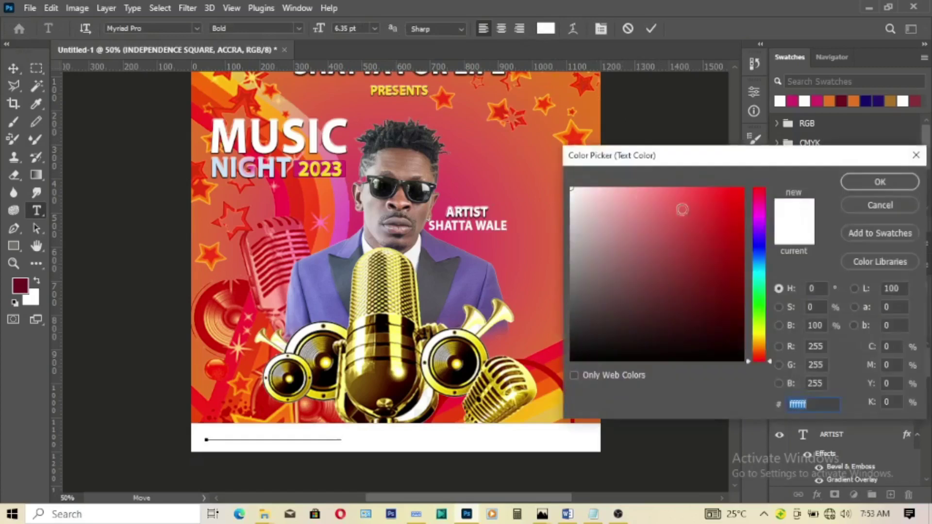
drag(731, 254, 745, 283)
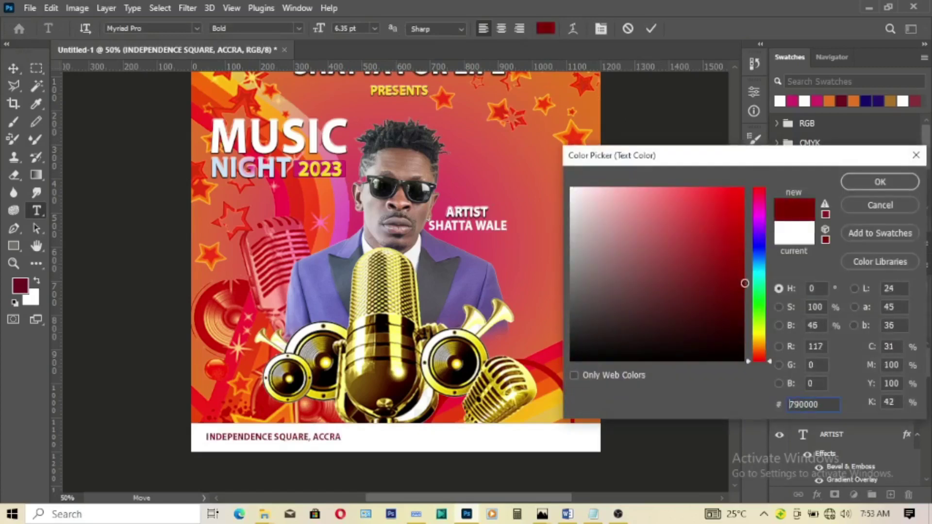
click(874, 181)
click(651, 28)
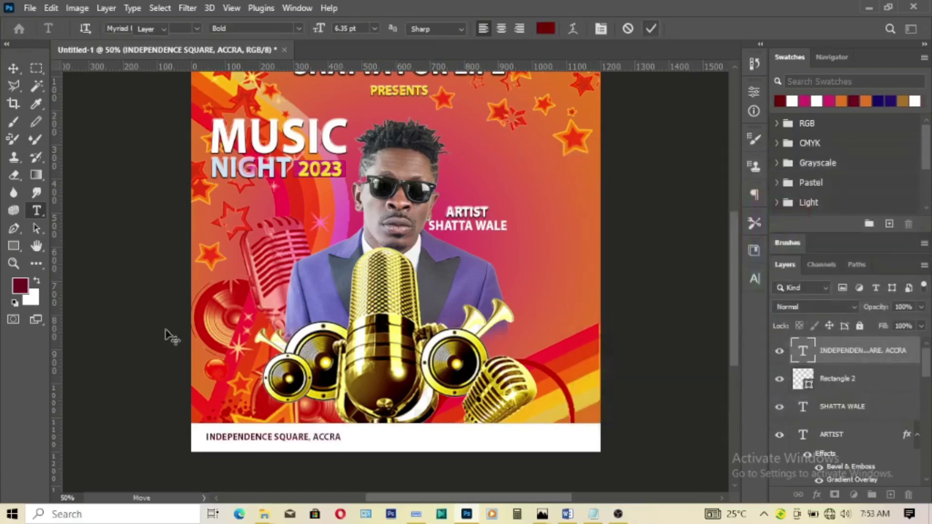
Nudge the venue text slightly down within the white bar.
click(20, 68)
click(299, 443)
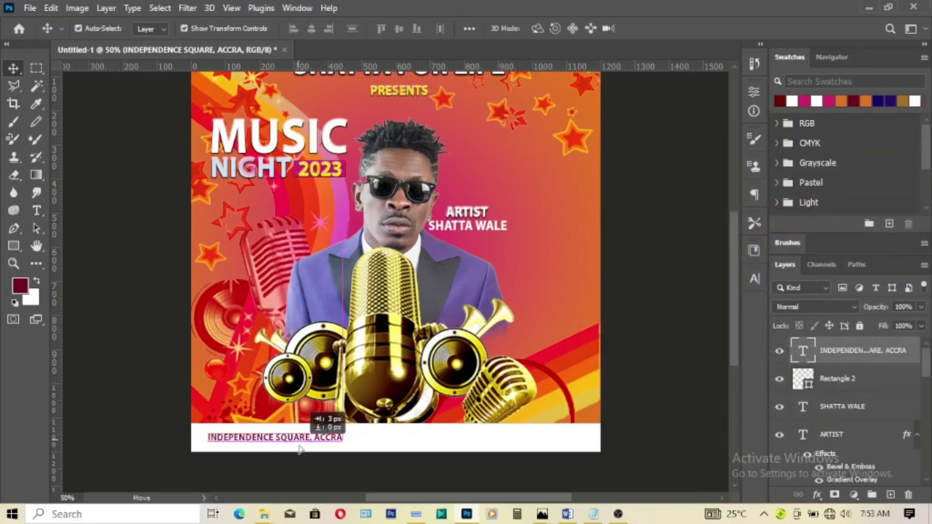
drag(299, 444, 300, 446)
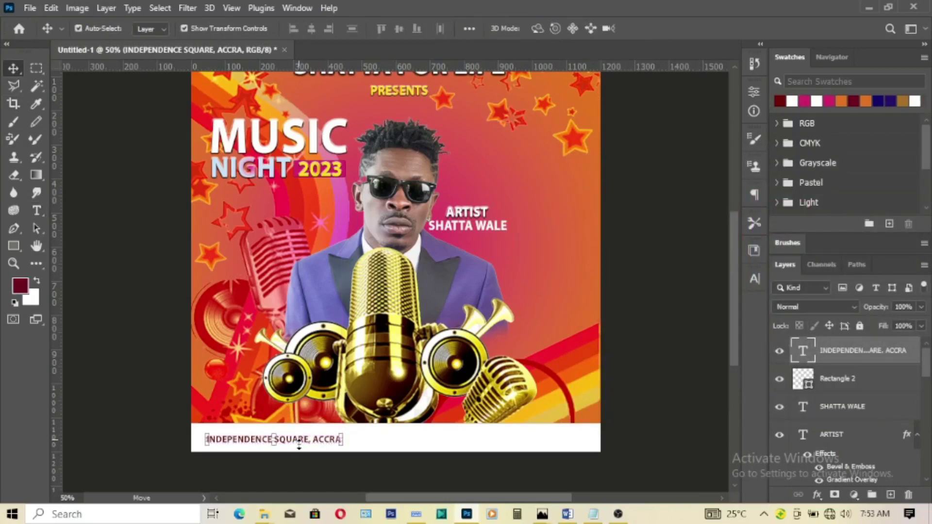
Duplicate the venue text layer and move the copy right along the bar.
right_click(873, 356)
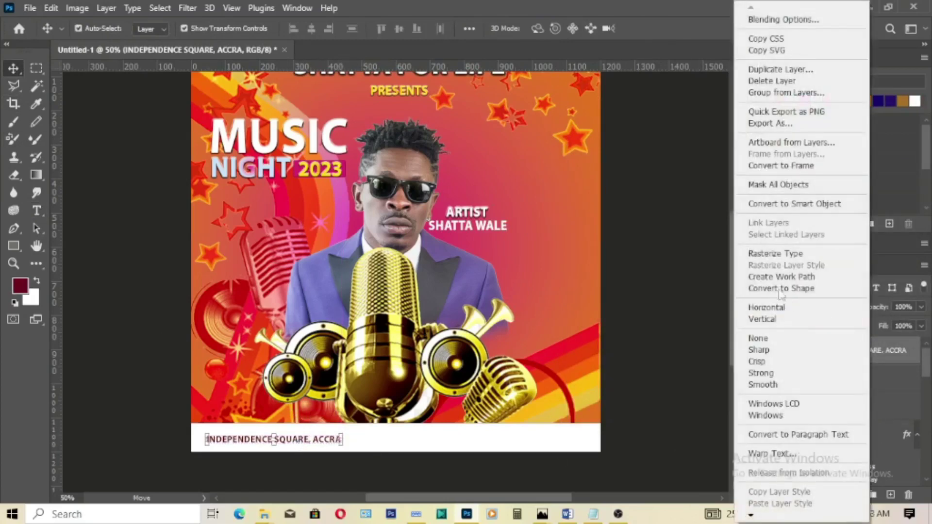
click(797, 69)
click(572, 135)
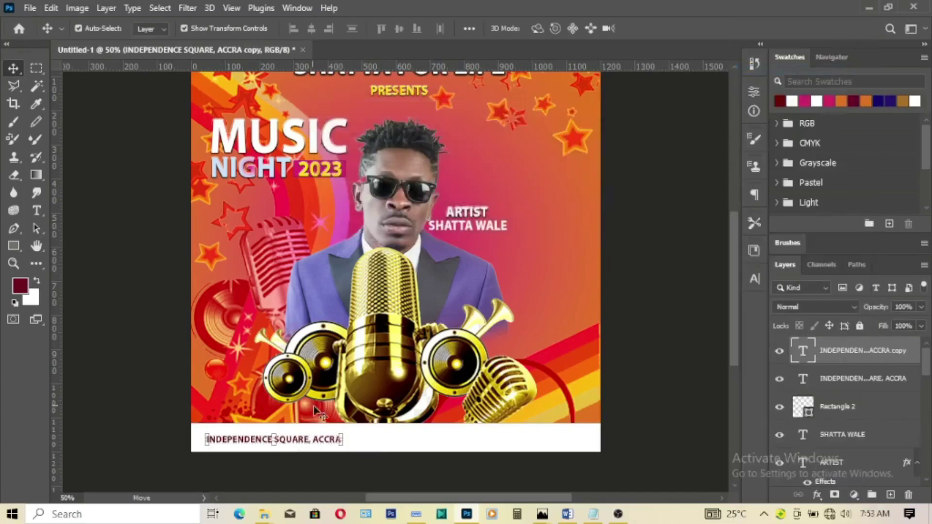
drag(307, 434, 471, 443)
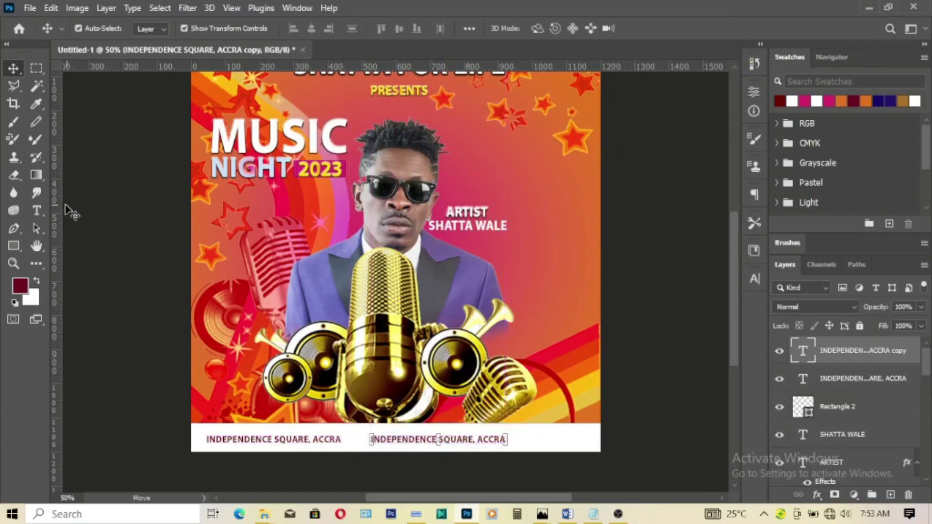
Replace the copied text with '24TH JULY, 2023' copied from the Notepad notes.
click(44, 210)
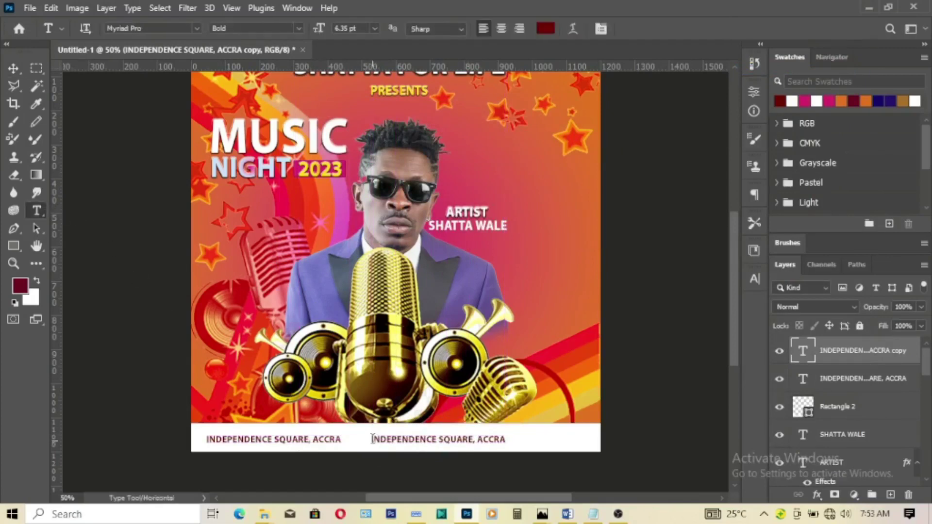
drag(405, 436, 521, 441)
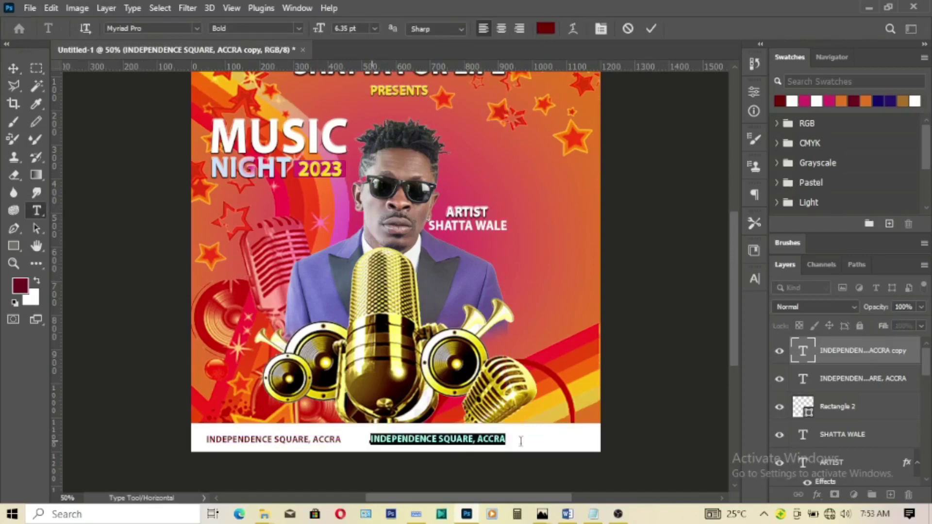
click(592, 515)
drag(235, 373, 295, 373)
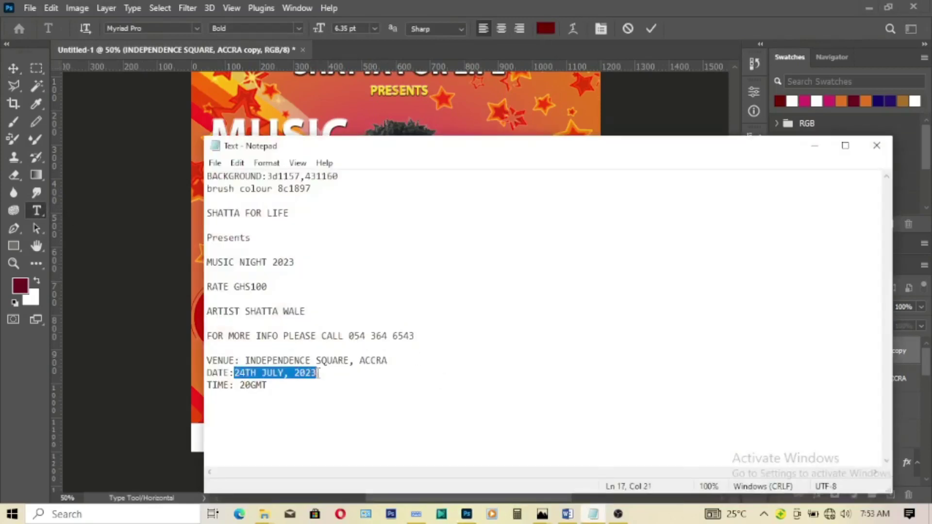
right_click(318, 373)
click(335, 214)
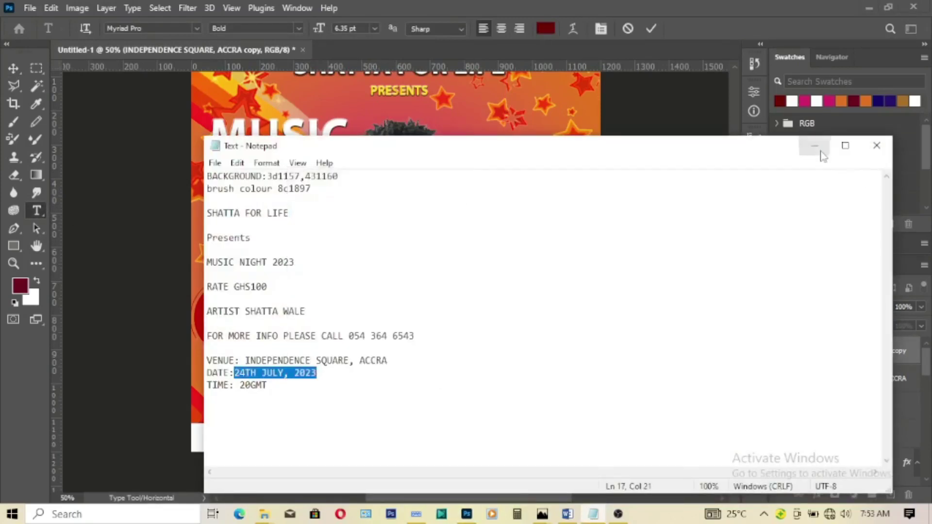
click(822, 154)
right_click(446, 171)
click(481, 221)
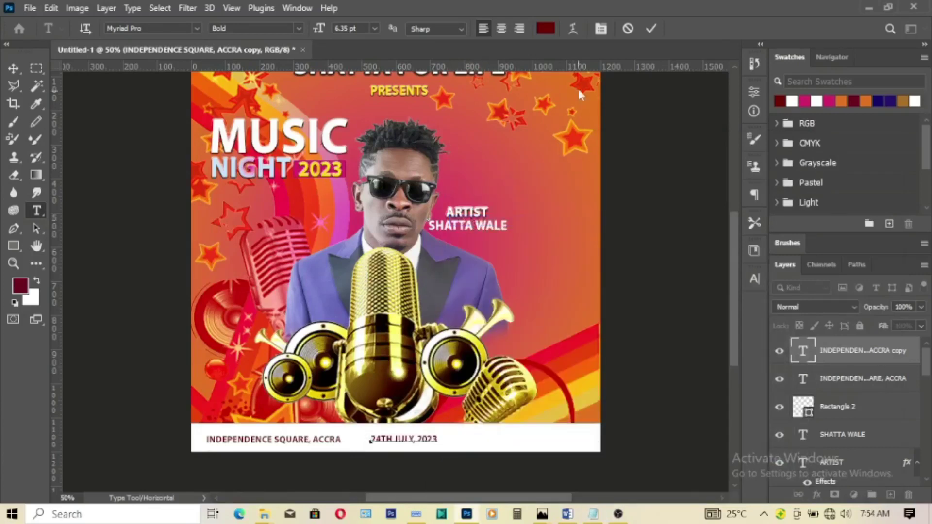
Duplicate the date layer and move the copy further right in the bar.
click(650, 29)
right_click(855, 351)
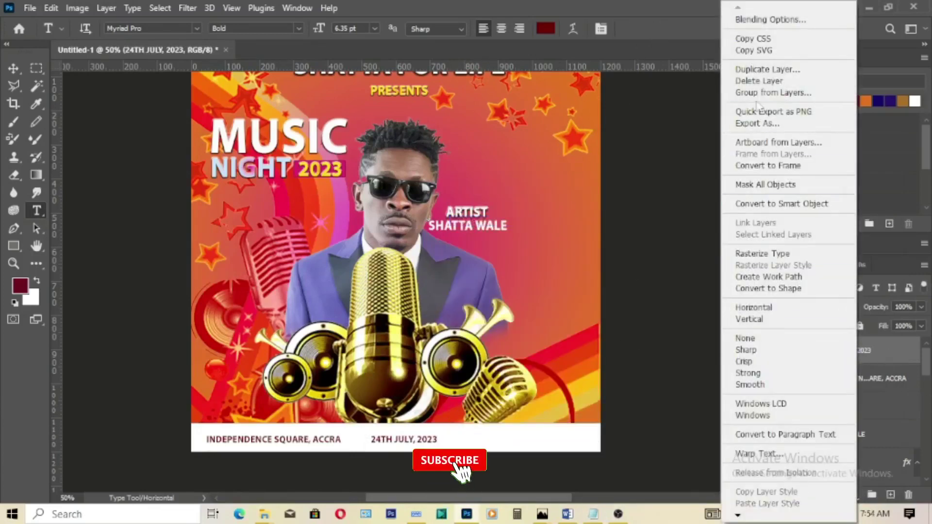
click(758, 69)
key(Return)
click(13, 68)
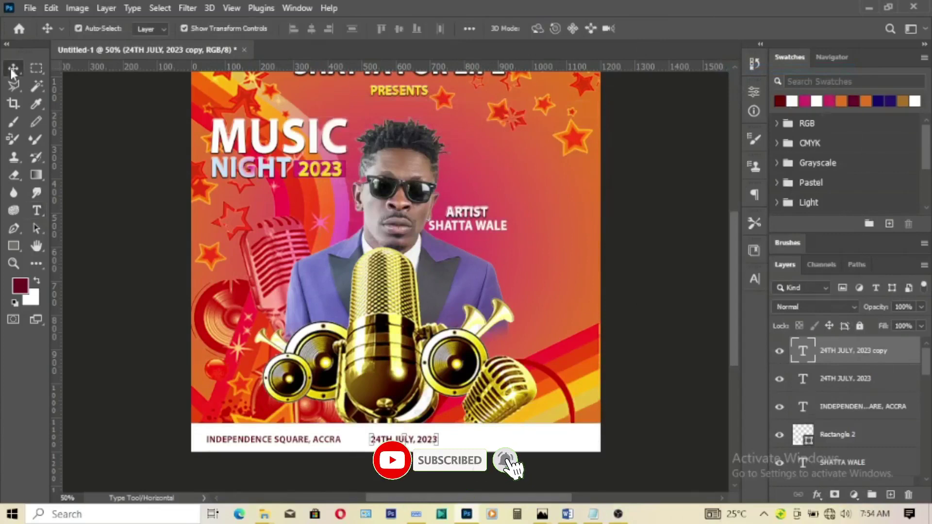
drag(415, 442, 581, 439)
Replace the copied date text with '20GMT' taken from the notes.
click(36, 211)
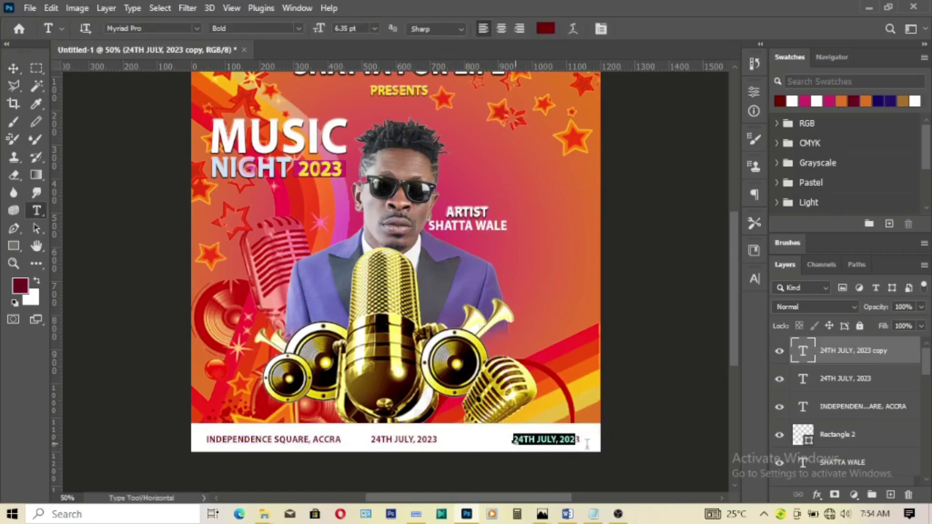
click(594, 514)
double_click(240, 386)
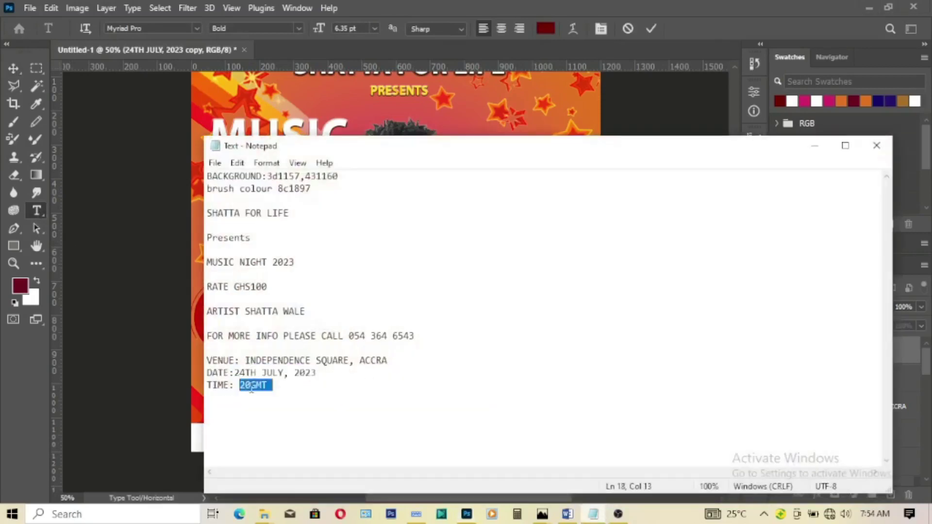
right_click(250, 386)
click(272, 223)
click(815, 146)
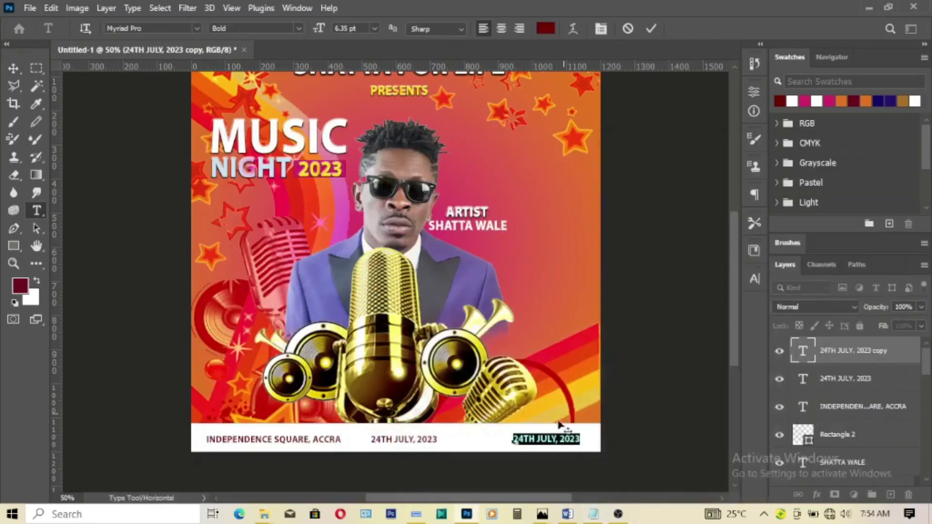
right_click(540, 435)
click(561, 217)
text(20GMT)
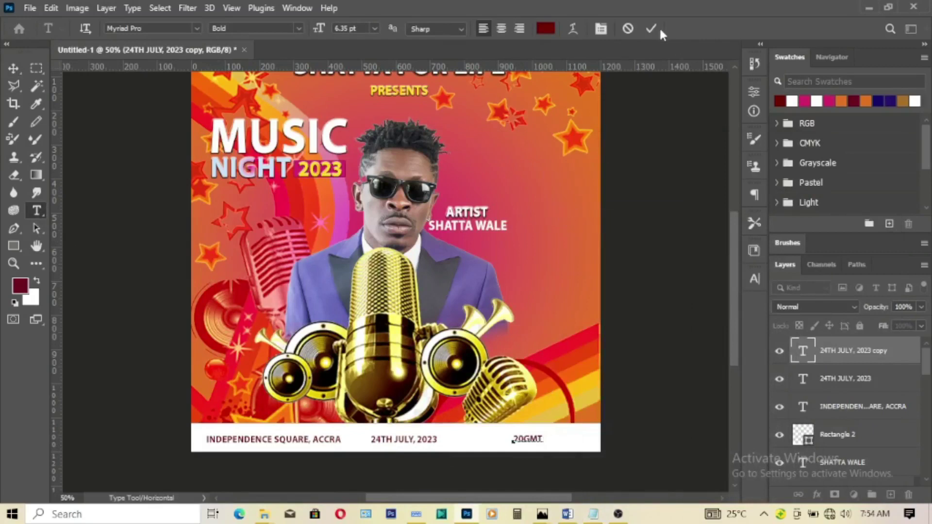
click(651, 28)
Shift the date and venue lines right so all three are evenly spaced.
click(13, 69)
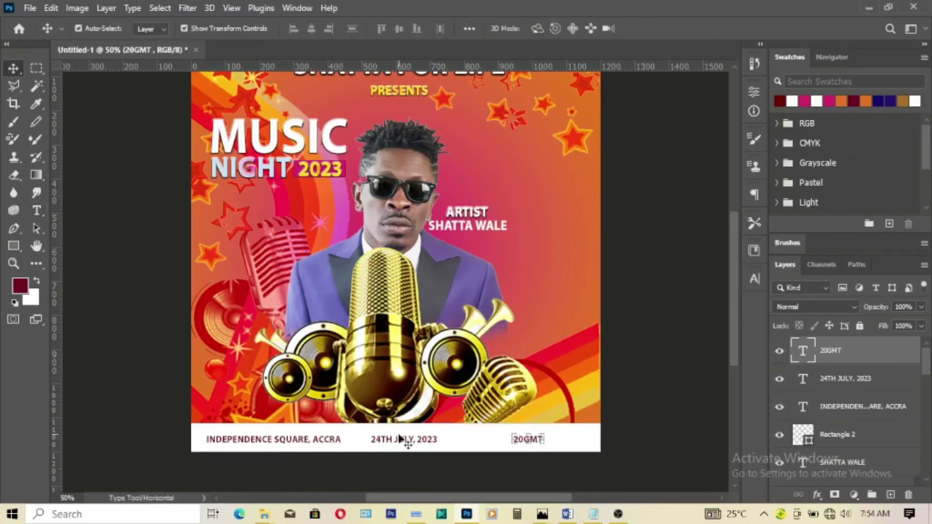
drag(401, 440, 425, 446)
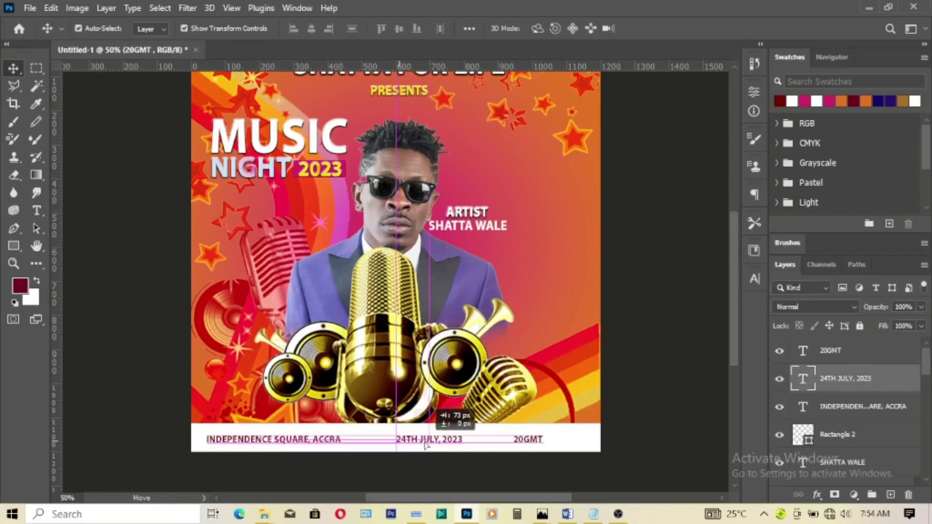
drag(294, 442, 311, 442)
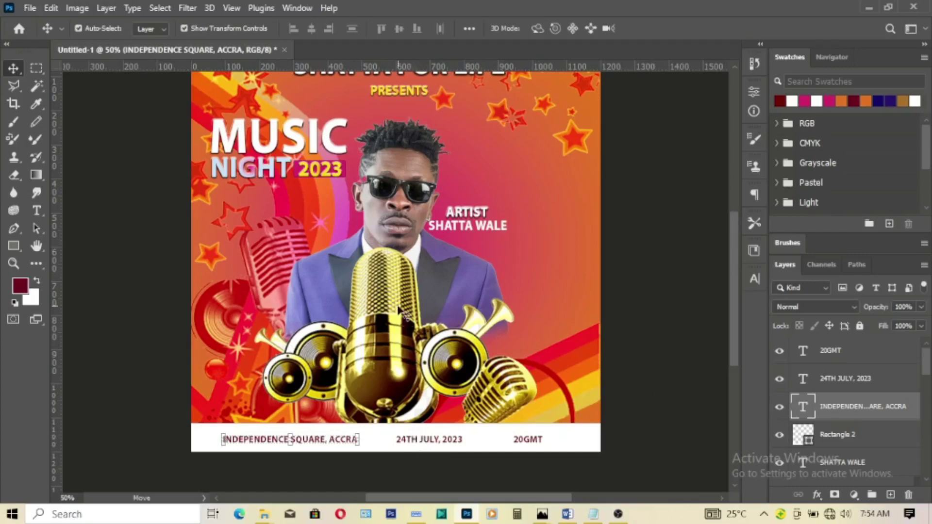
Place linked image location-black-png-10, scaled down just left of the venue text.
click(30, 8)
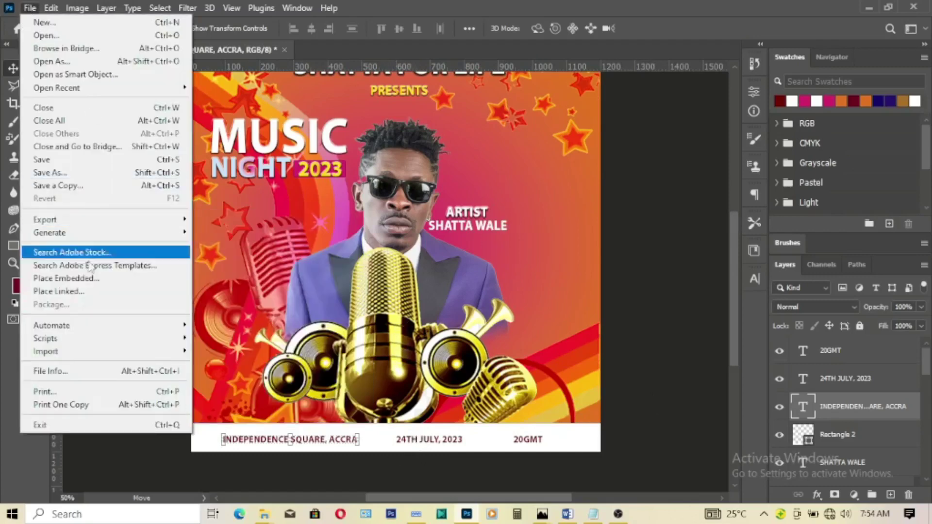
click(53, 299)
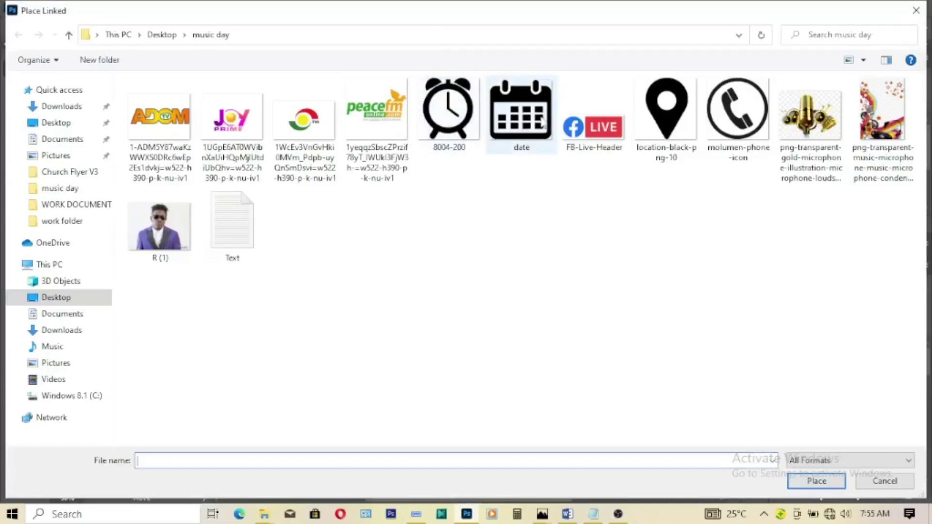
click(666, 114)
click(817, 481)
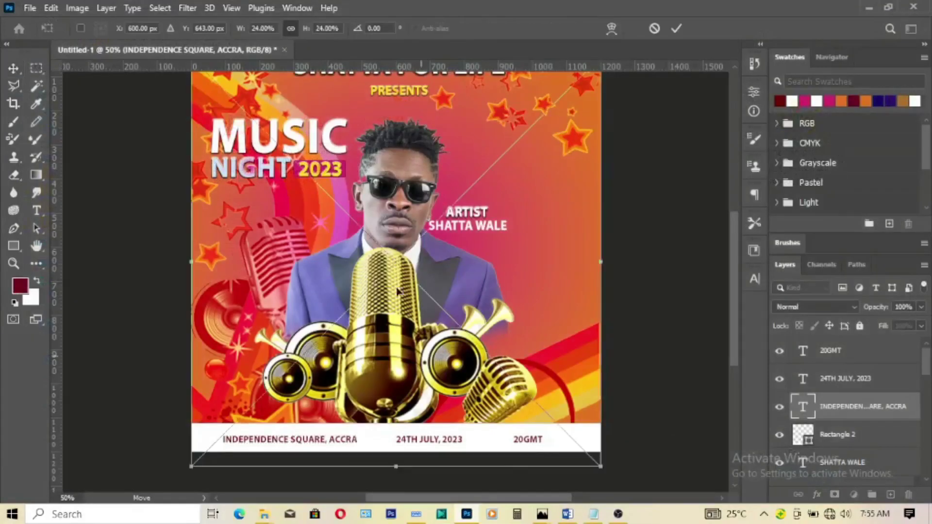
mouse_move(589, 459)
mouse_down()
mouse_move(270, 388)
mouse_move(211, 410)
mouse_move(209, 441)
mouse_up()
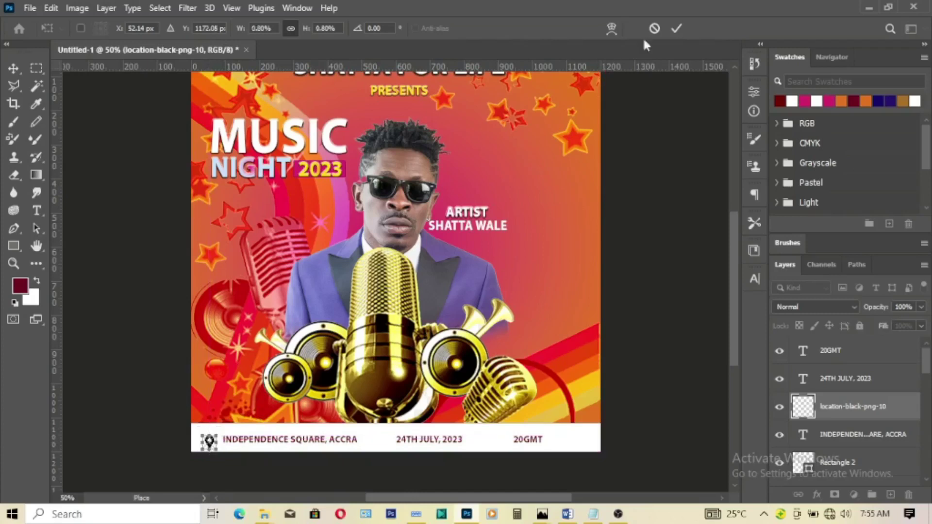
click(676, 28)
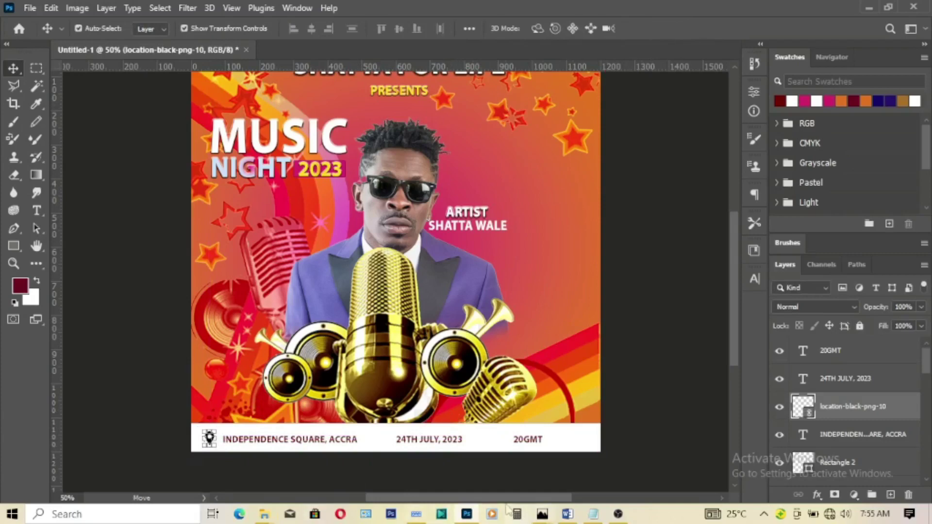
Nudge the location pin slightly right using on-screen arrow keys.
mouse_move(593, 515)
click(427, 515)
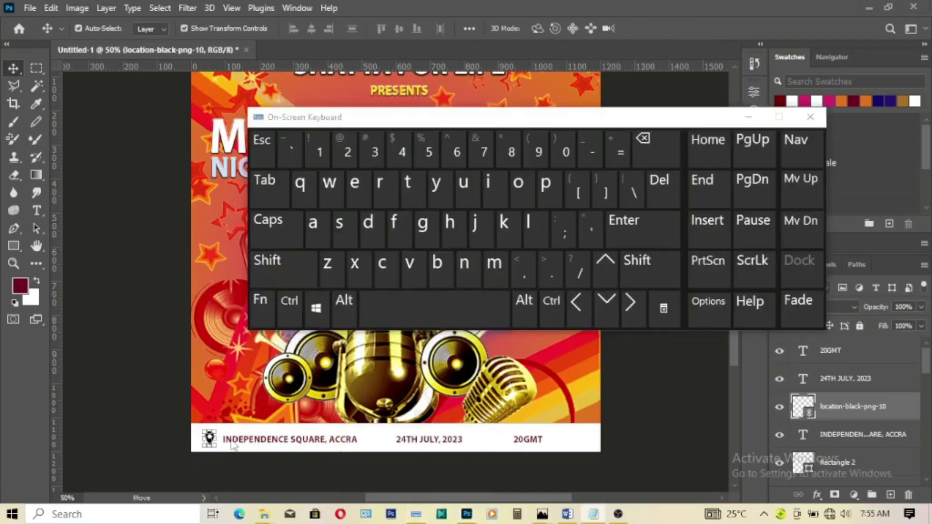
click(636, 303)
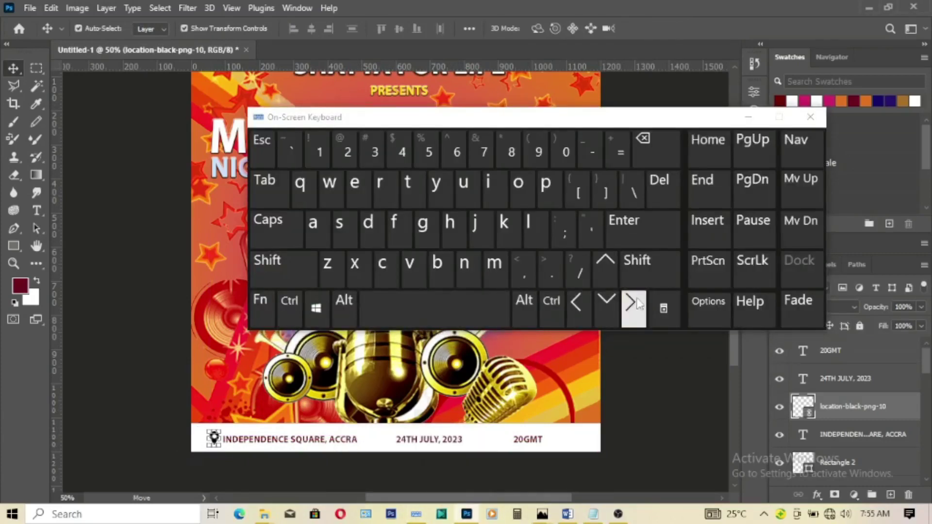
click(632, 303)
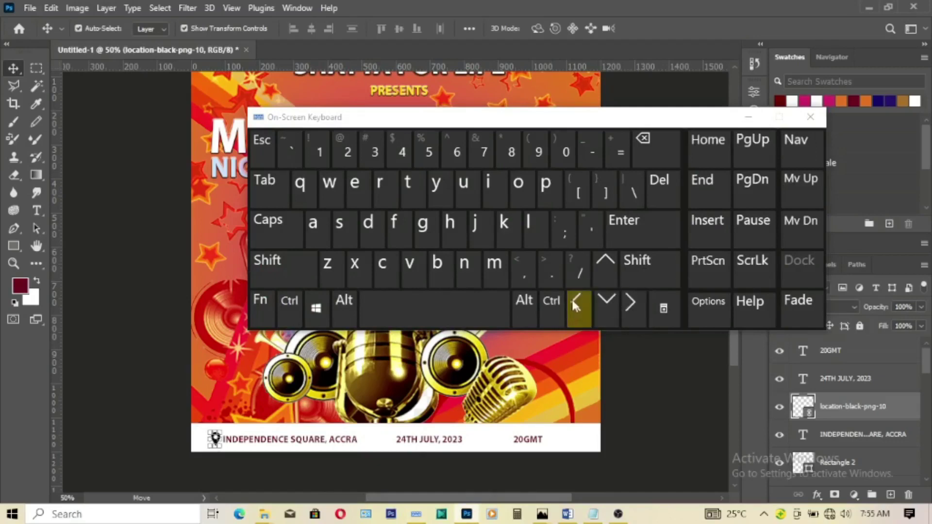
click(749, 117)
Give the location pin a dark red Color Overlay effect.
click(818, 494)
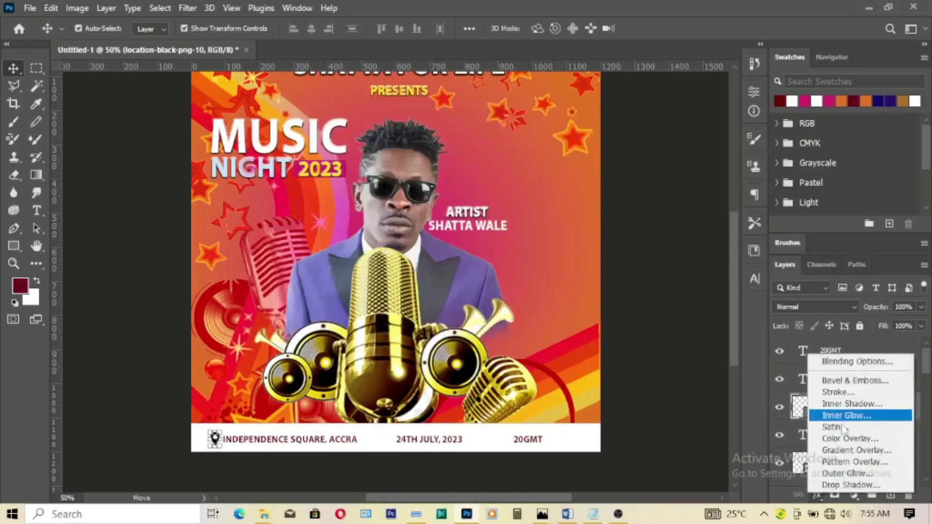
click(843, 439)
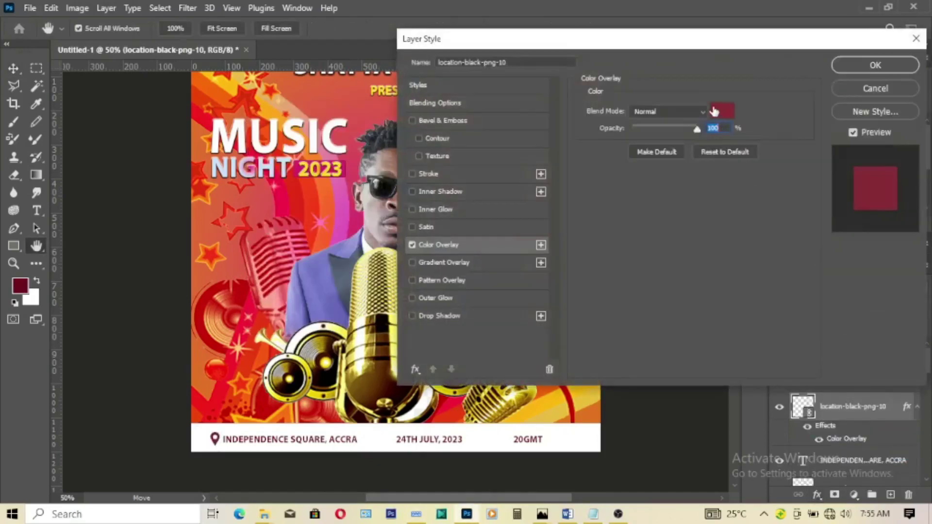
click(876, 66)
click(671, 262)
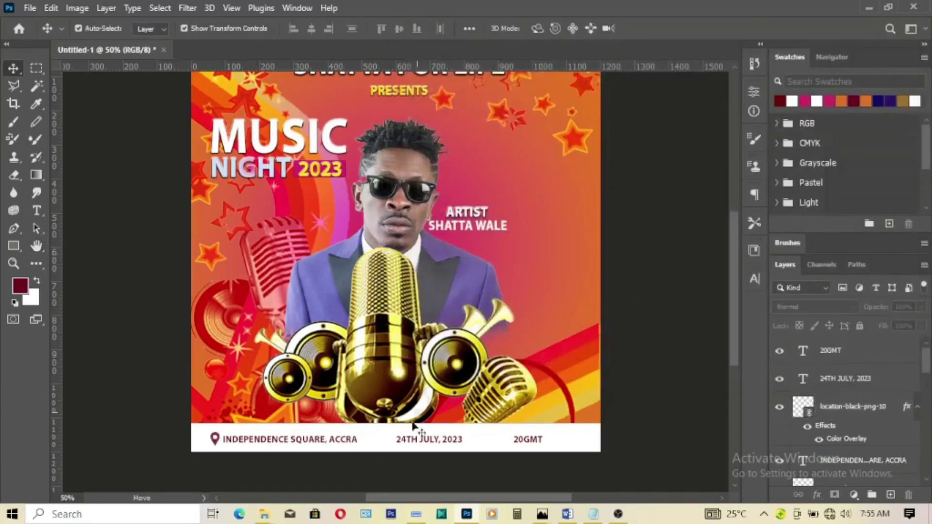
click(29, 8)
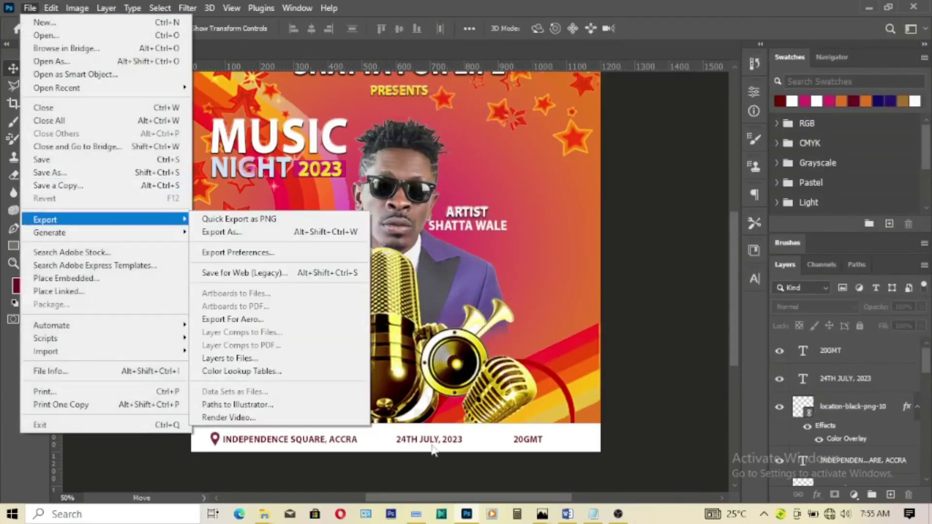
Place the linked 'date' calendar image and shrink it to about 8% near the date text.
click(436, 444)
click(29, 8)
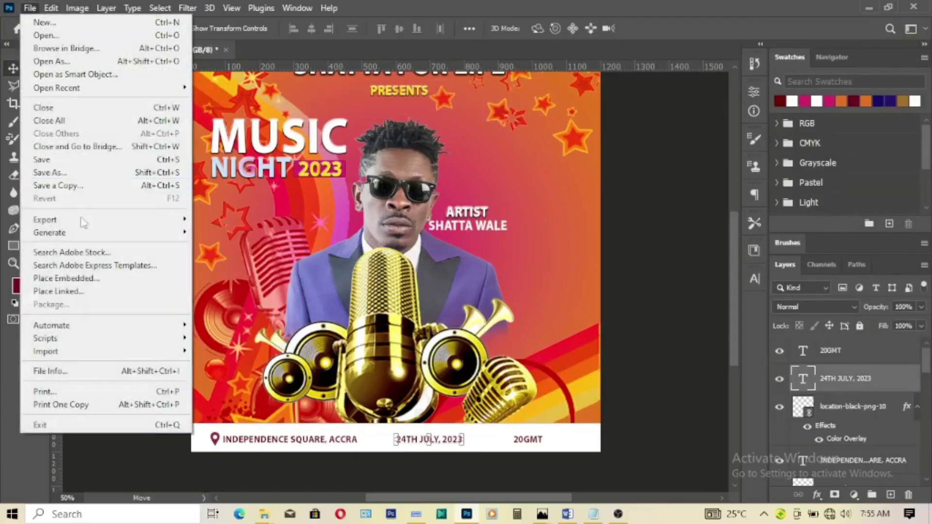
click(84, 292)
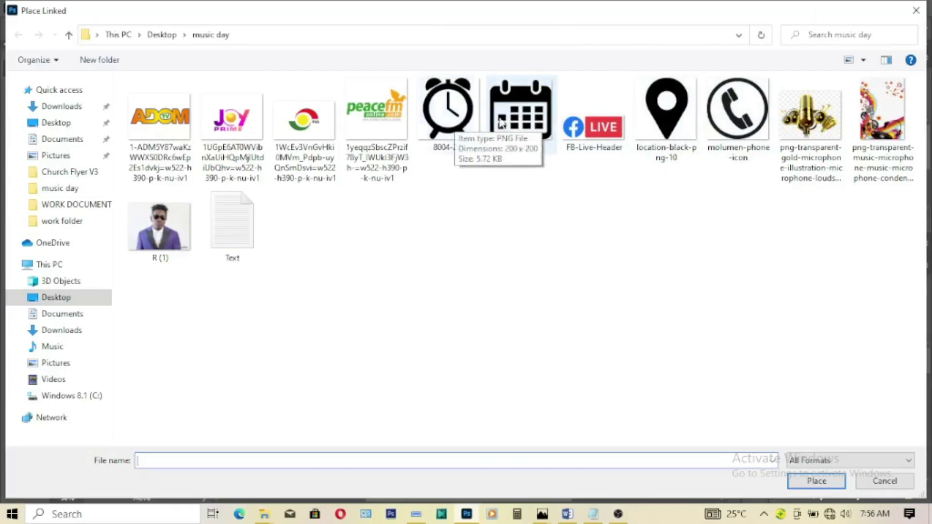
click(519, 125)
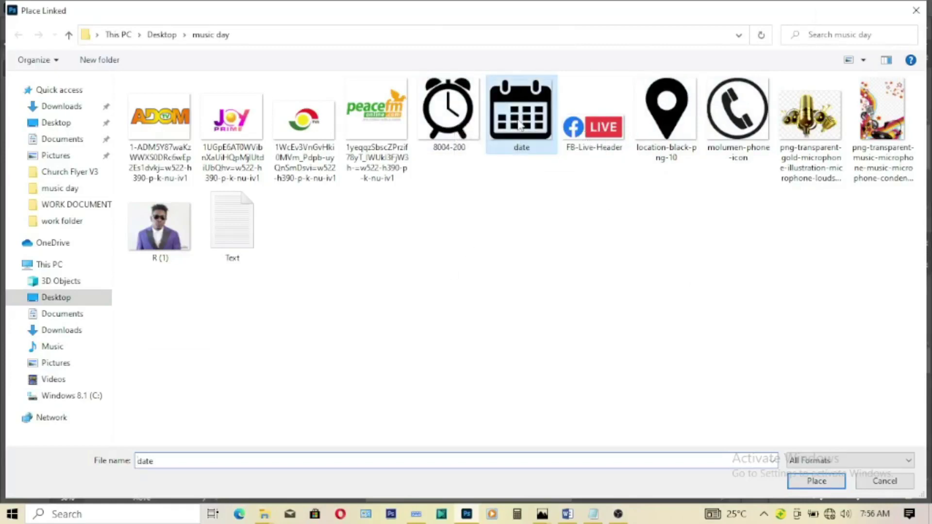
click(817, 481)
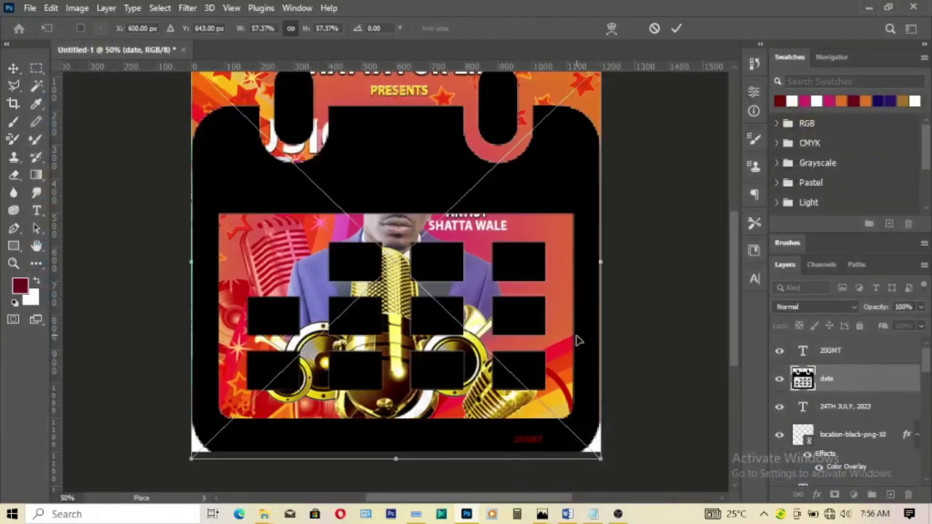
scroll(580, 341, up, 1)
drag(396, 86, 396, 470)
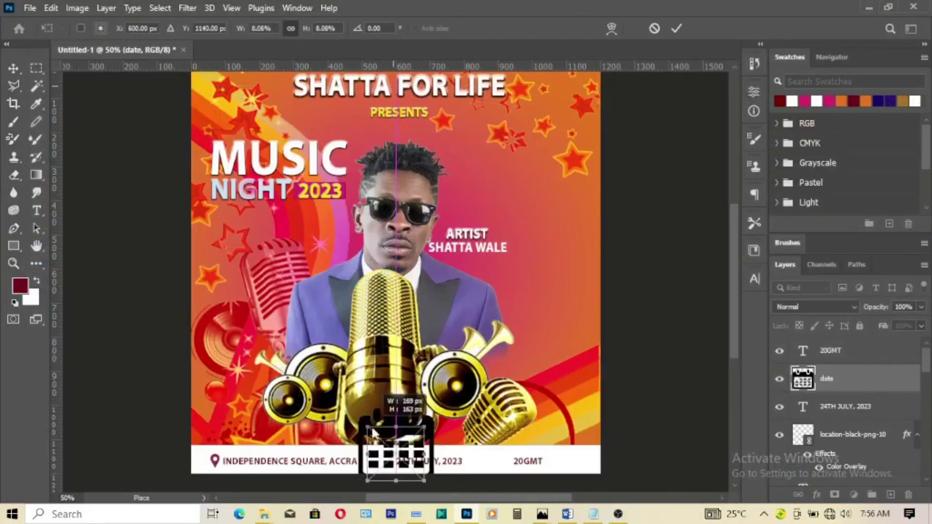
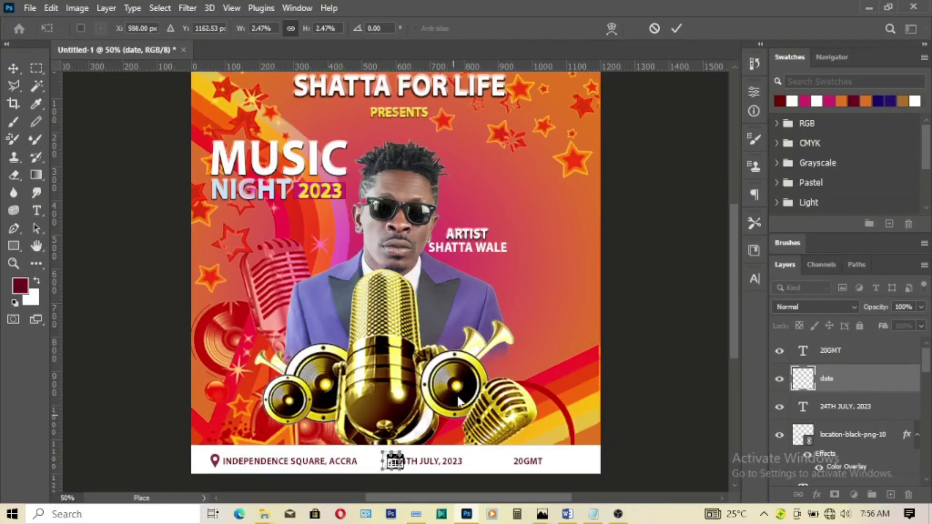
Shrink the calendar icon slightly and nudge it right beside the 24TH JULY, 2023 date.
drag(384, 446, 384, 454)
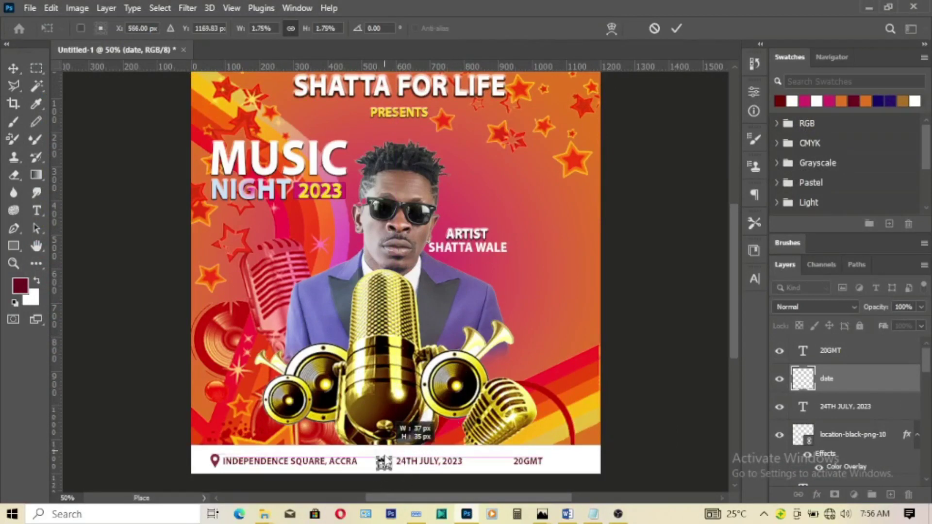
click(677, 29)
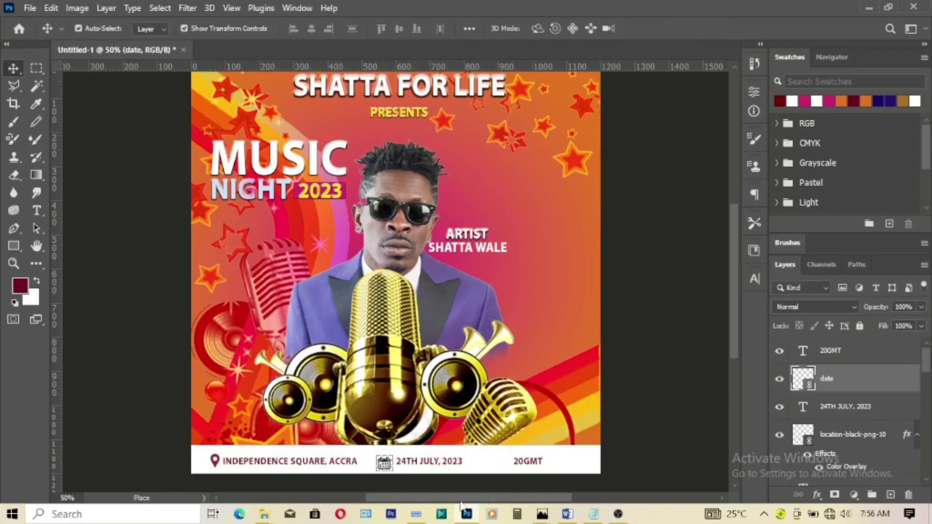
click(417, 515)
click(631, 309)
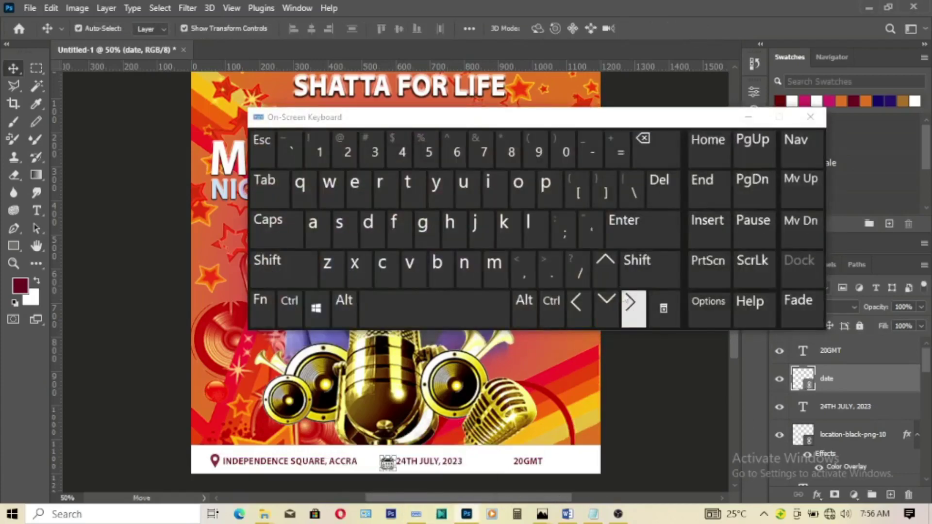
click(630, 309)
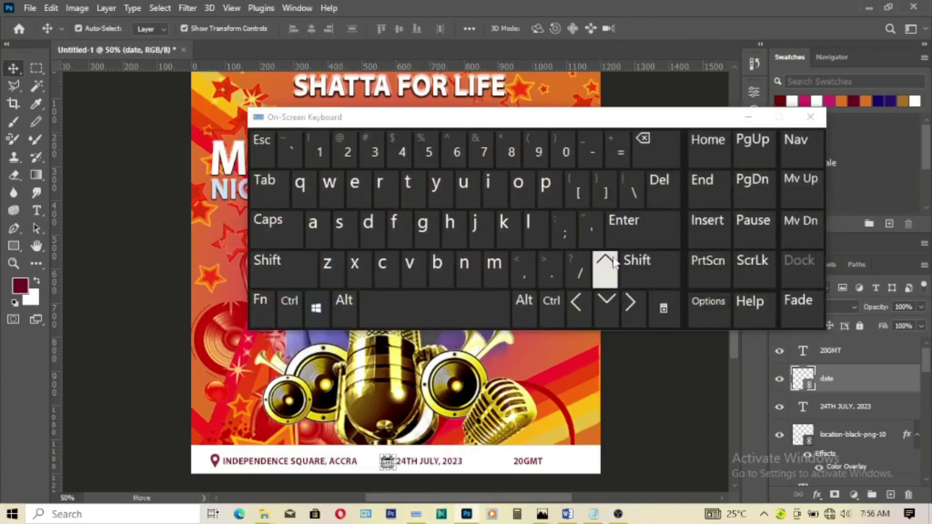
click(630, 302)
click(810, 117)
Tint the calendar icon dark red with a Color Overlay.
click(817, 495)
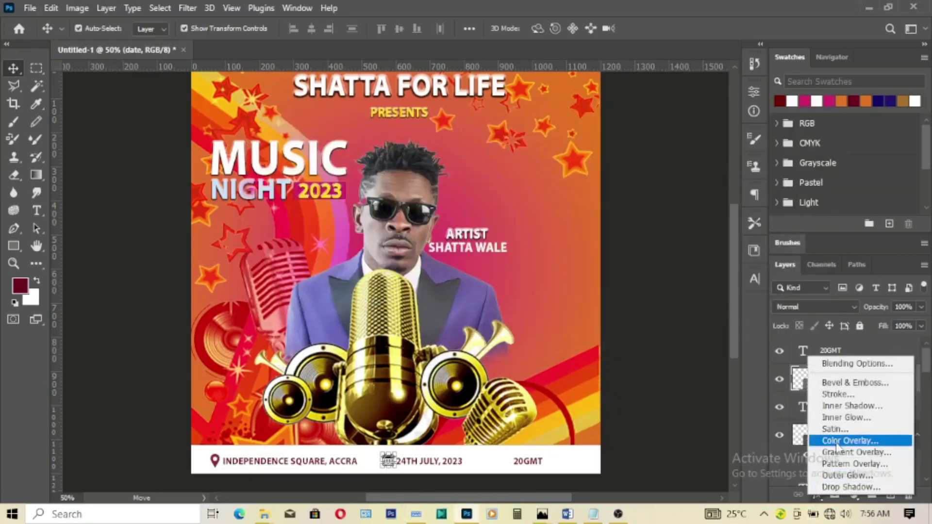
click(835, 435)
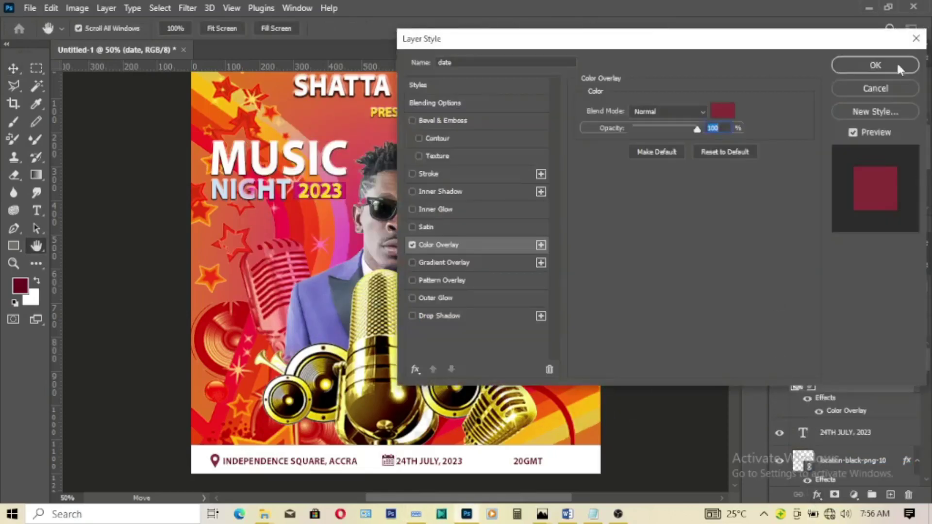
click(897, 62)
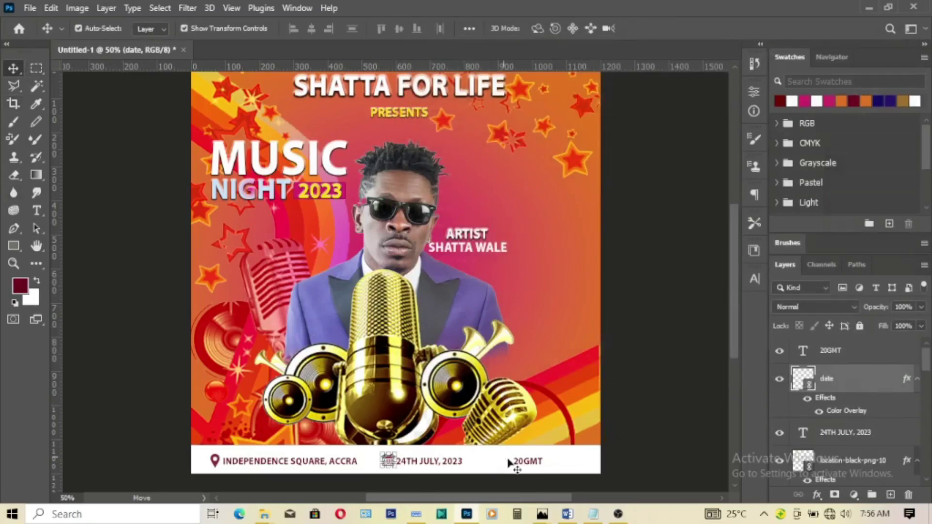
click(535, 465)
Place the 8004-200 clock image as a linked file on the flyer.
click(29, 7)
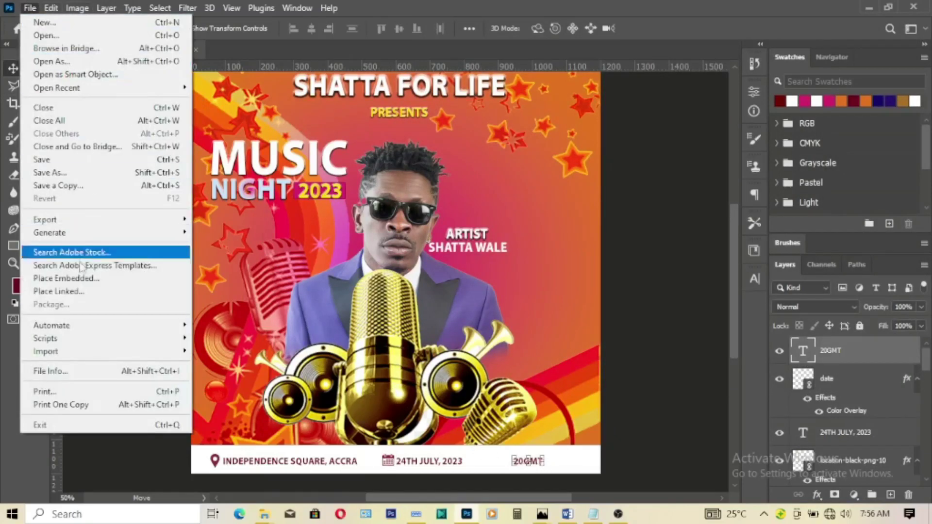
click(80, 293)
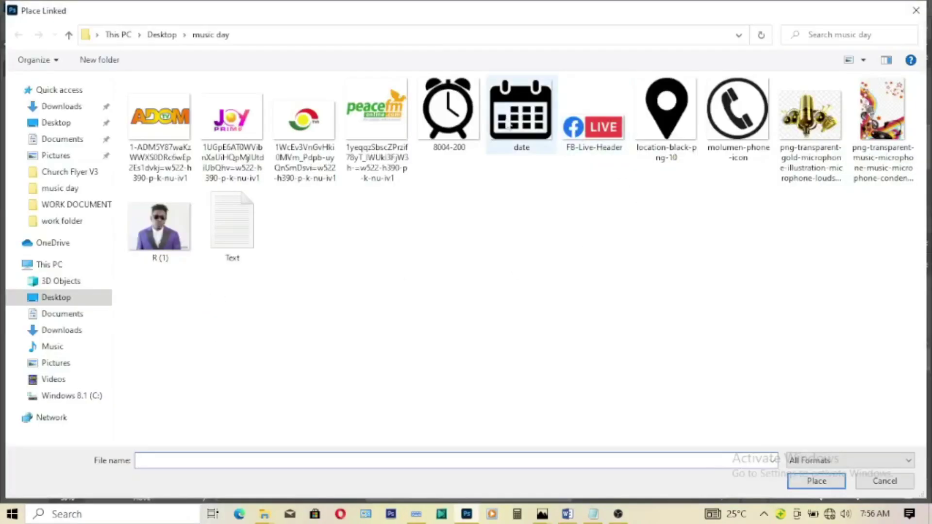
click(456, 119)
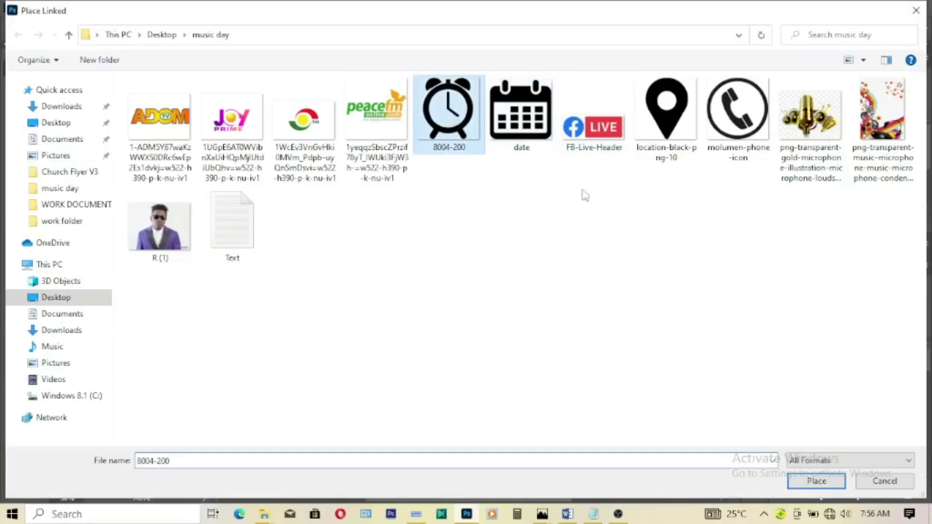
click(817, 481)
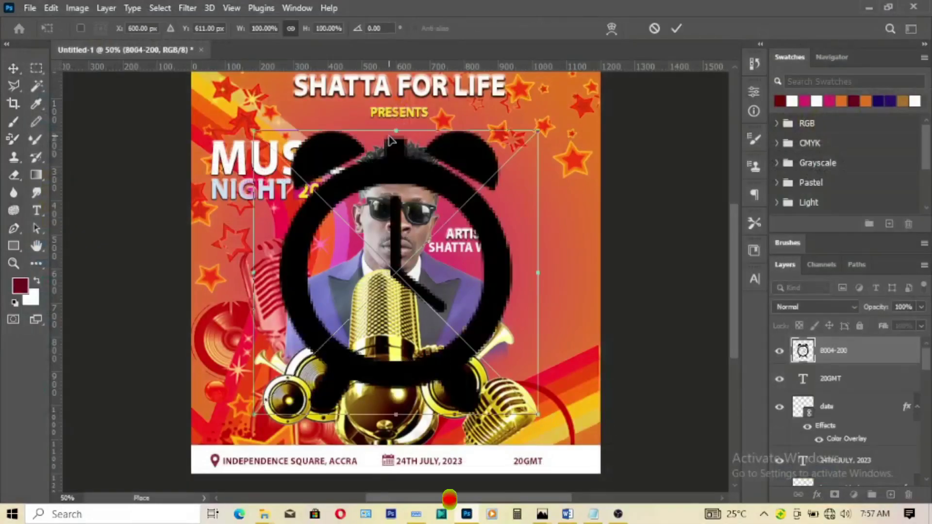
Scale the clock down to a small icon and set it beside the 20GMT text.
drag(538, 414, 448, 364)
drag(395, 311, 489, 435)
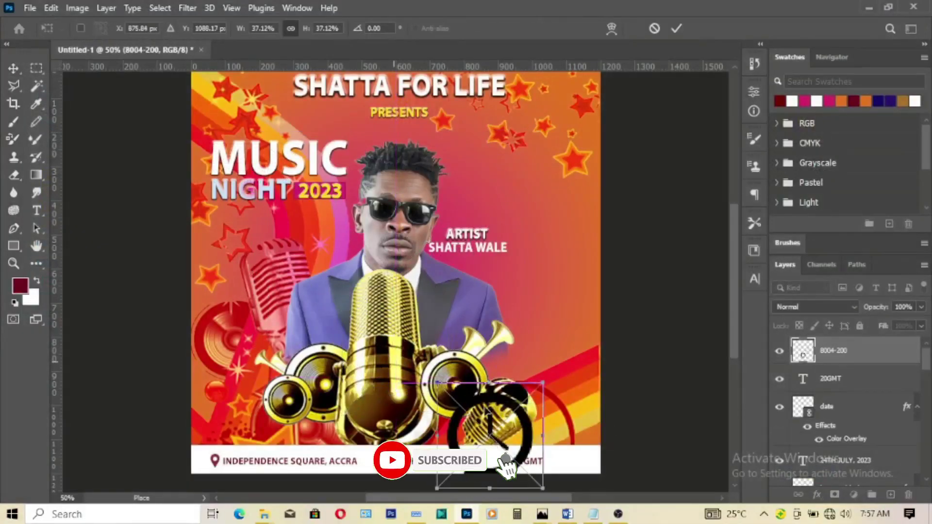
mouse_move(490, 384)
mouse_down()
mouse_move(489, 474)
mouse_move(500, 466)
mouse_up()
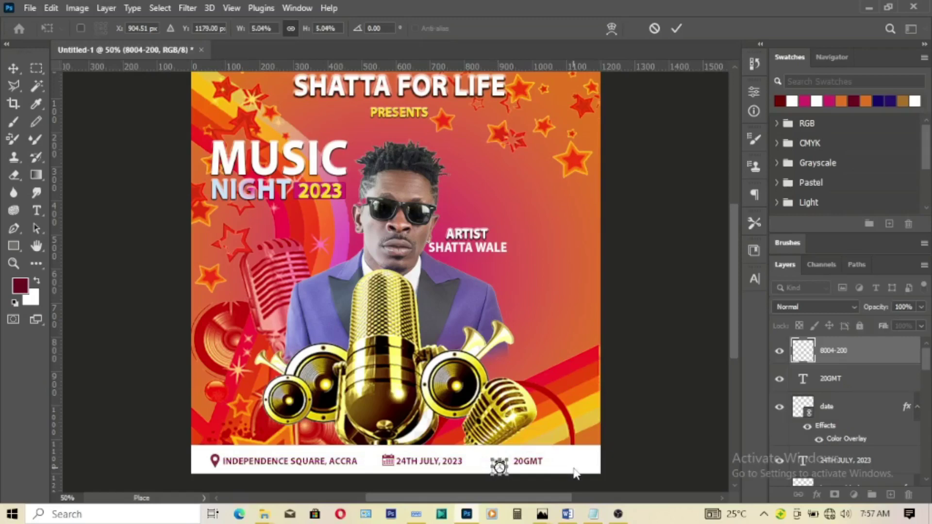
key(Up)
key(Up)
key(Up)
click(680, 32)
click(426, 514)
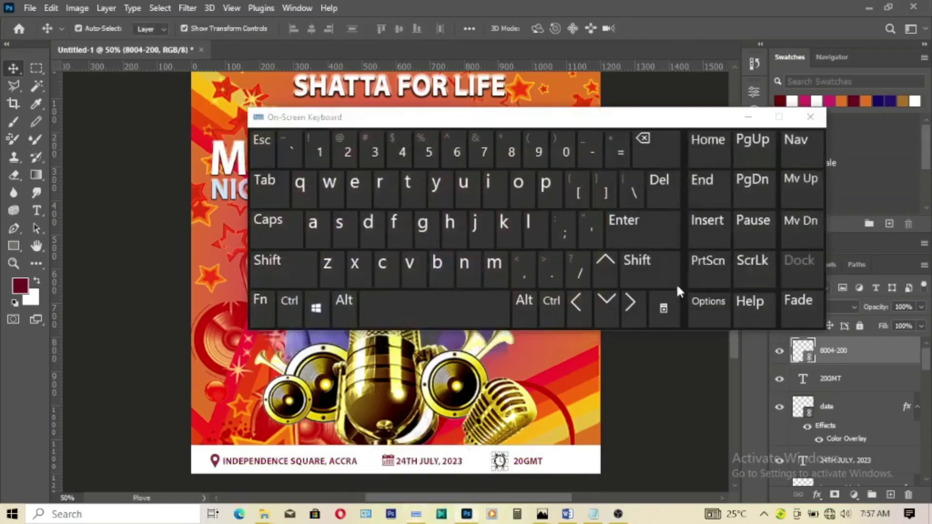
click(630, 306)
click(630, 306)
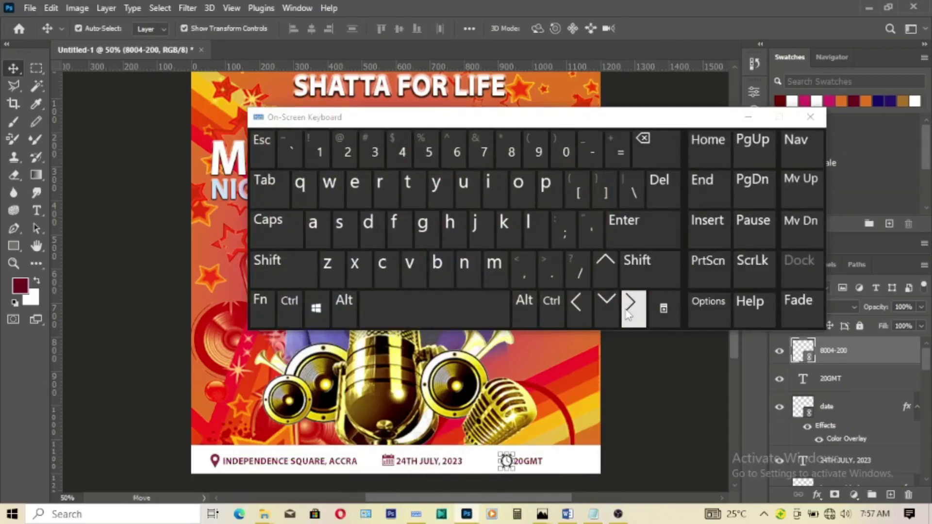
click(588, 307)
click(811, 116)
Tint the clock icon dark red with a Color Overlay.
right_click(810, 425)
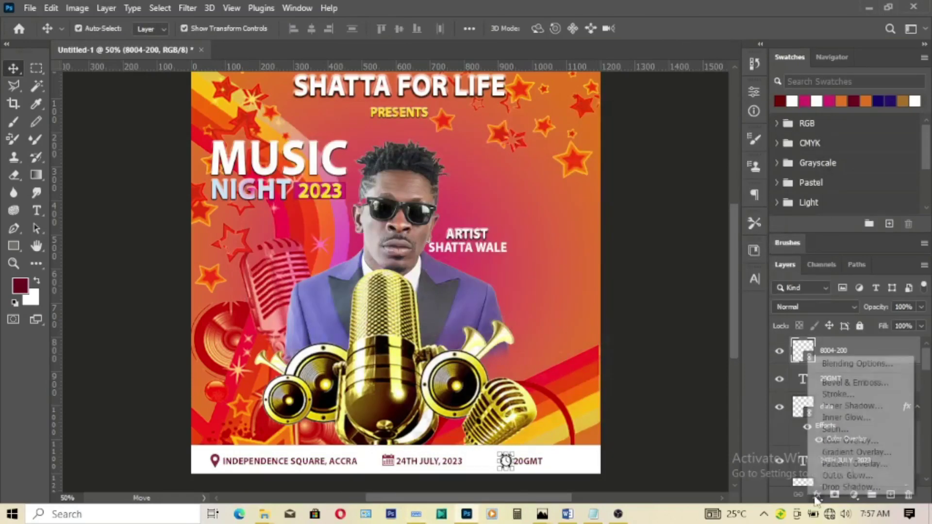
click(844, 443)
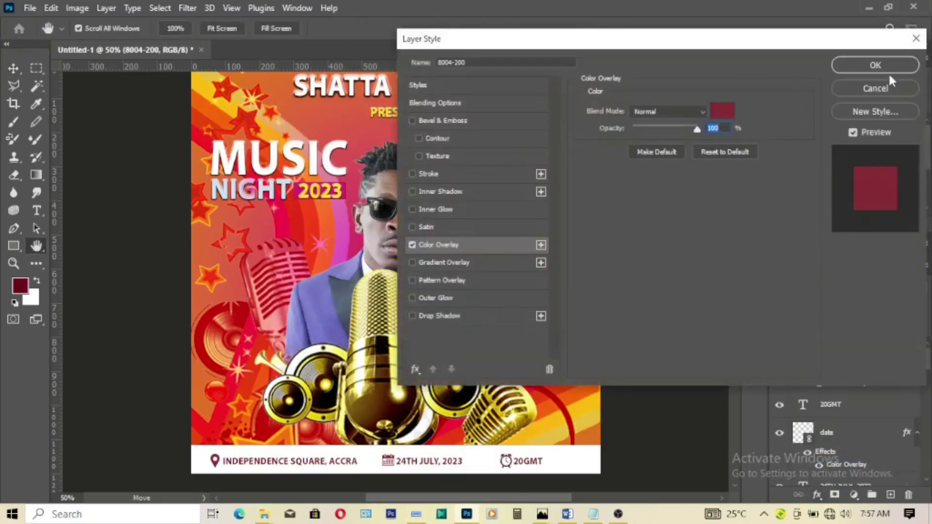
click(881, 67)
click(622, 284)
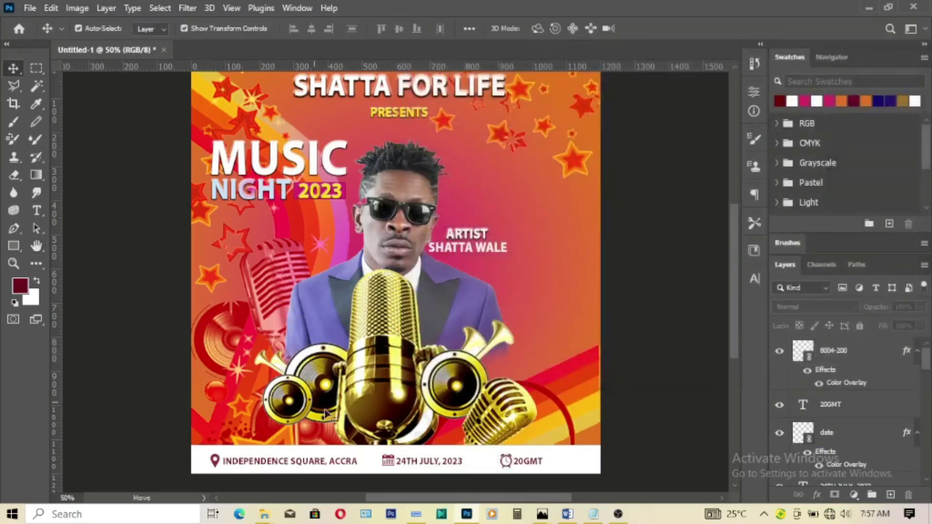
Start a text line at the upper right and copy 'FOR MORE INFO' from the Notepad notes.
scroll(335, 340, up, 1)
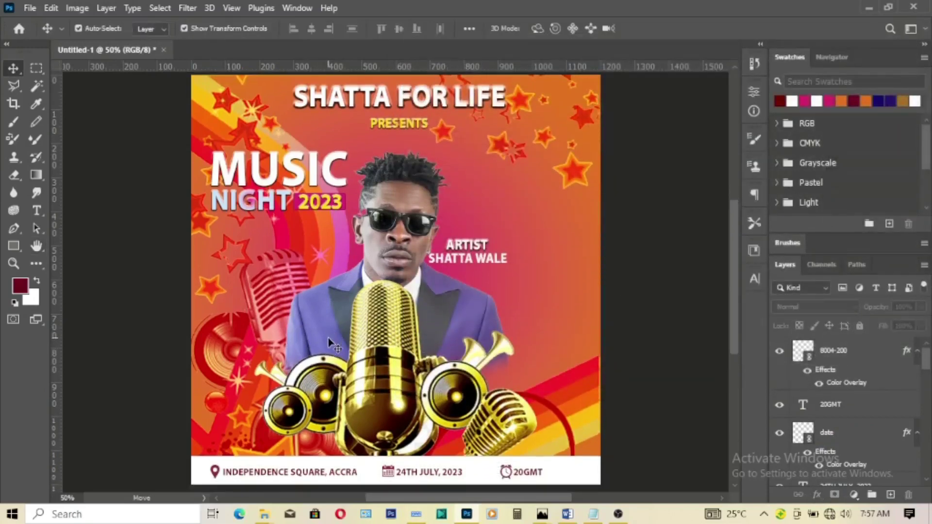
click(34, 212)
click(471, 157)
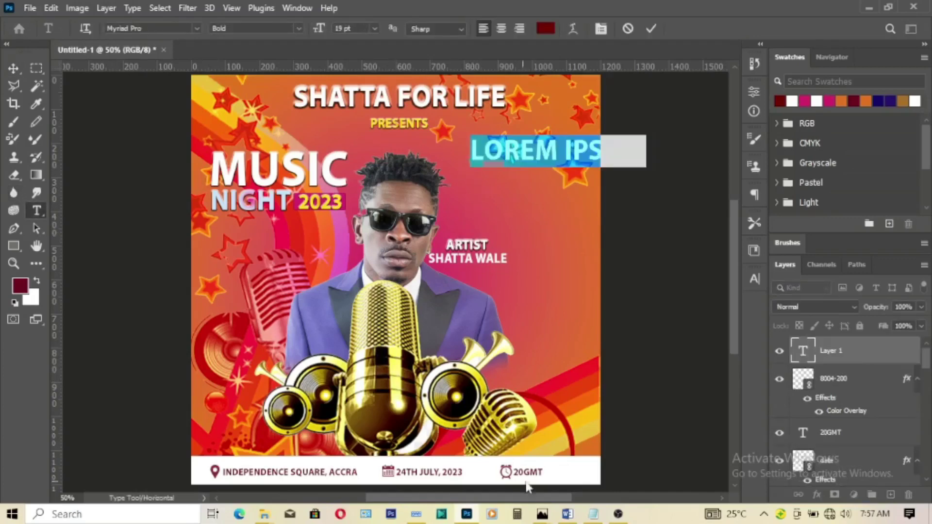
mouse_move(594, 515)
click(577, 467)
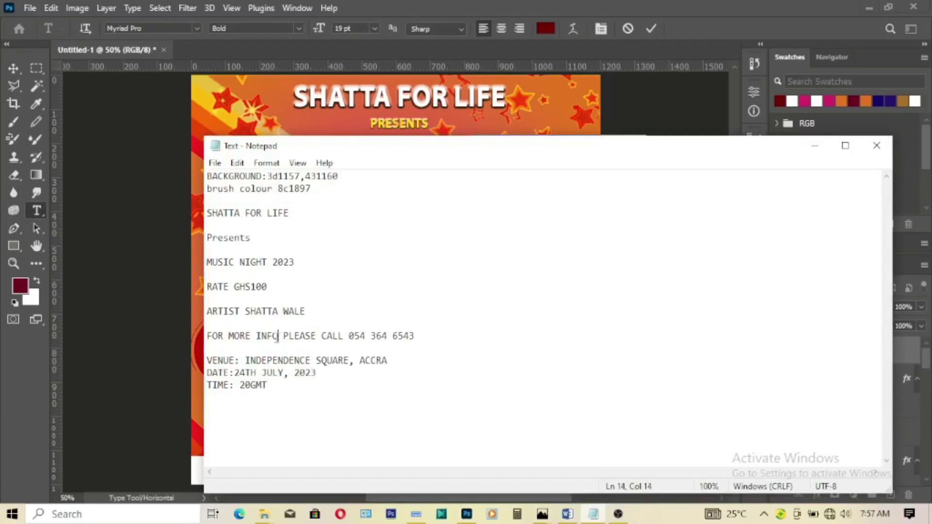
drag(279, 336, 202, 336)
right_click(232, 336)
click(265, 169)
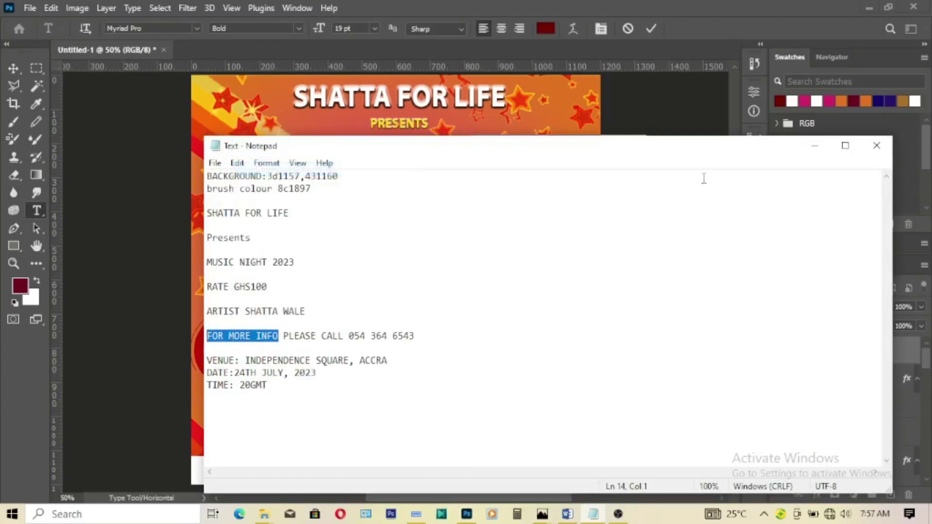
Paste 'FOR MORE INFO' into the new text layer and commit it.
click(815, 146)
right_click(514, 155)
click(545, 207)
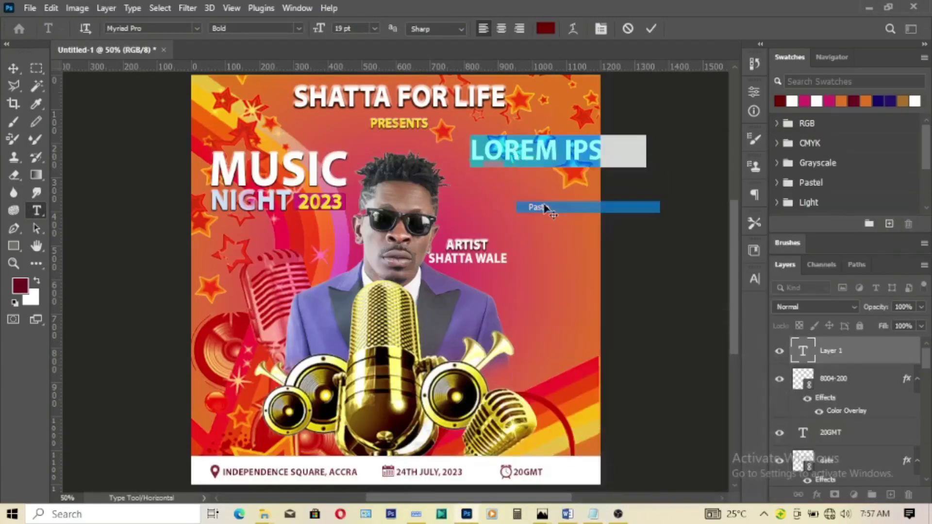
click(651, 29)
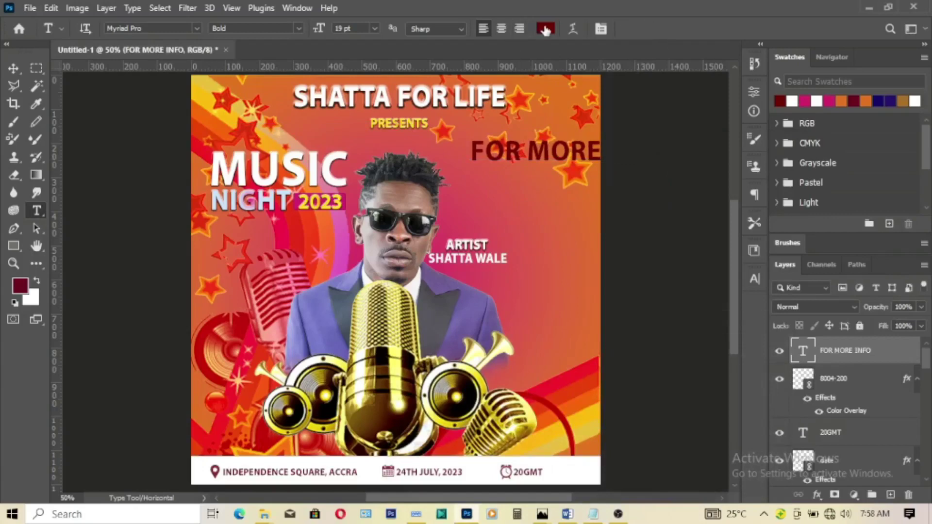
Give the FOR MORE INFO text a pale gold Gradient Overlay.
click(818, 495)
click(846, 453)
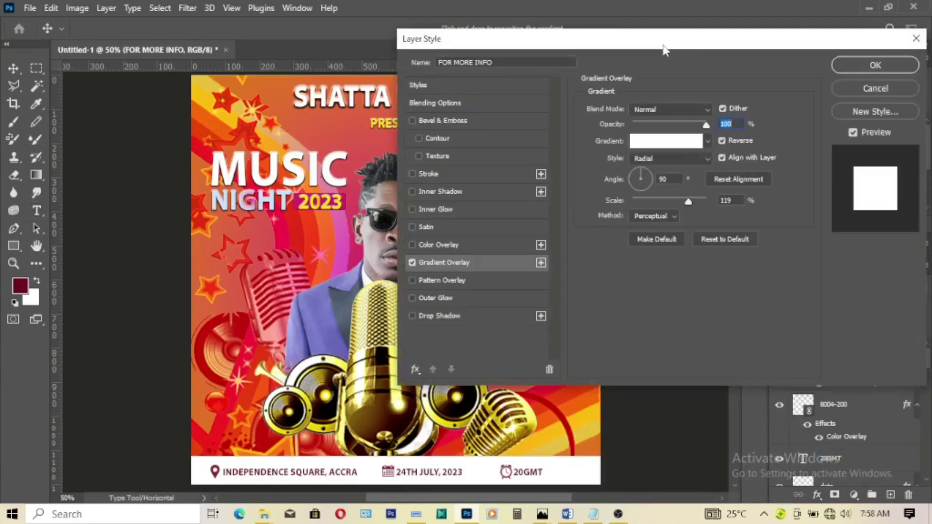
drag(666, 39, 672, 201)
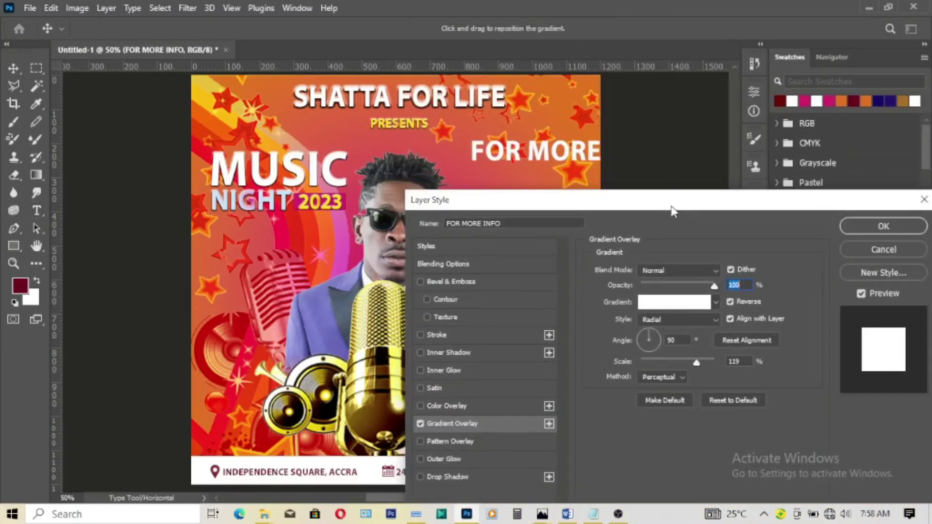
click(695, 304)
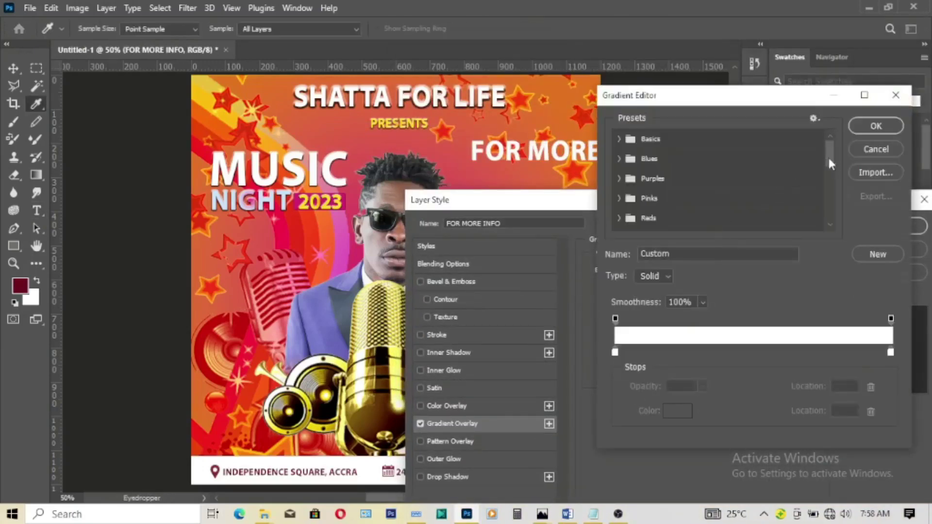
drag(829, 158, 834, 220)
click(727, 225)
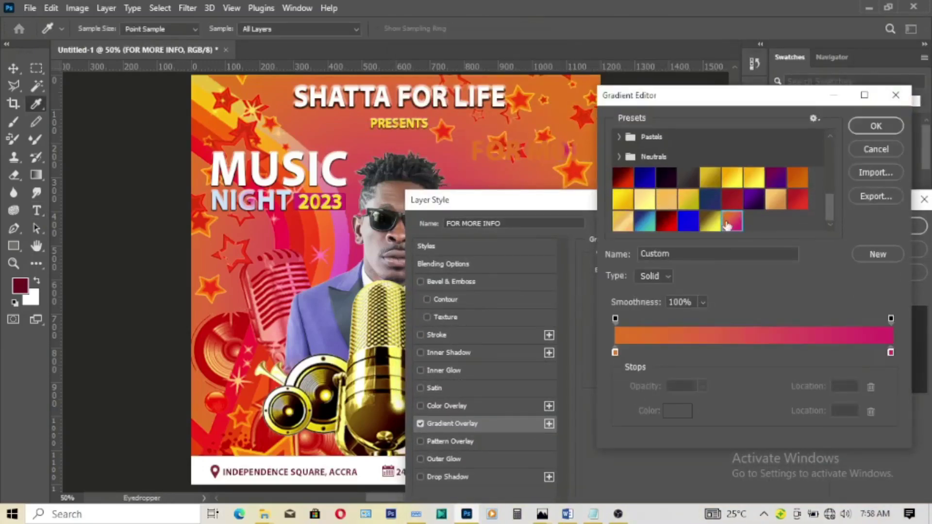
click(708, 225)
click(623, 218)
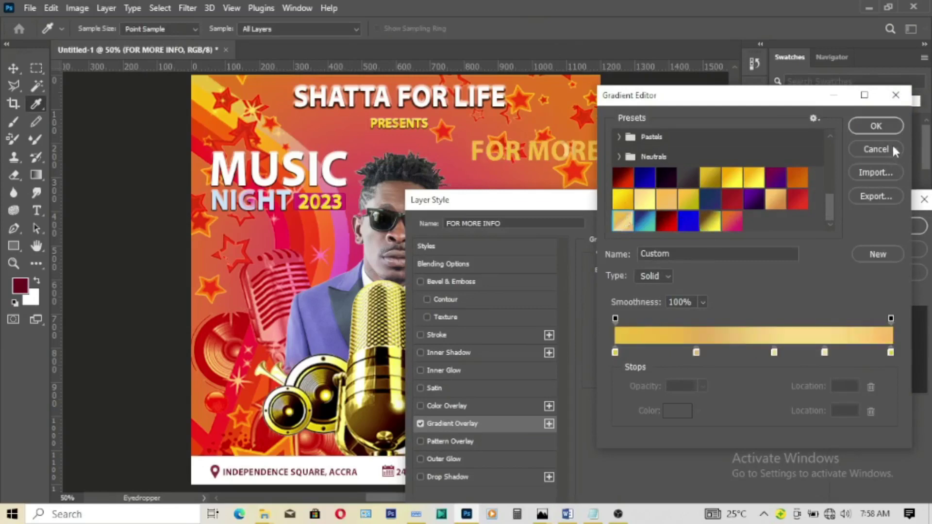
click(877, 126)
Add an 8 px Bevel & Emboss to the text and confirm both effects.
click(451, 282)
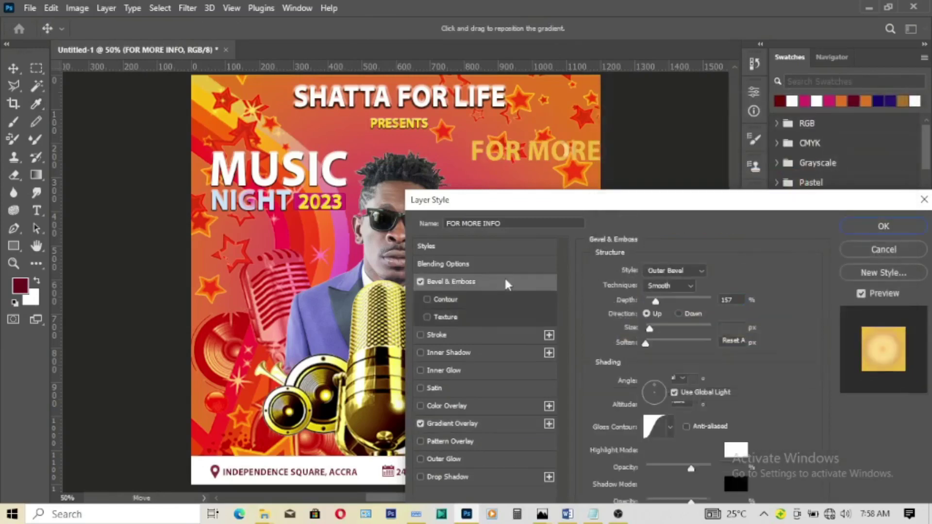
drag(650, 330, 652, 328)
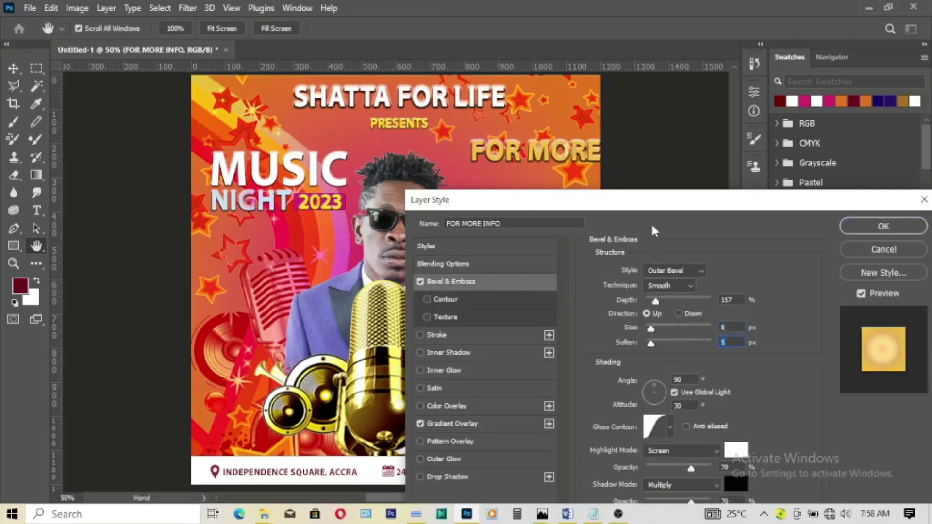
drag(651, 200, 536, 202)
click(777, 231)
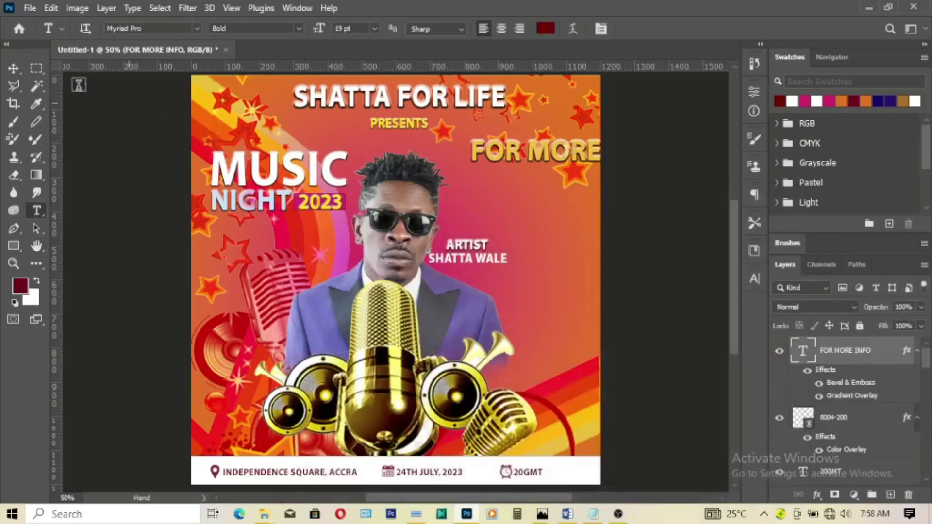
Scale FOR MORE INFO to about 71% and move it beside the artist's head.
key(ctrl+t)
drag(570, 137, 532, 165)
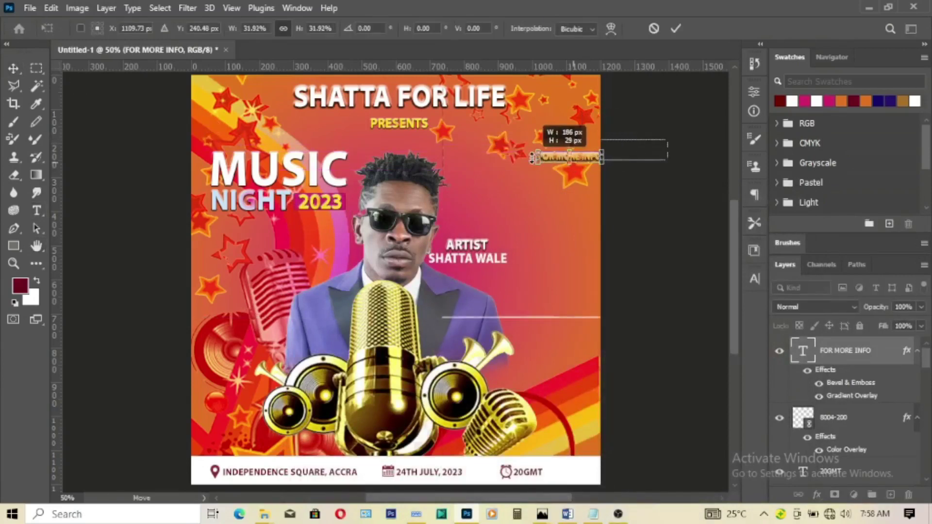
click(676, 28)
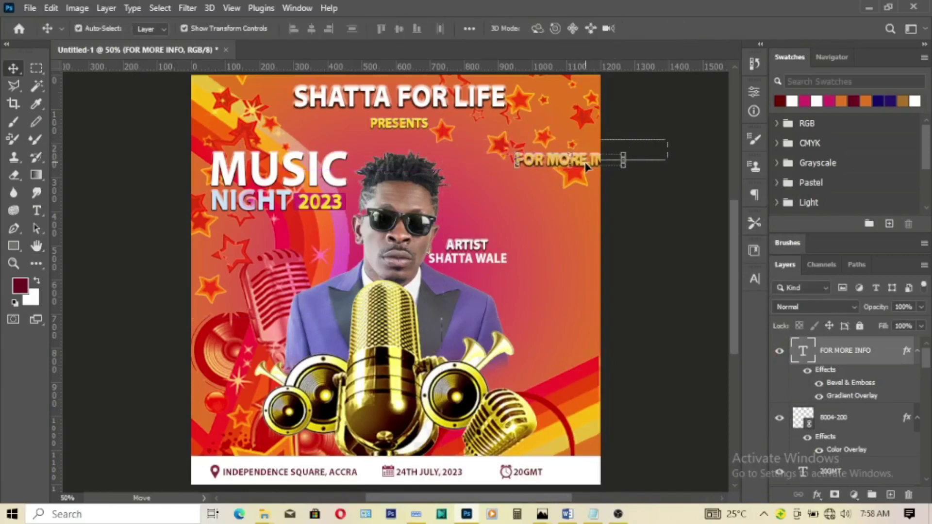
mouse_move(583, 169)
mouse_down()
mouse_move(568, 166)
mouse_move(552, 196)
mouse_up()
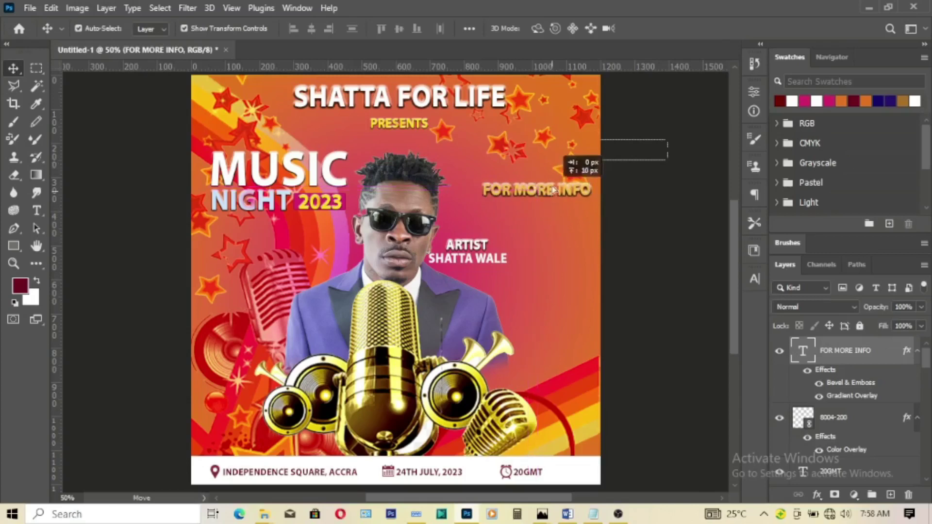
mouse_move(550, 194)
mouse_down()
mouse_move(549, 179)
mouse_move(539, 176)
mouse_up()
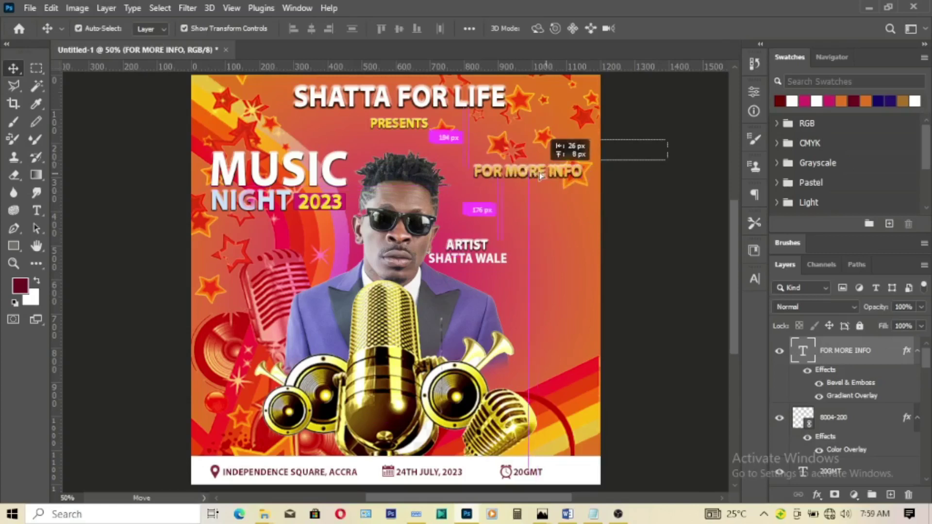
click(13, 246)
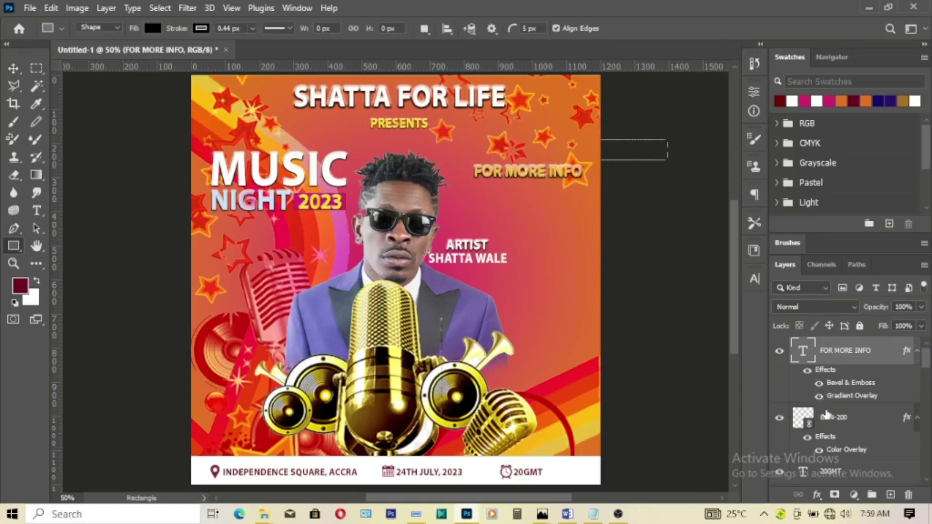
Draw a white-filled rectangle over the FOR MORE INFO text.
drag(471, 162, 586, 179)
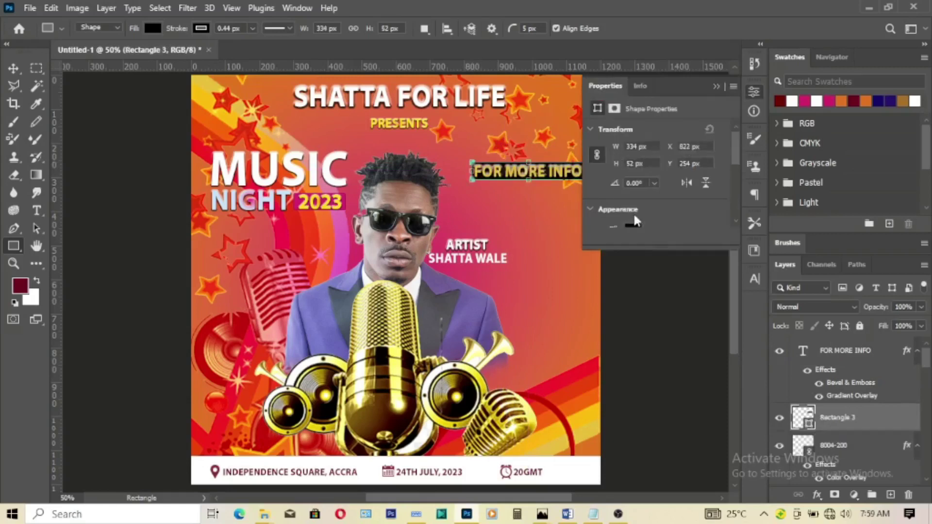
click(633, 226)
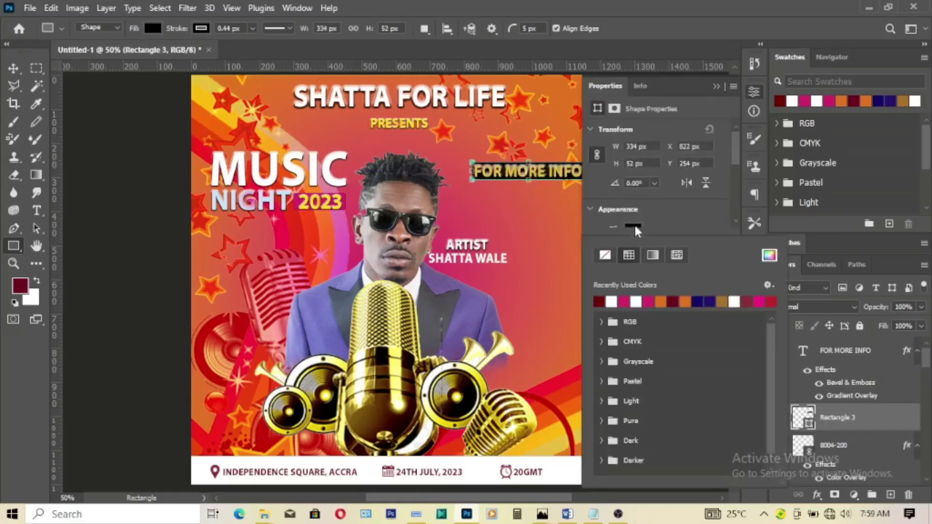
click(611, 302)
click(717, 87)
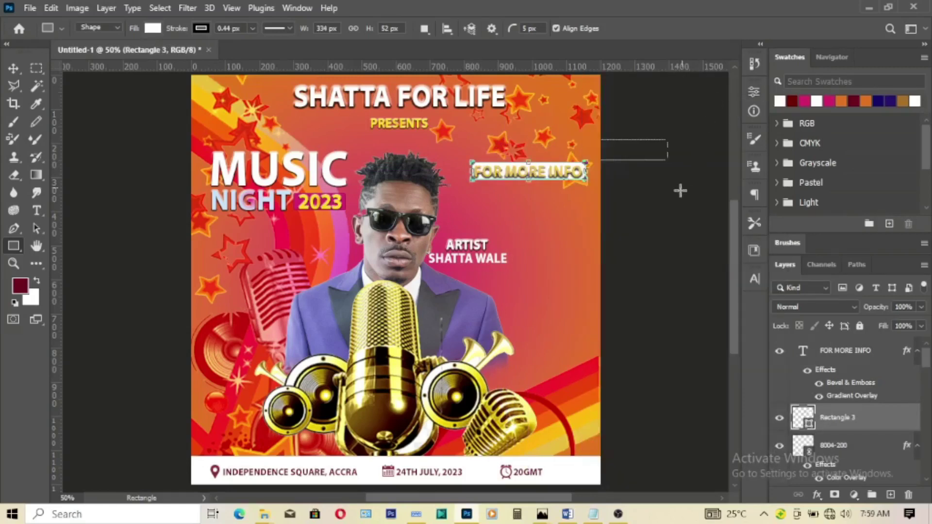
click(13, 68)
click(662, 237)
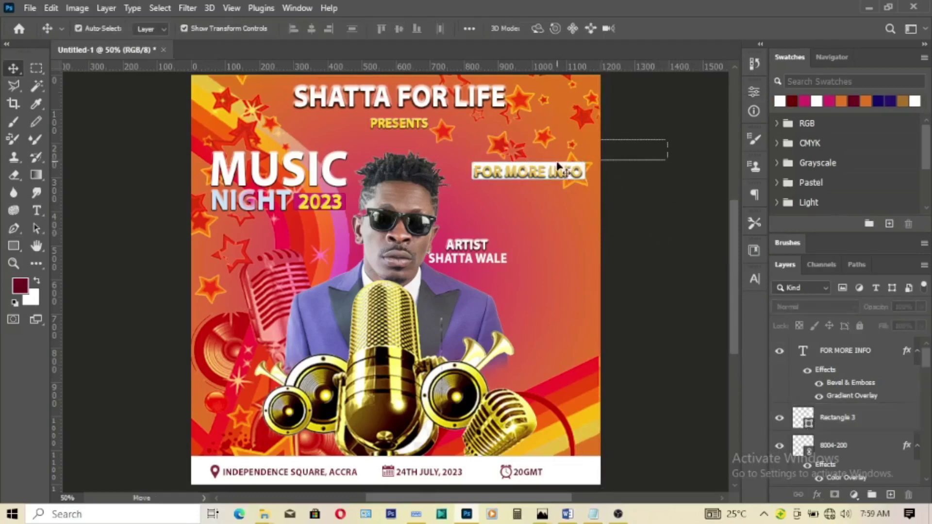
Recolour the Rectangle 3 fill to red e22d14.
click(847, 351)
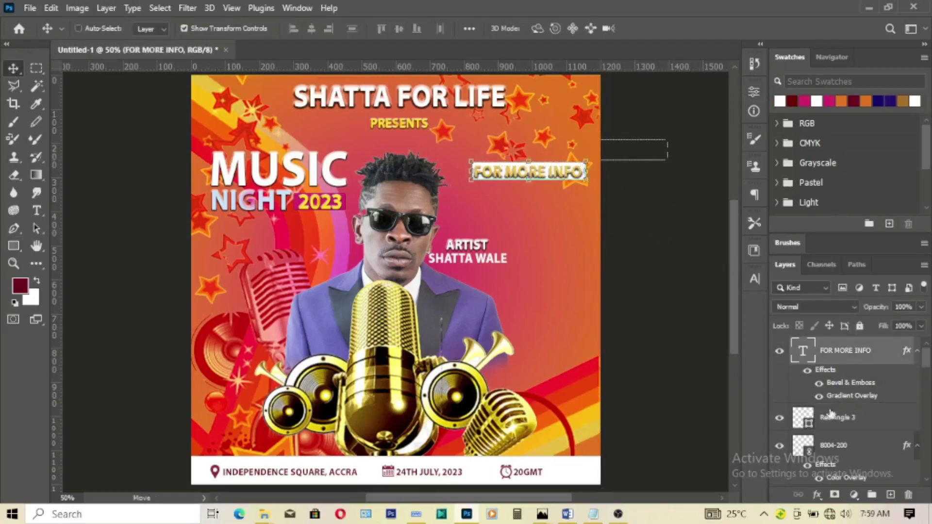
shift+click(837, 417)
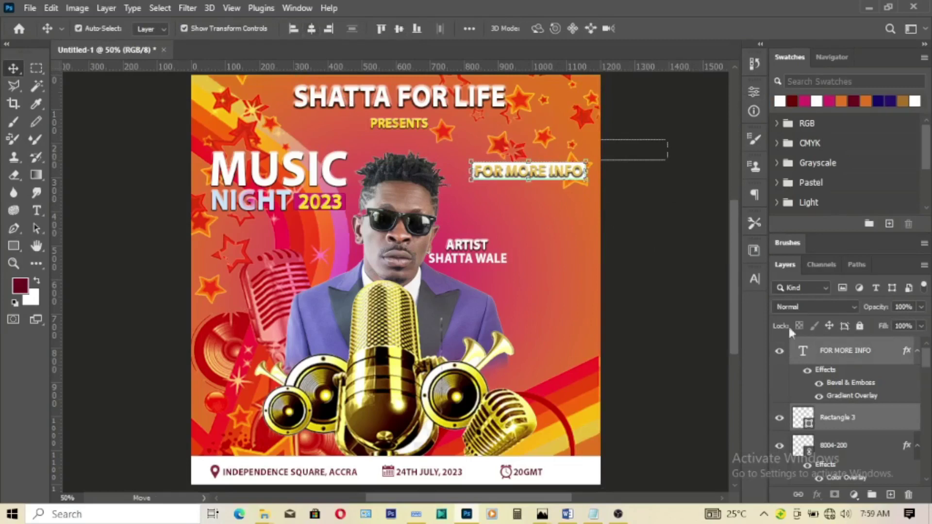
click(817, 425)
double_click(809, 426)
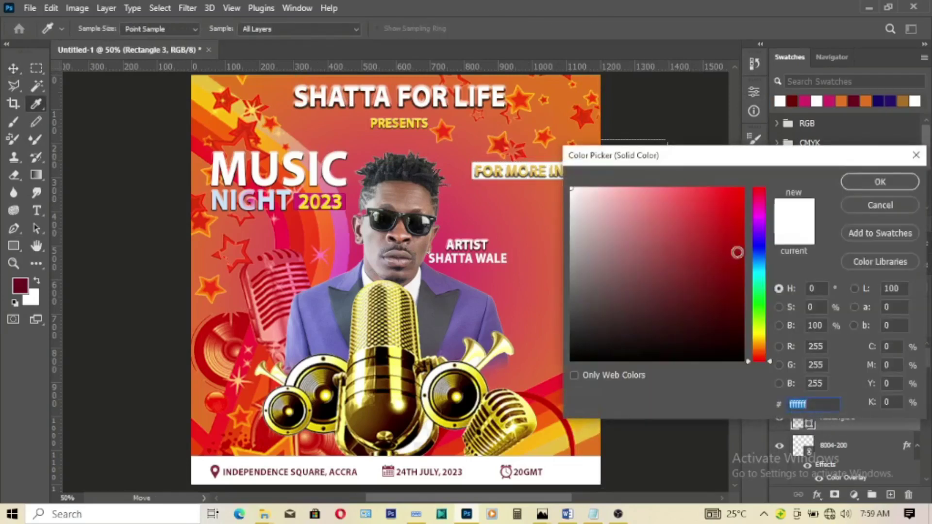
click(672, 192)
click(727, 186)
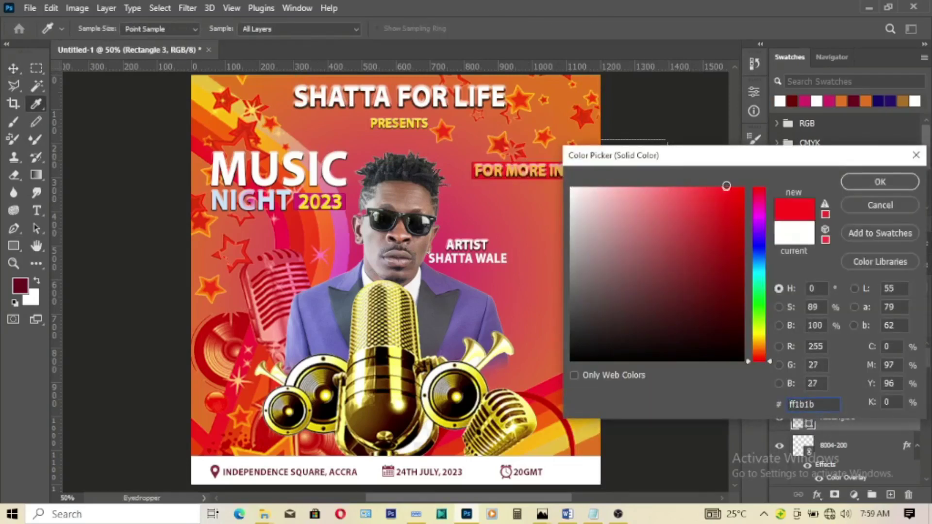
drag(726, 186, 710, 187)
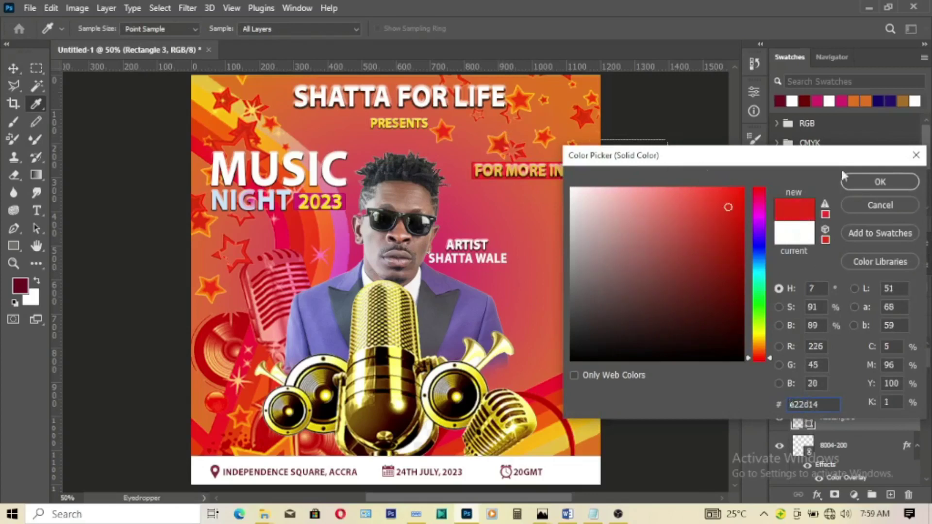
click(869, 182)
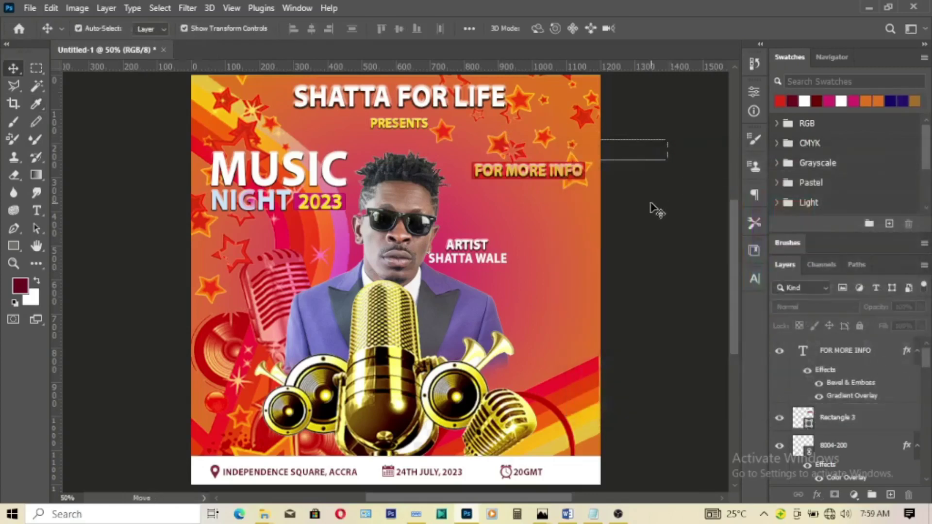
Create a text layer containing the PLEASE CALL contact line copied from Notepad.
click(38, 210)
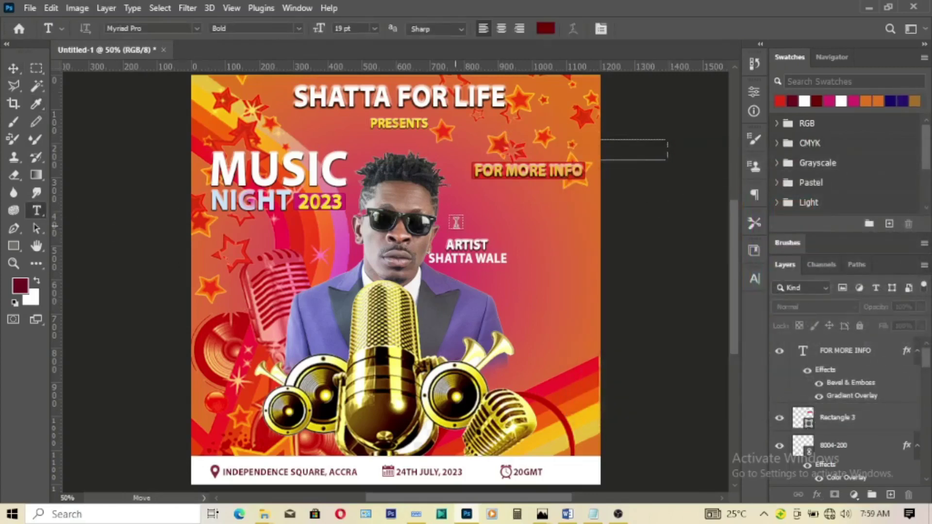
click(468, 211)
click(592, 514)
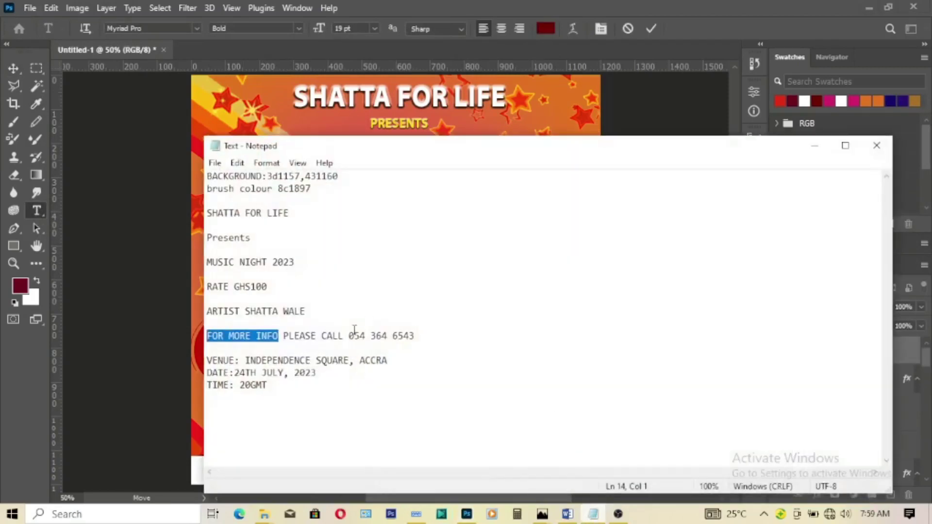
drag(284, 336, 423, 336)
right_click(383, 337)
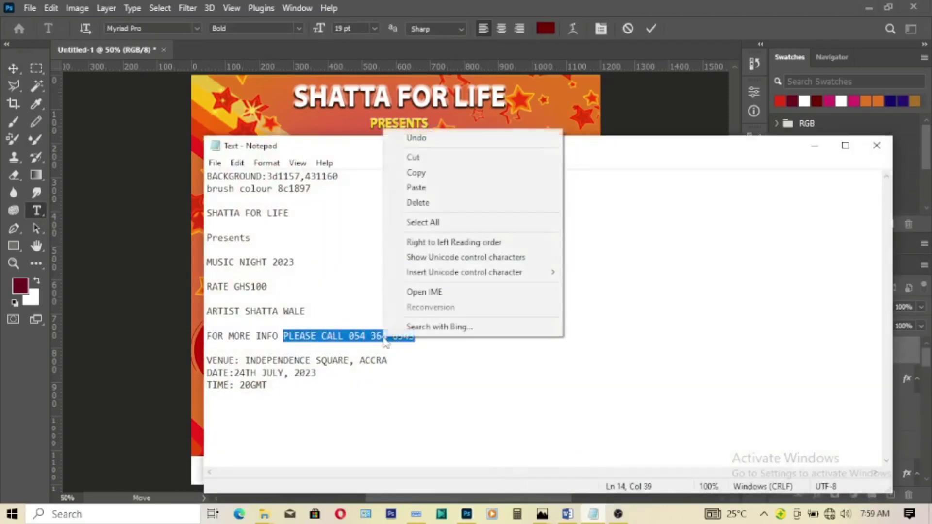
click(425, 174)
click(815, 146)
right_click(527, 207)
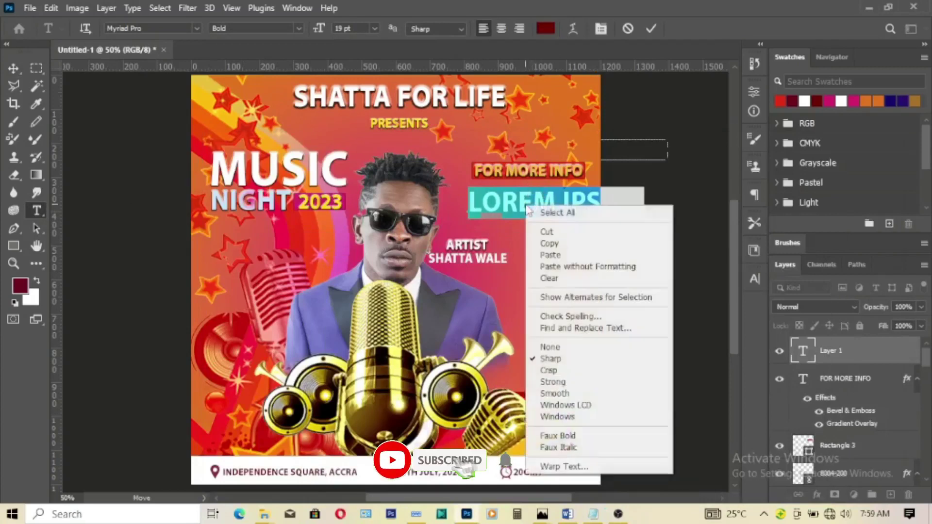
click(551, 255)
key(Escape)
Scale the contact line down and move it under FOR MORE INFO.
key(v)
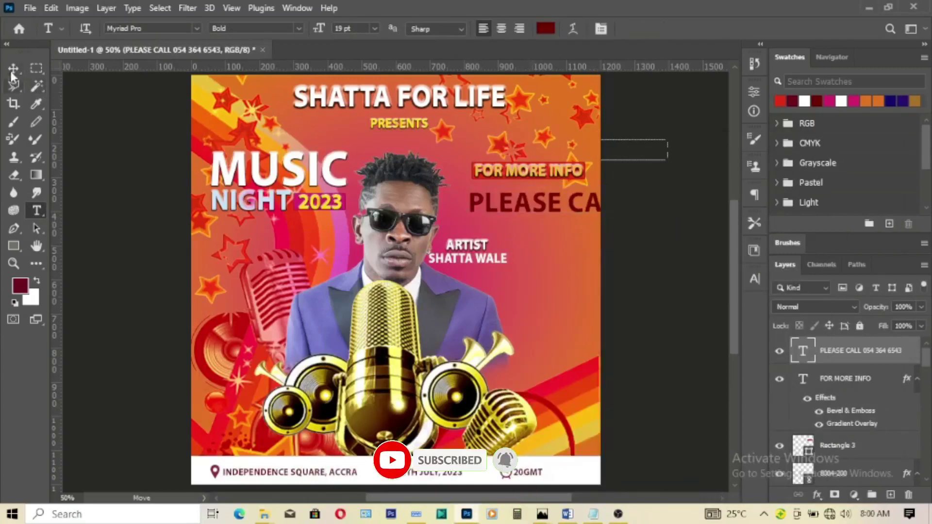
drag(632, 212, 624, 208)
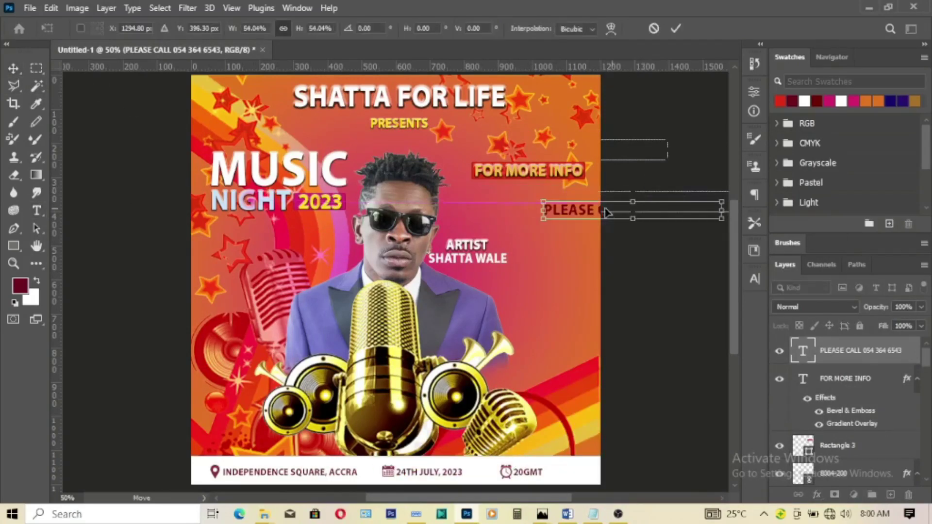
mouse_move(549, 208)
mouse_down()
mouse_move(505, 196)
mouse_move(543, 187)
mouse_up()
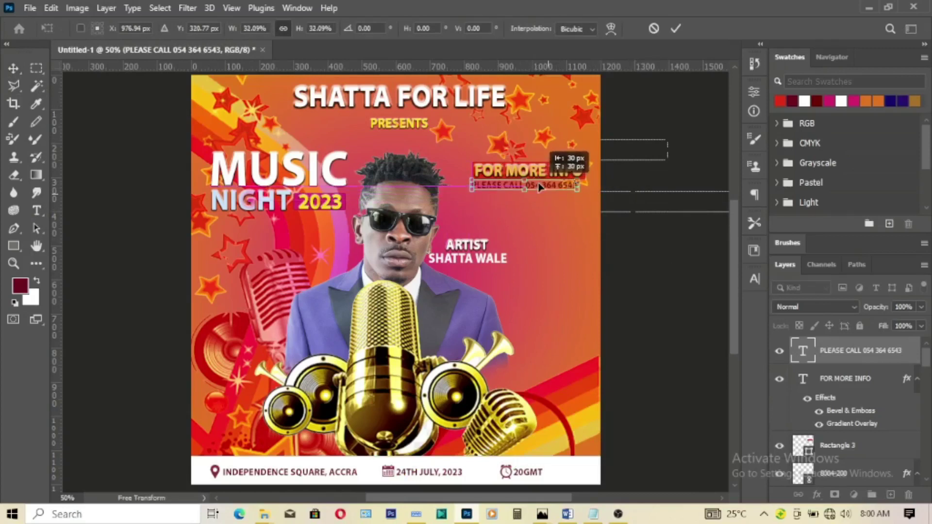
click(678, 27)
Set the contact line to 7 pt, centre it under the red bar, and colour it light pink.
click(754, 279)
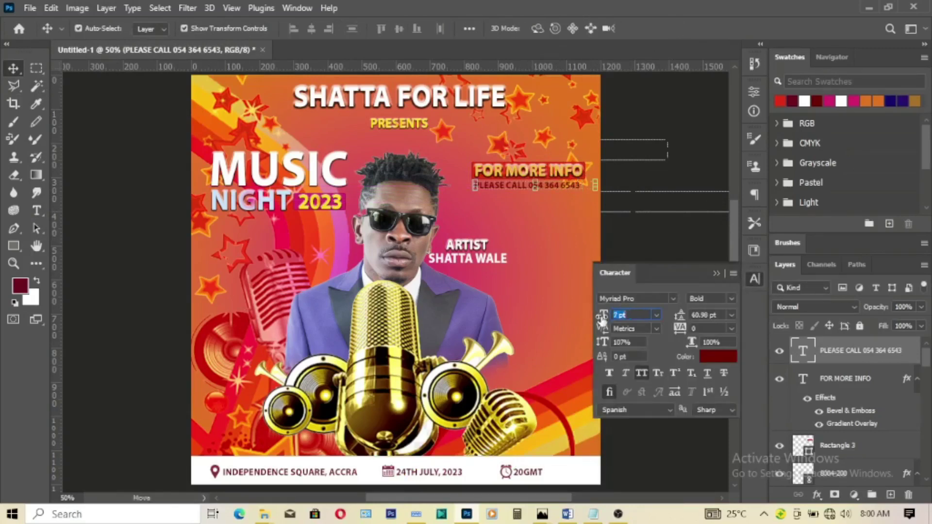
drag(602, 320, 604, 320)
drag(563, 189, 557, 190)
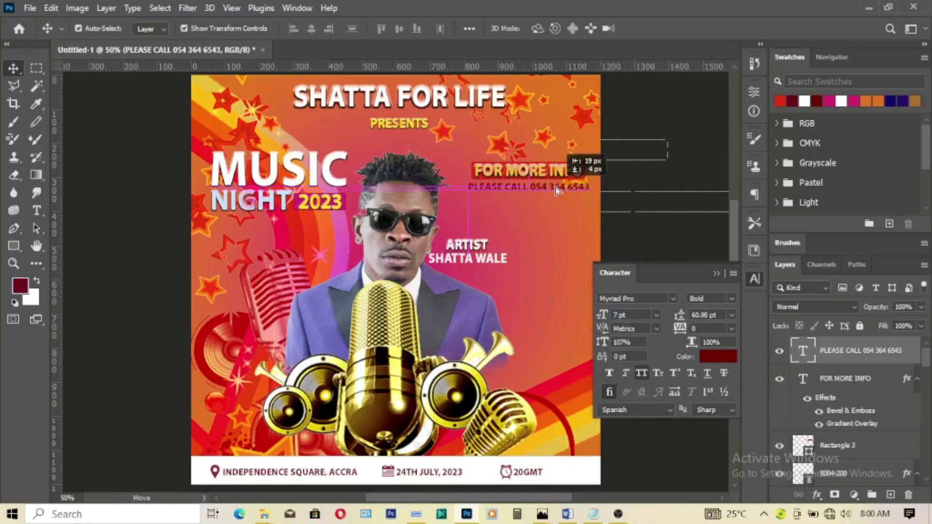
drag(557, 190, 608, 186)
click(722, 359)
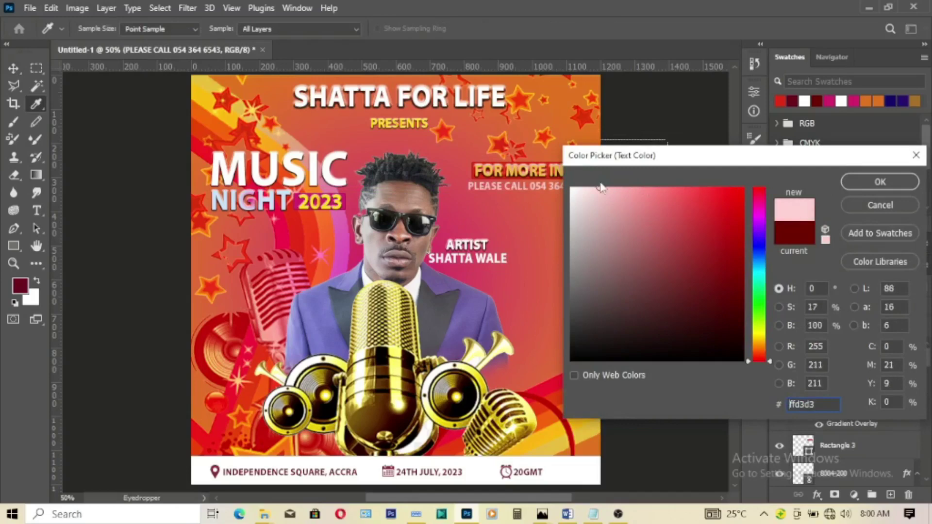
click(880, 181)
click(818, 495)
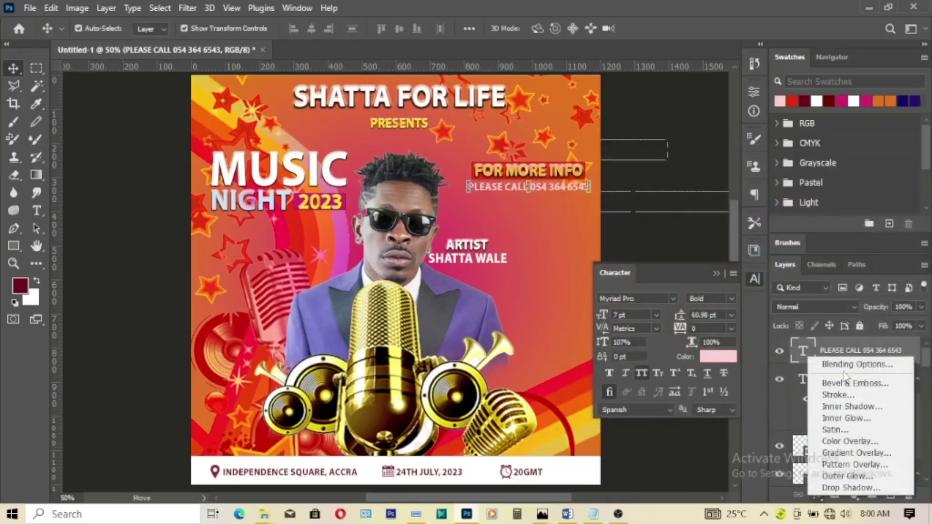
click(843, 365)
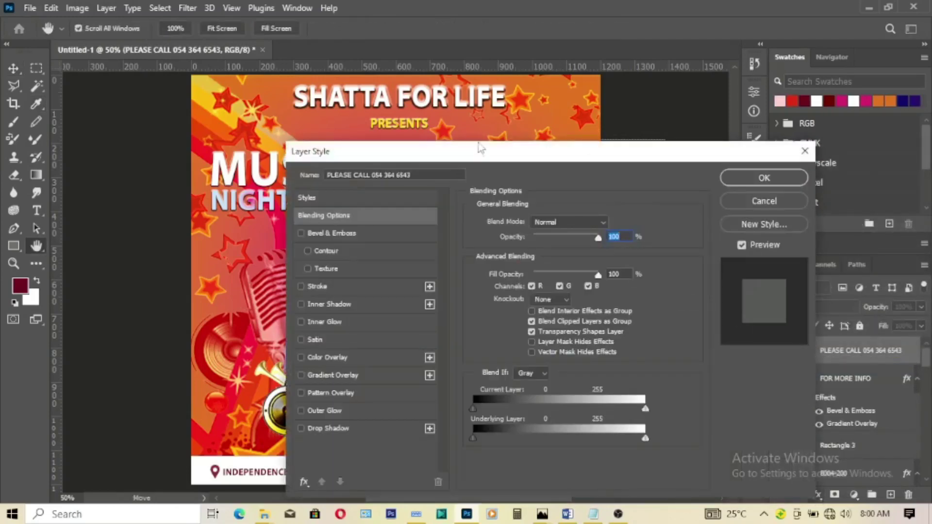
Add a Bevel & Emboss with 95% depth and 2 px size to the contact line.
drag(478, 148, 680, 236)
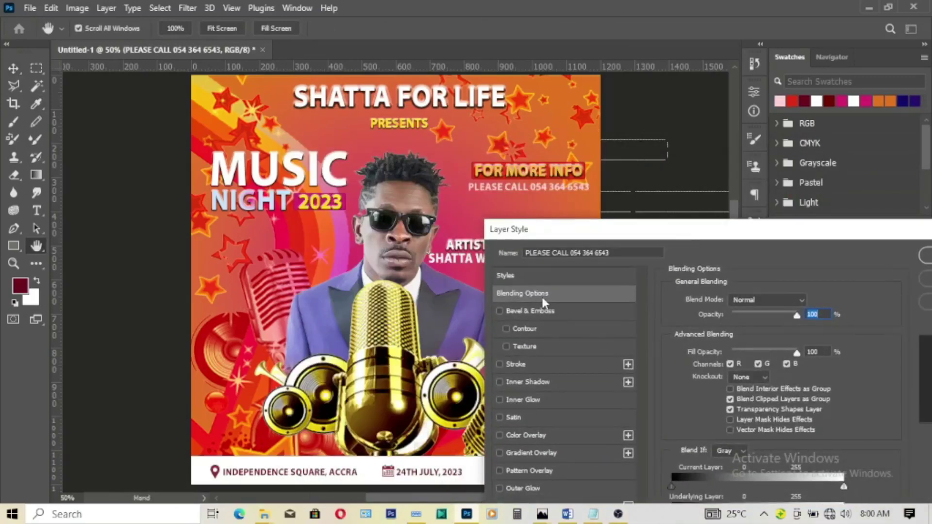
click(537, 313)
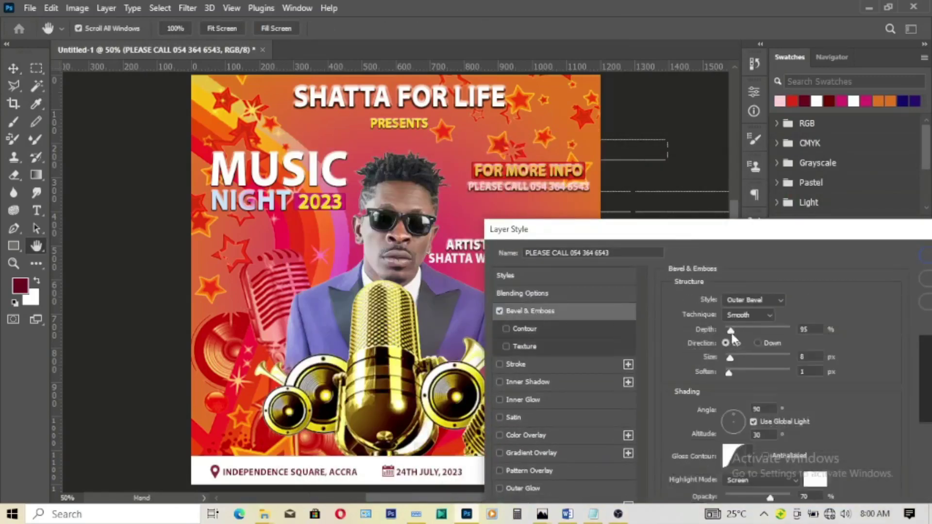
drag(736, 333, 727, 360)
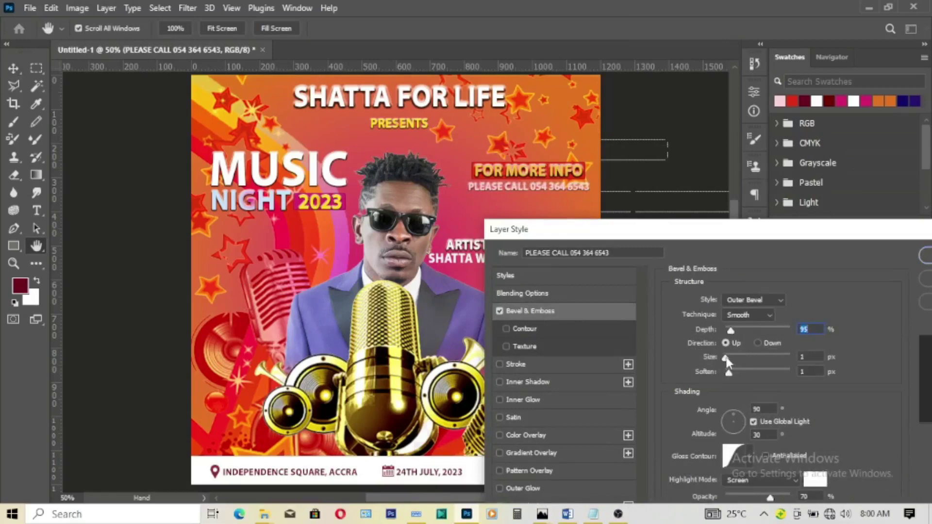
drag(767, 231, 740, 231)
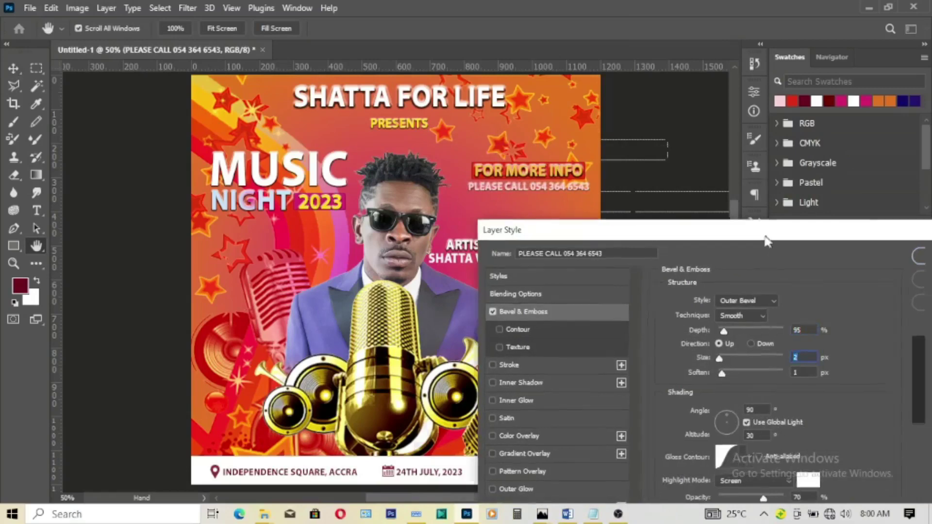
click(902, 257)
click(694, 238)
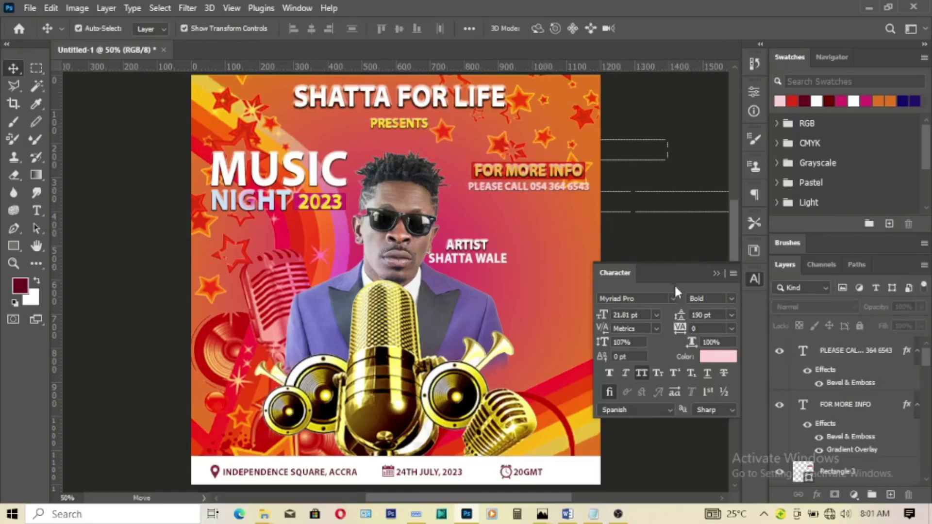
click(715, 274)
click(593, 515)
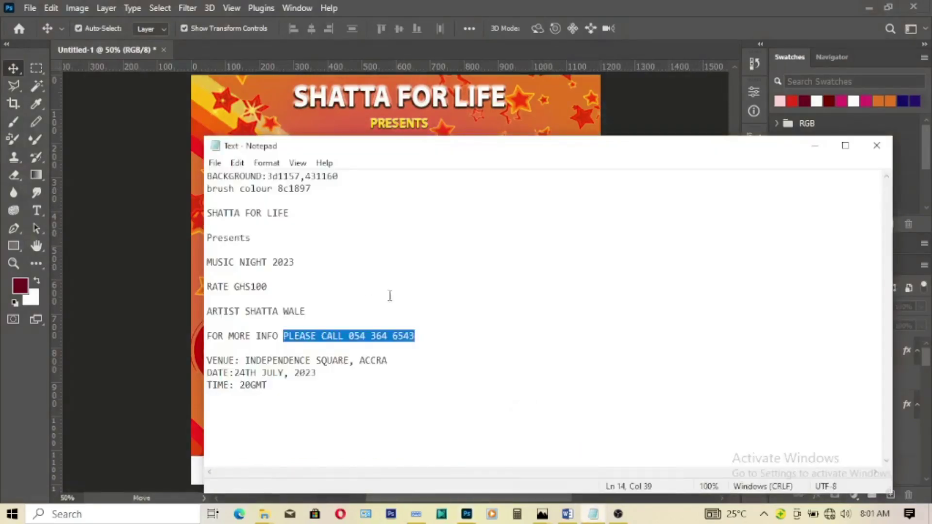
Drag FB-Live-Header from the music day folder and shrink it beside the artist.
click(815, 145)
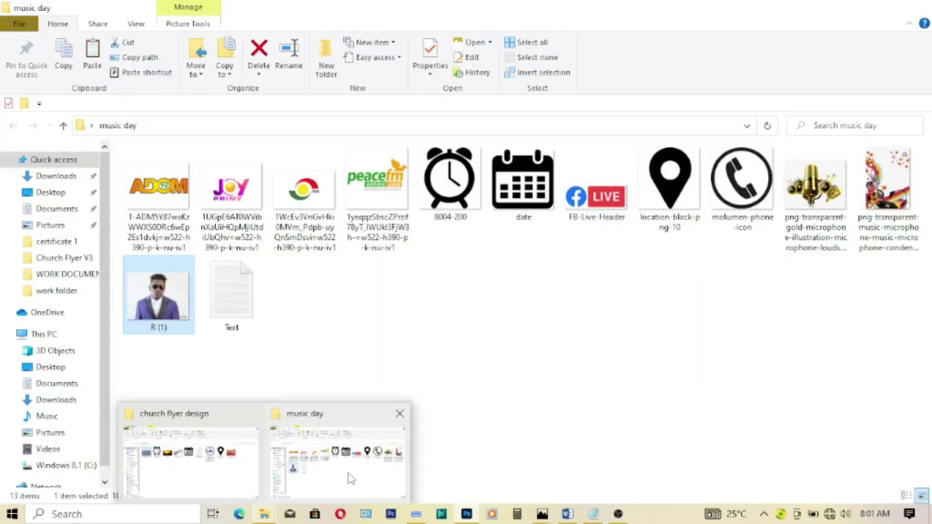
mouse_move(264, 515)
click(342, 461)
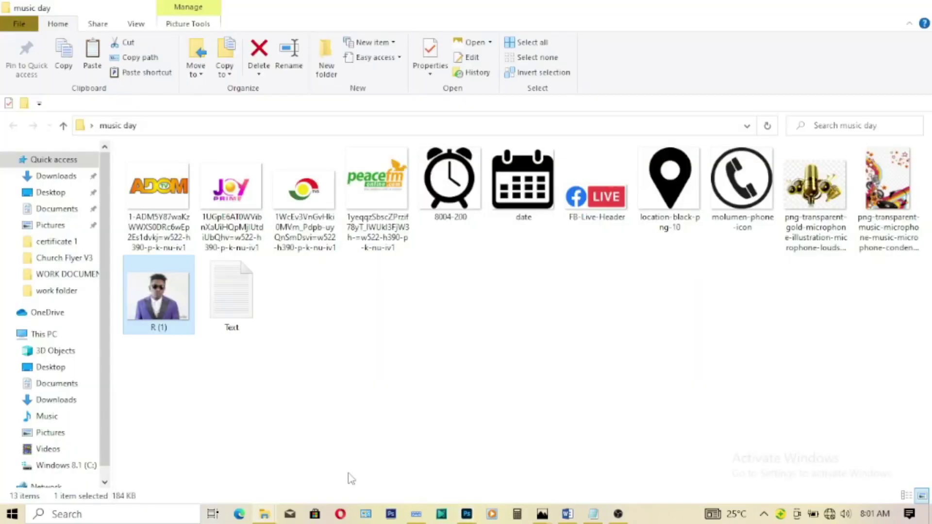
mouse_move(592, 195)
mouse_down()
mouse_move(584, 390)
mouse_move(525, 324)
mouse_move(543, 319)
mouse_up()
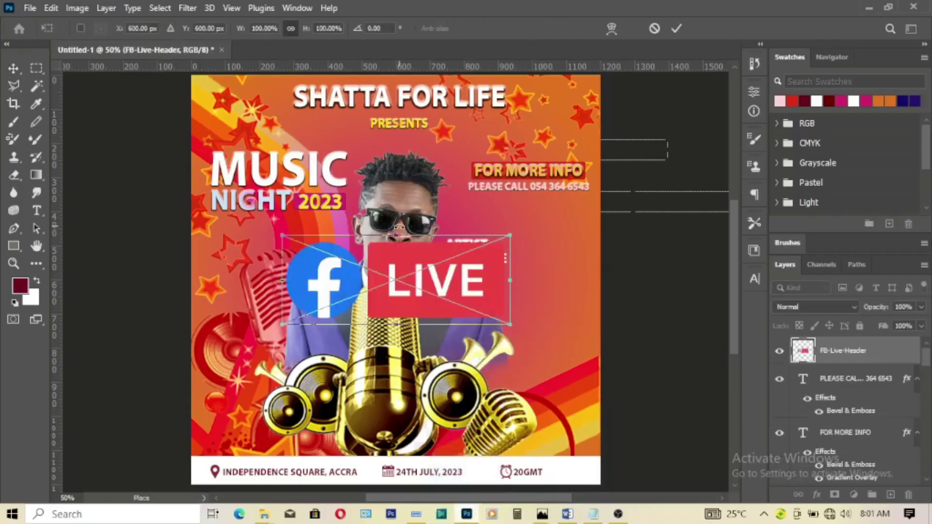
mouse_move(395, 258)
mouse_down()
mouse_move(410, 316)
mouse_move(546, 324)
mouse_move(526, 313)
mouse_up()
click(675, 30)
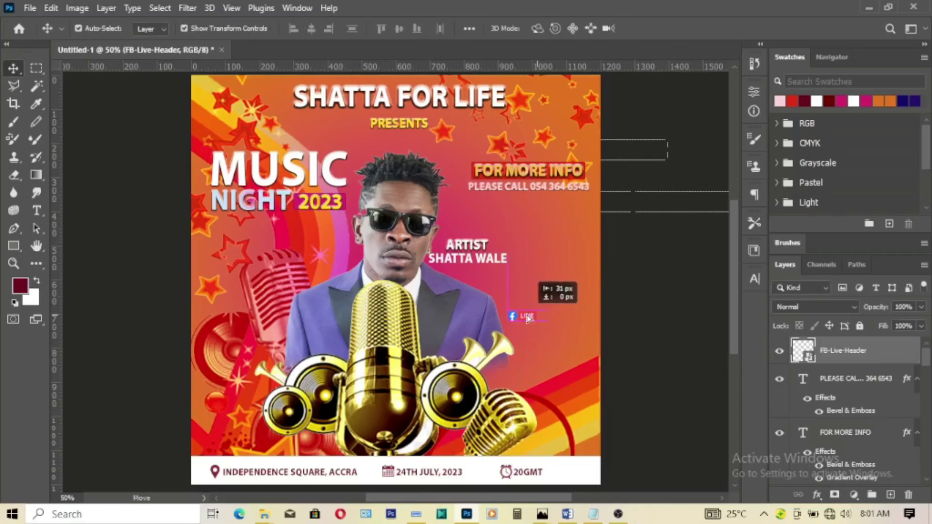
Zoom in to check the FB Live badge placement.
click(13, 264)
click(524, 319)
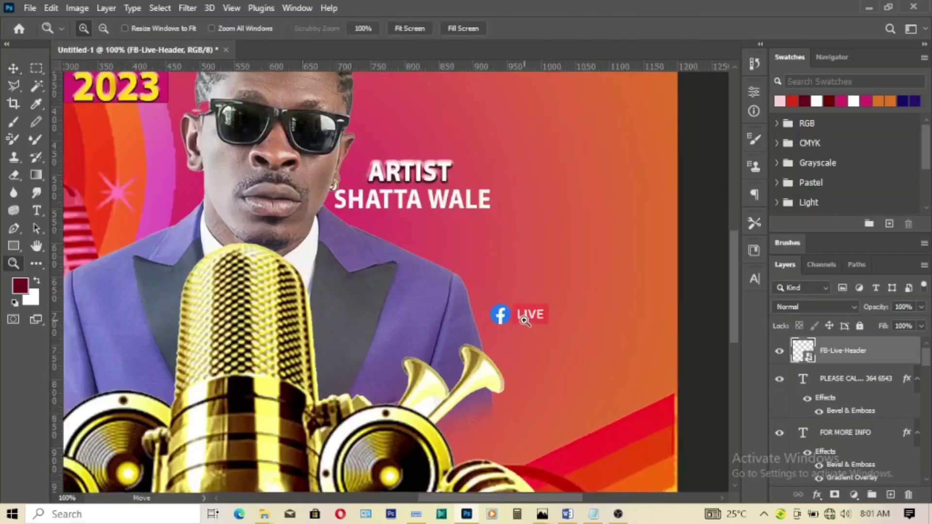
scroll(578, 413, right, 3)
scroll(580, 410, down, 2)
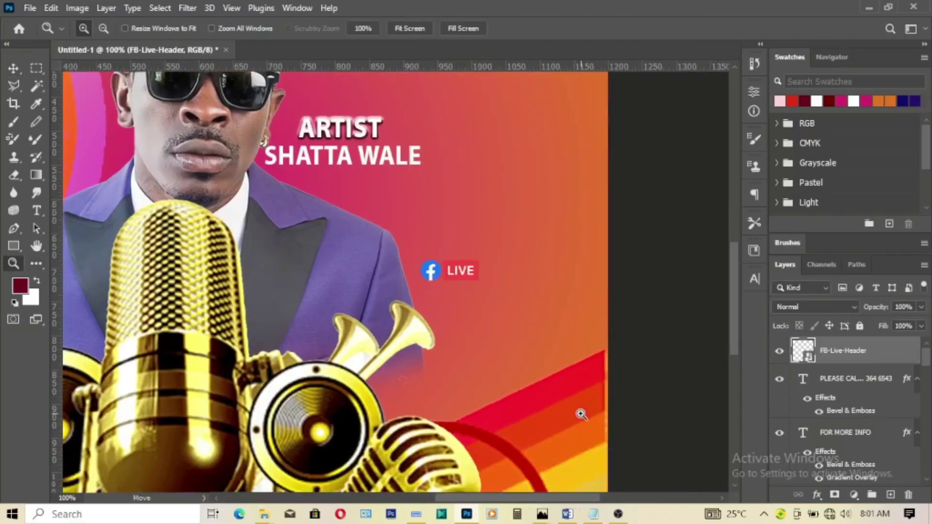
scroll(581, 410, down, 2)
click(13, 68)
Place the ADOM logo image into the flyer as a linked file.
click(30, 7)
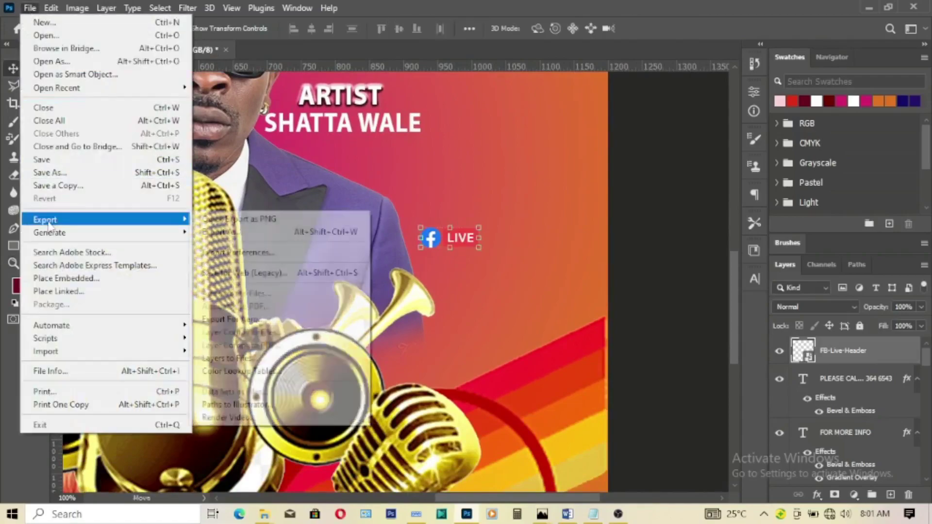
click(81, 295)
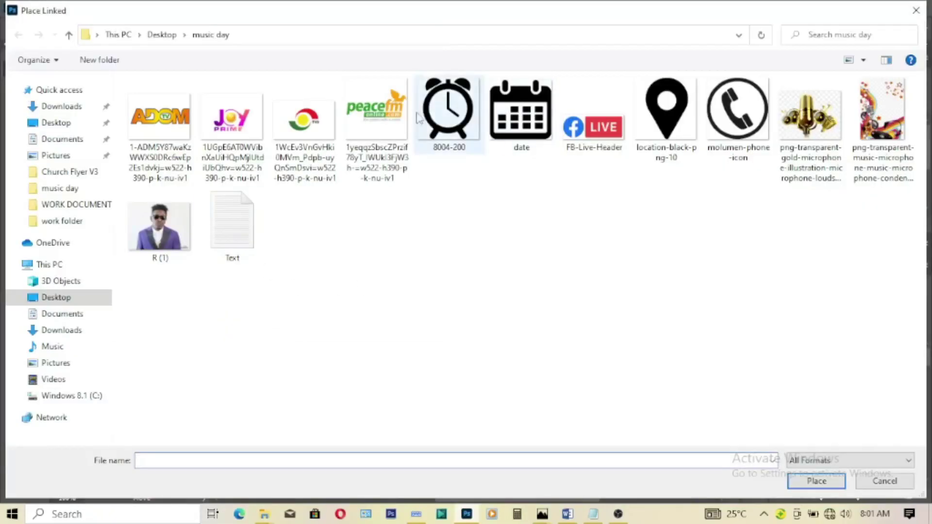
click(166, 126)
click(820, 480)
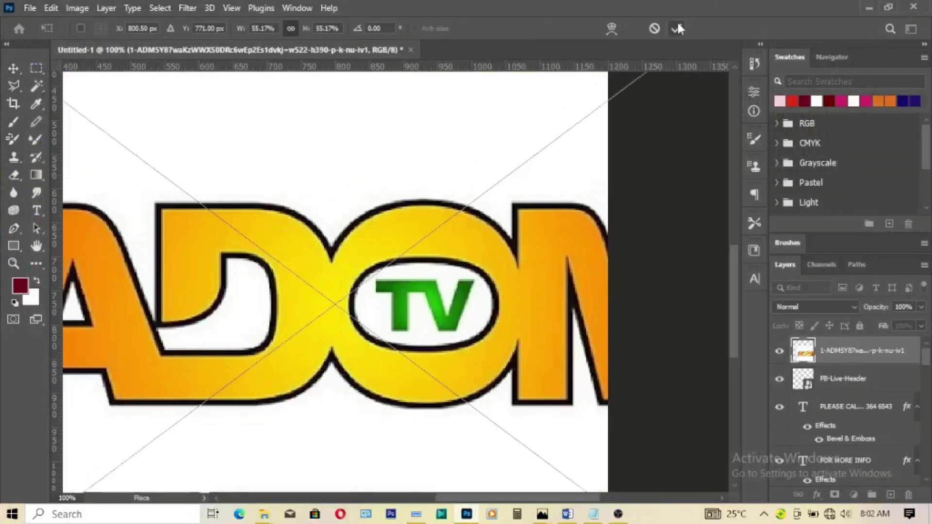
click(678, 28)
Zoom out, centre the ADOM logo on the flyer and scale it to fit.
key(z)
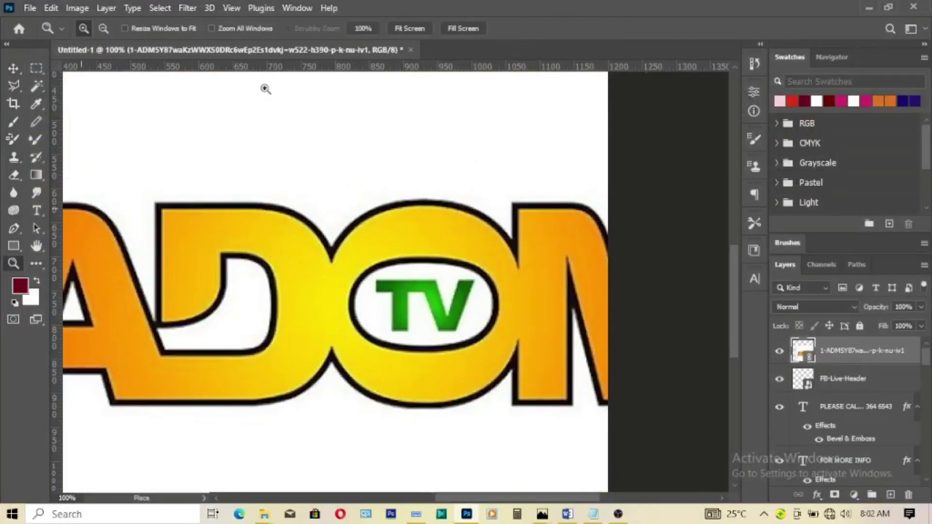
click(405, 28)
key(v)
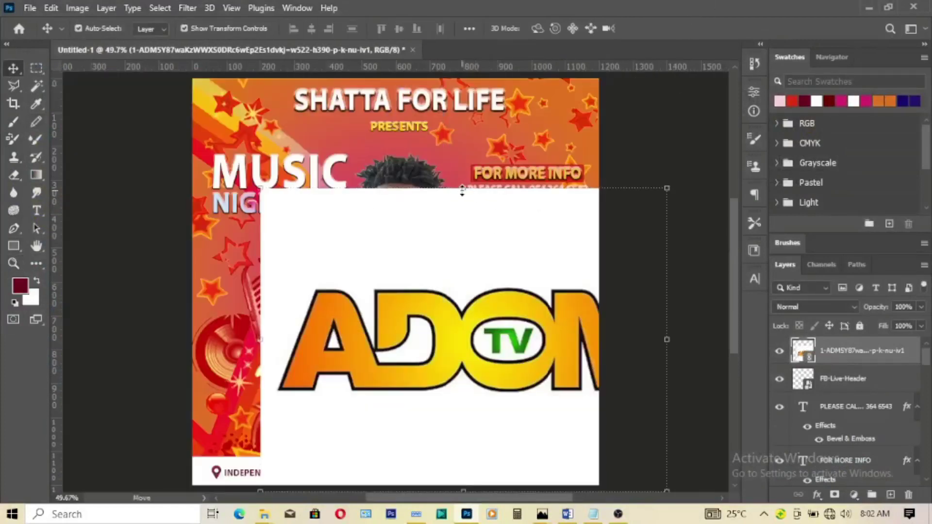
drag(519, 327, 443, 278)
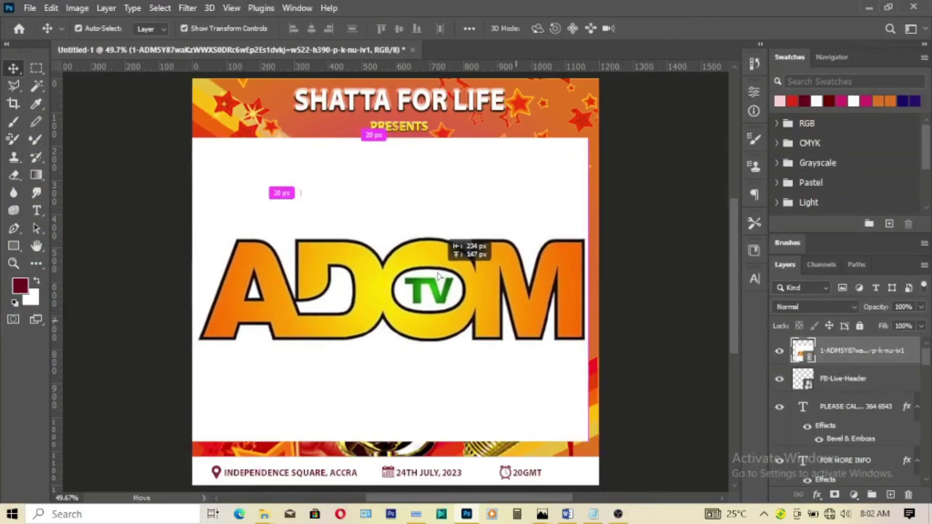
key(ctrl+t)
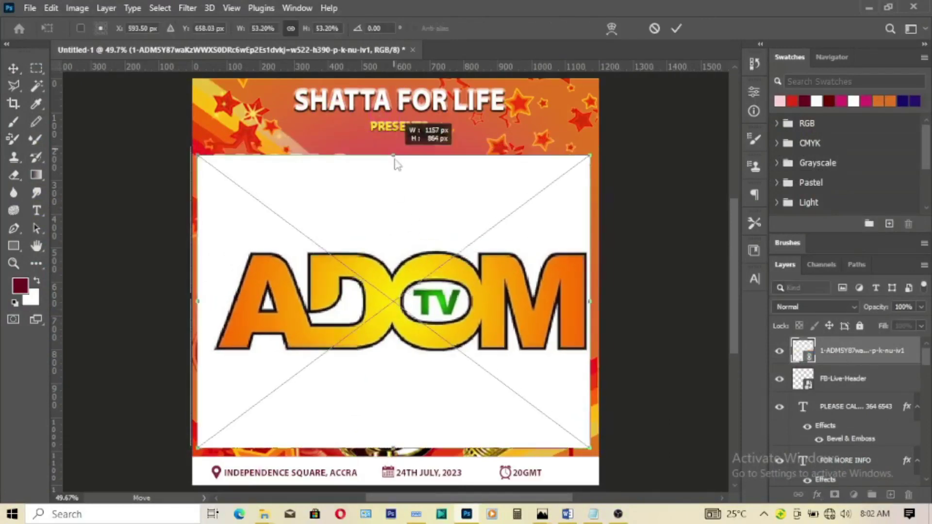
drag(395, 150, 395, 156)
click(678, 28)
Rasterize the ADOM layer and delete the white around it, inside the TV oval and letter D.
right_click(835, 350)
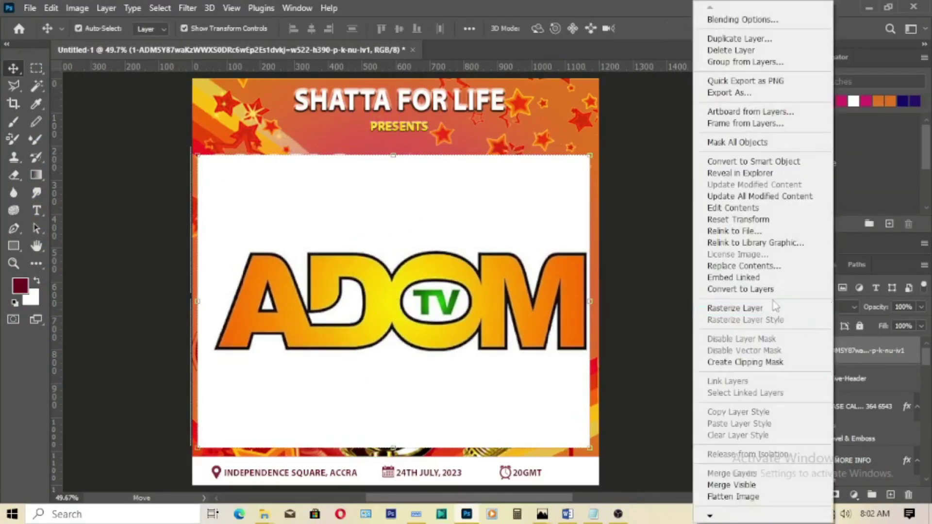
click(735, 310)
key(w)
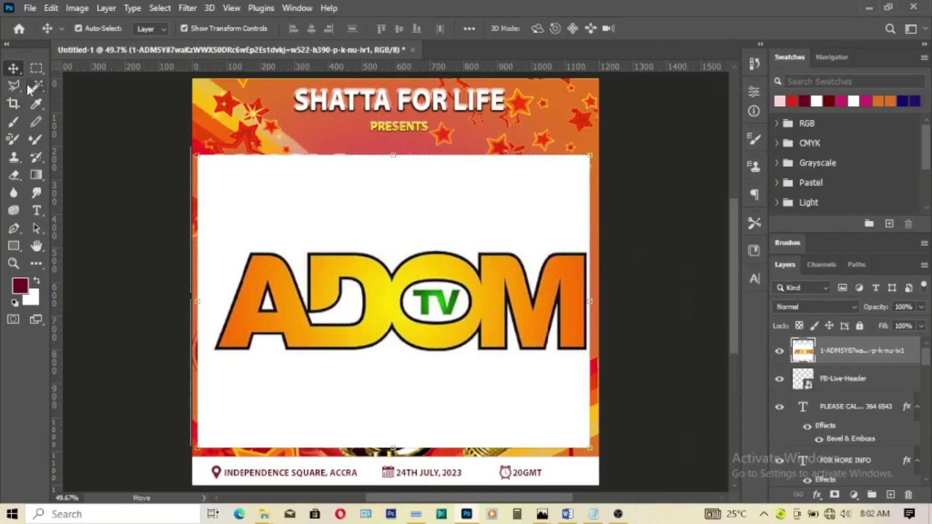
click(390, 241)
key(Delete)
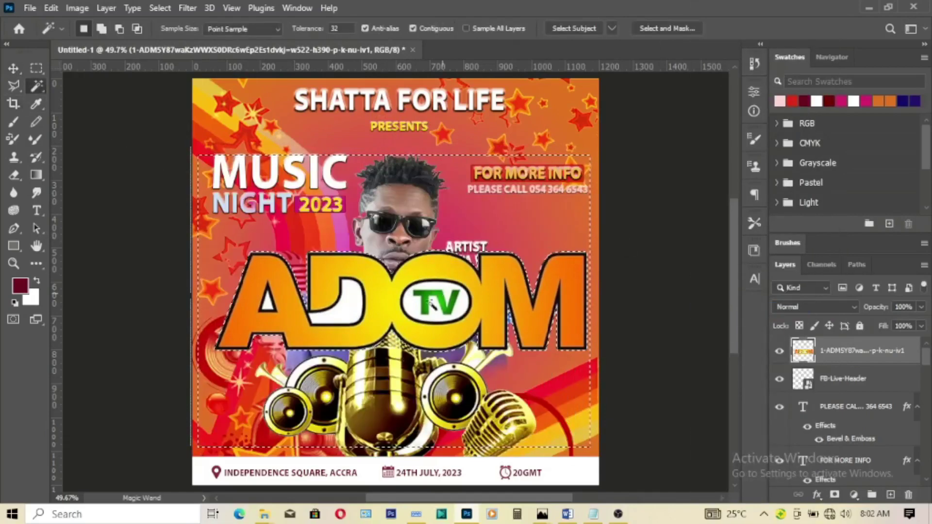
click(412, 292)
key(Delete)
click(340, 321)
key(Delete)
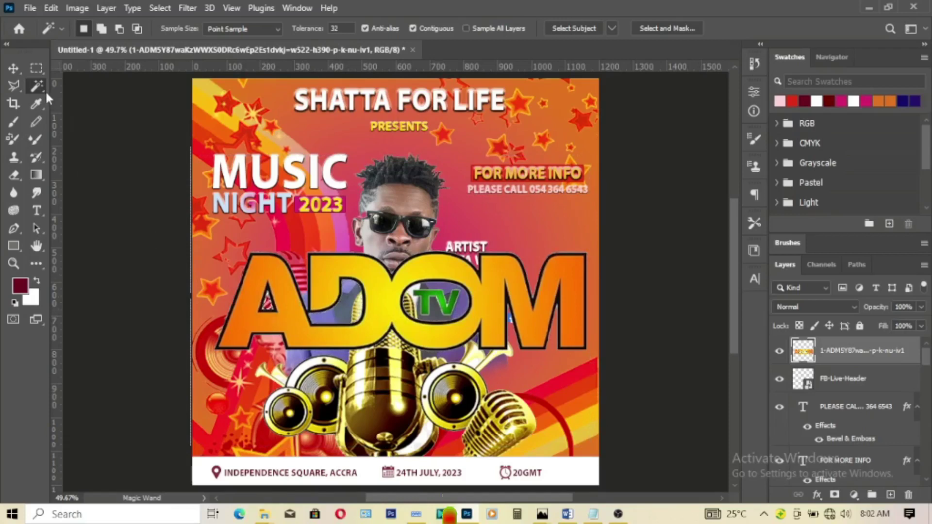
Shrink the ADOM logo to a small badge right of FB Live, nudging FB Live slightly right.
key(v)
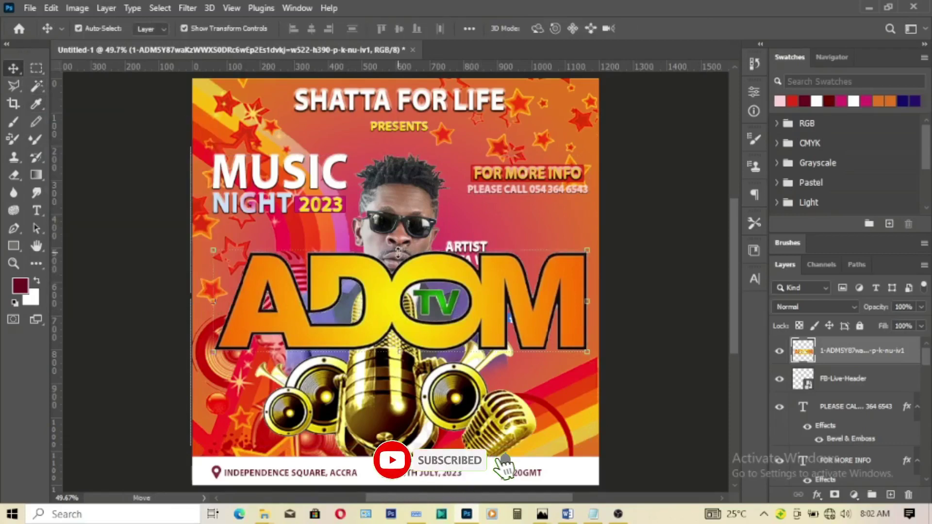
key(ctrl+t)
mouse_move(400, 251)
mouse_down()
mouse_move(403, 343)
mouse_move(551, 327)
mouse_move(566, 316)
mouse_up()
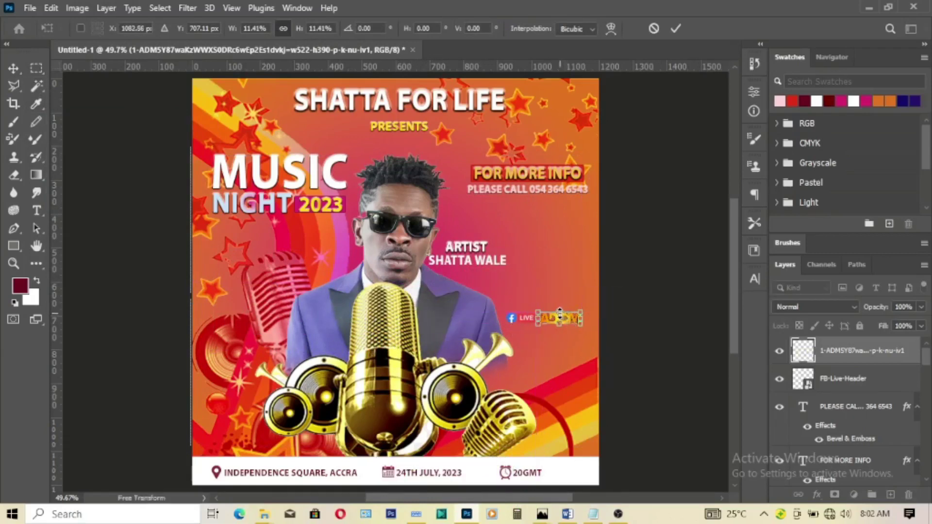
drag(560, 315, 560, 311)
click(679, 29)
drag(569, 321, 578, 319)
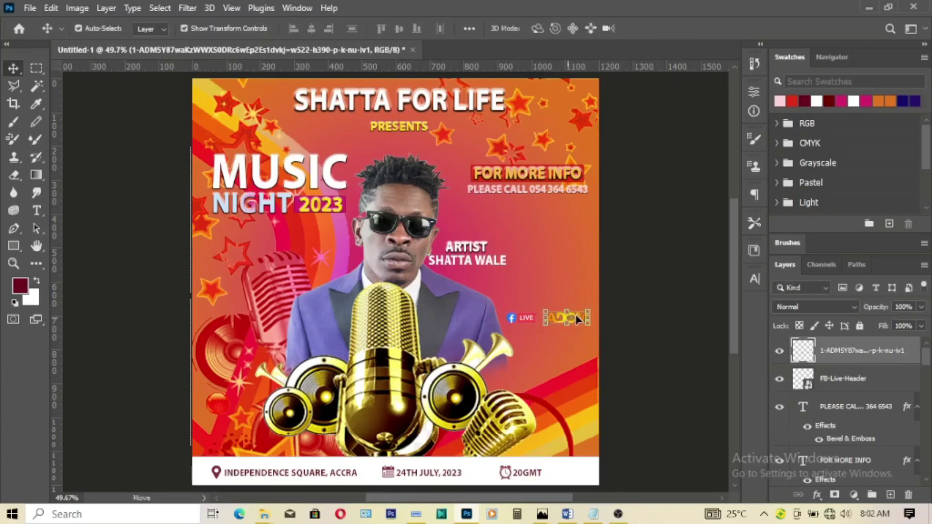
drag(524, 323, 529, 324)
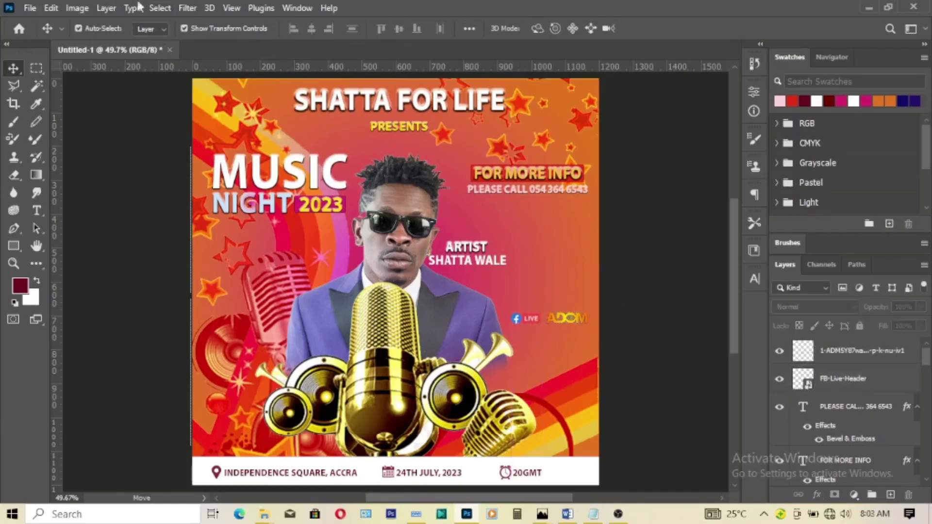
click(30, 8)
Place the JOY Prime logo image as a linked file and scale it down.
click(58, 291)
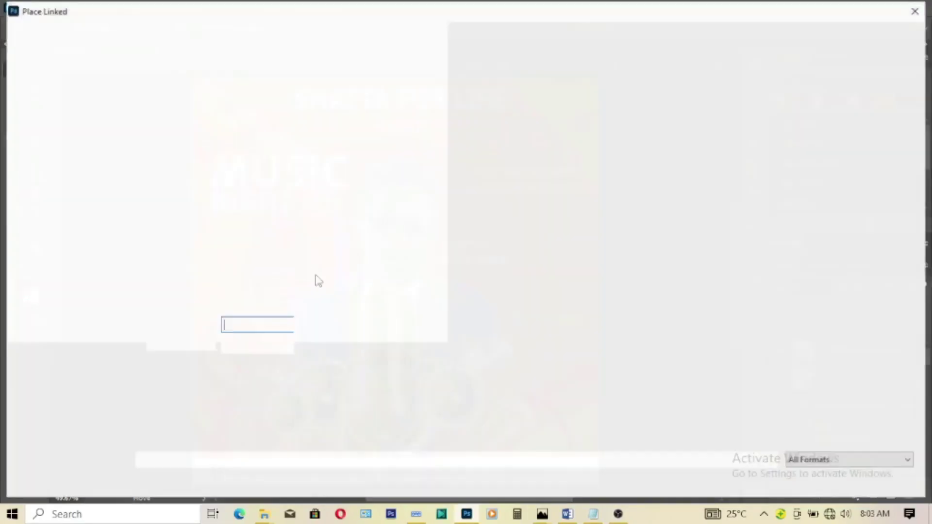
click(232, 121)
click(817, 482)
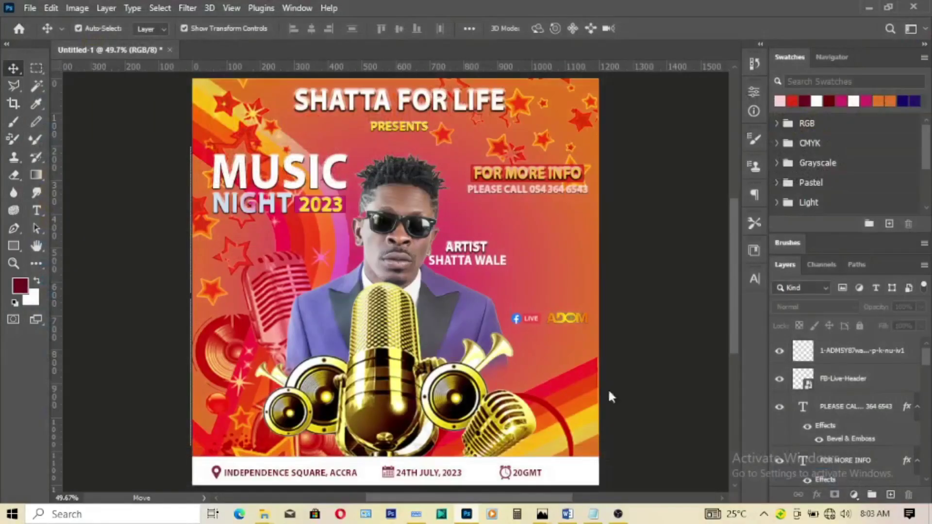
click(676, 28)
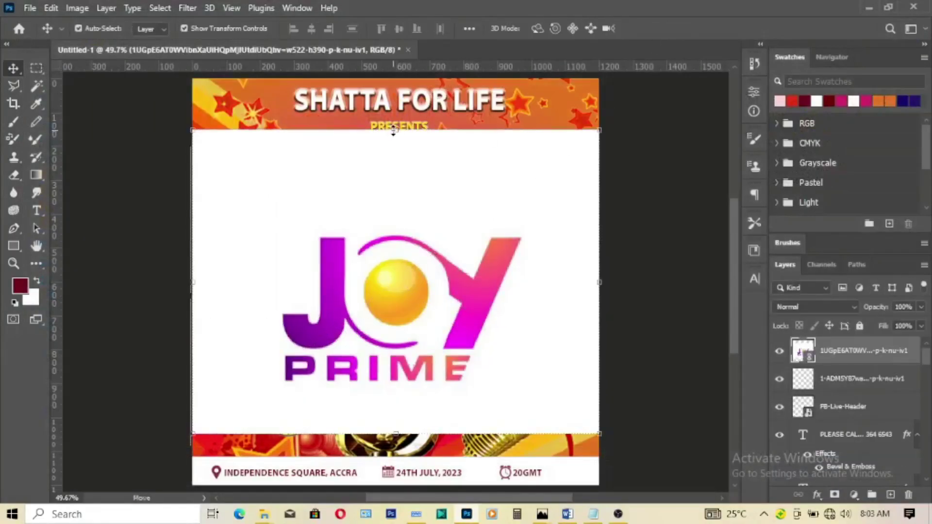
drag(394, 131, 393, 166)
click(677, 28)
Rasterize the JOY Prime layer and delete its white background with the Magic Wand.
right_click(851, 350)
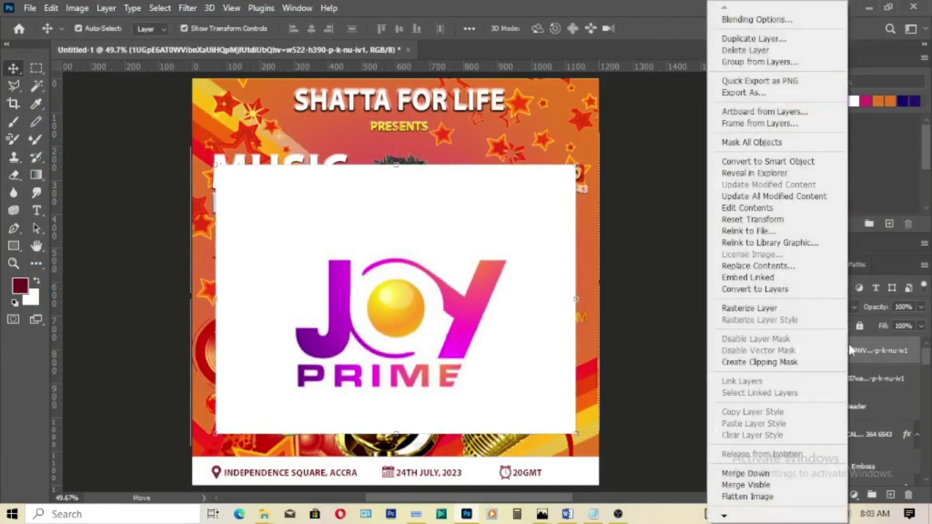
click(749, 307)
click(37, 85)
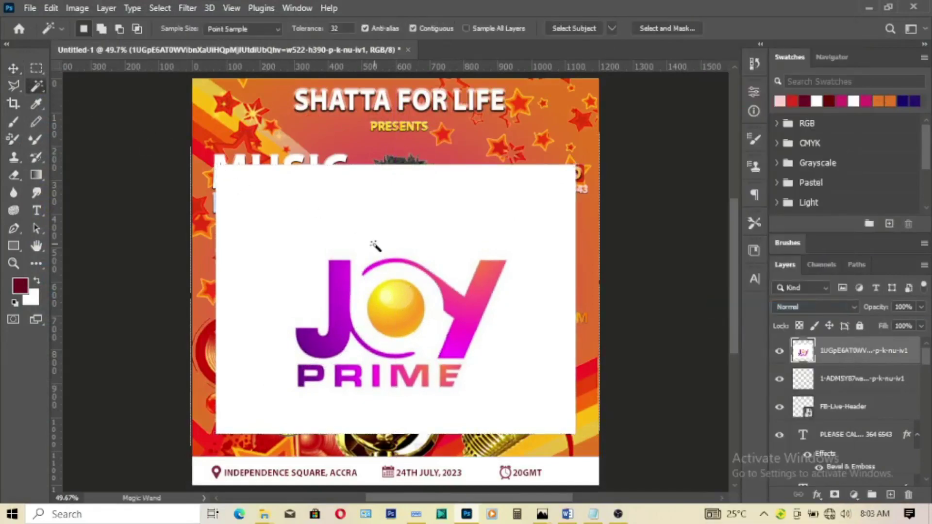
click(376, 247)
key(Delete)
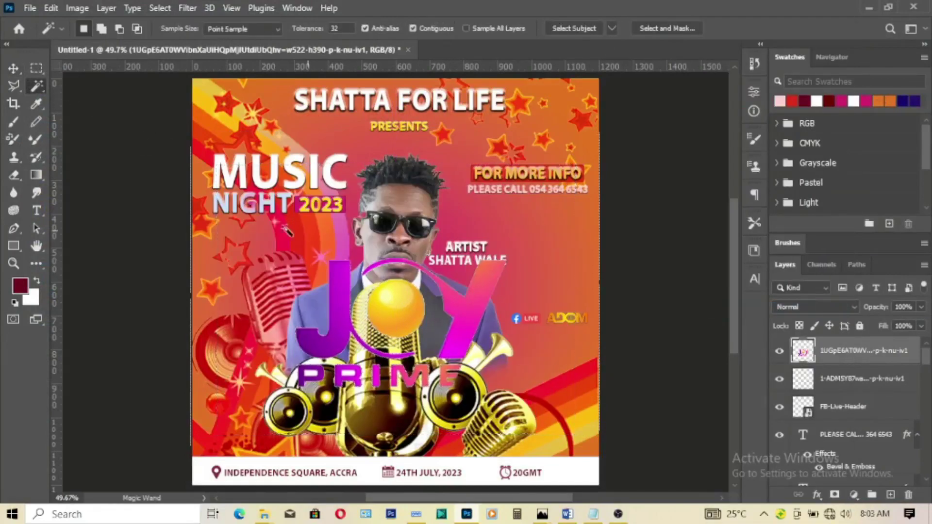
Shrink the JOY Prime logo into a small badge below FB Live and deselect it.
click(16, 69)
key(ctrl+t)
mouse_move(294, 256)
mouse_down()
mouse_move(380, 362)
mouse_move(530, 346)
mouse_move(529, 330)
mouse_move(533, 342)
mouse_up()
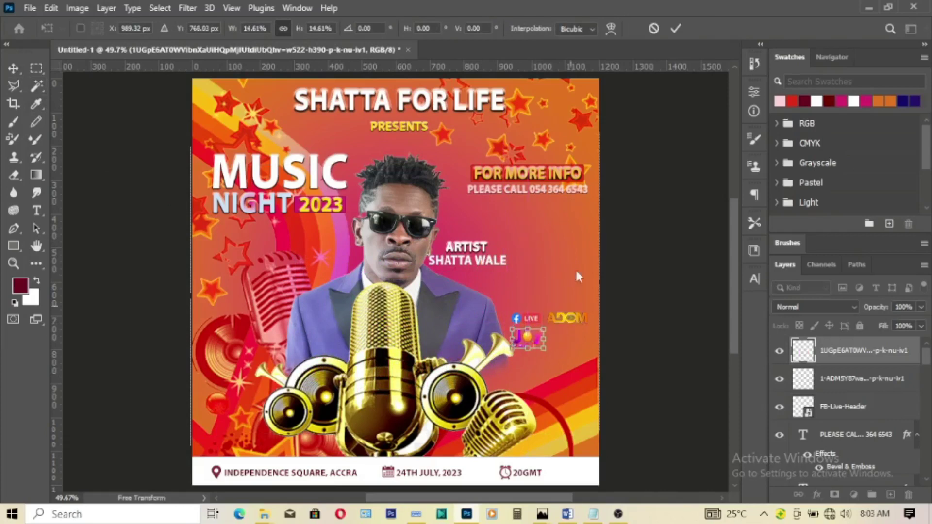
click(677, 28)
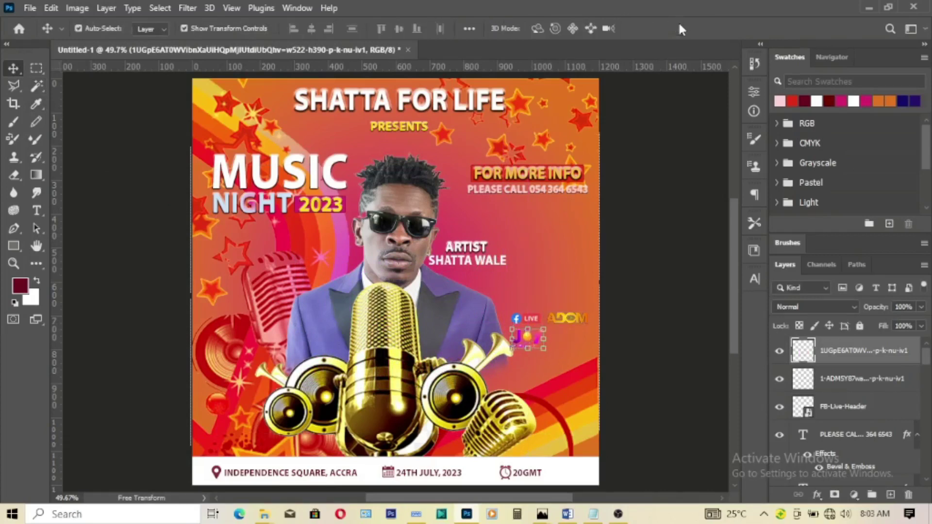
click(653, 321)
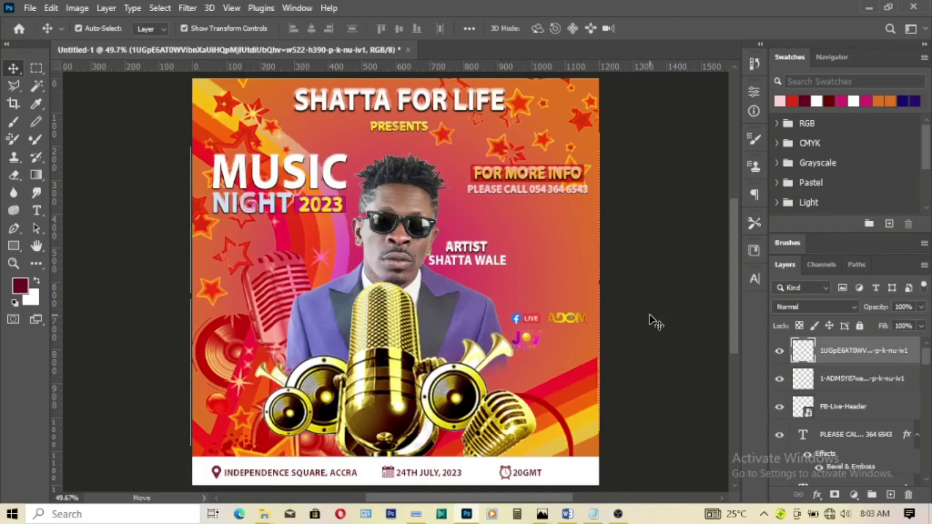
Place the TV3 logo image as a linked file and scale it down.
click(38, 9)
click(146, 290)
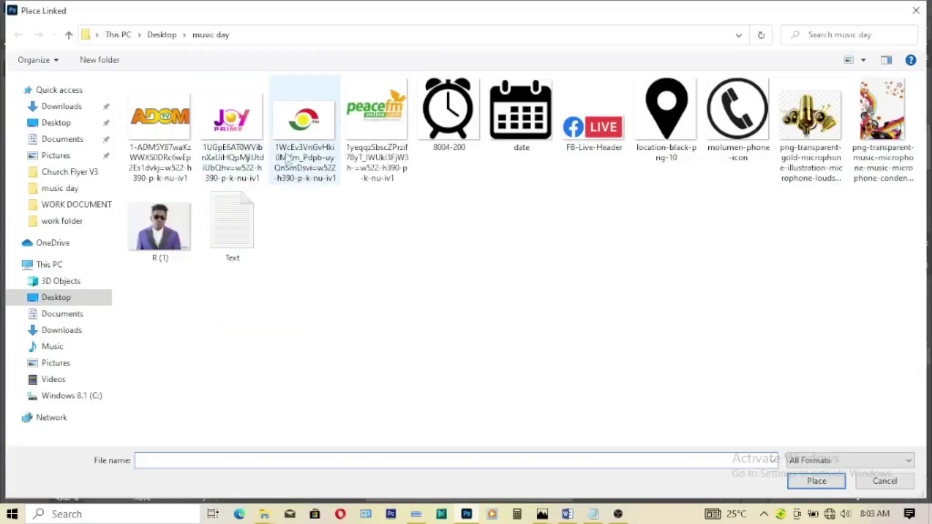
double_click(287, 156)
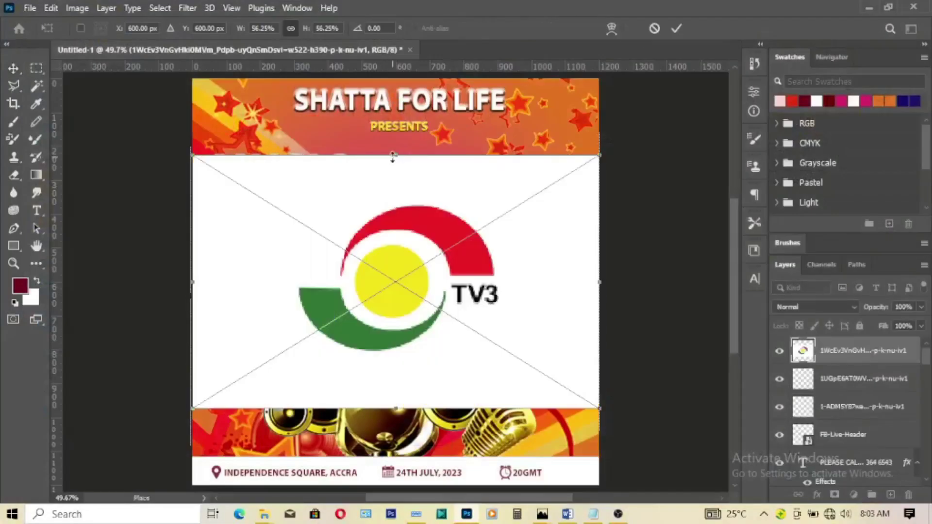
drag(393, 155, 396, 179)
click(676, 28)
Rasterize the TV3 layer and delete its white background with the Magic Wand.
right_click(846, 348)
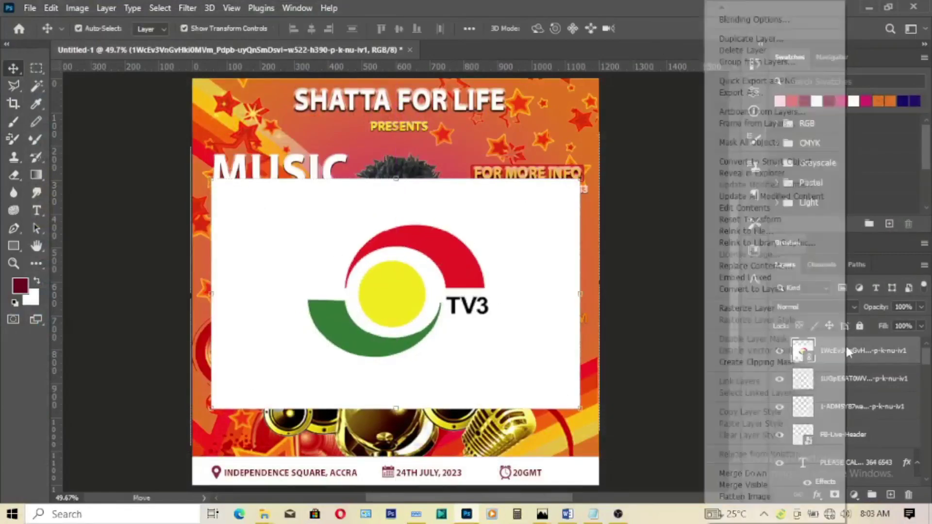
click(748, 308)
click(37, 85)
click(502, 247)
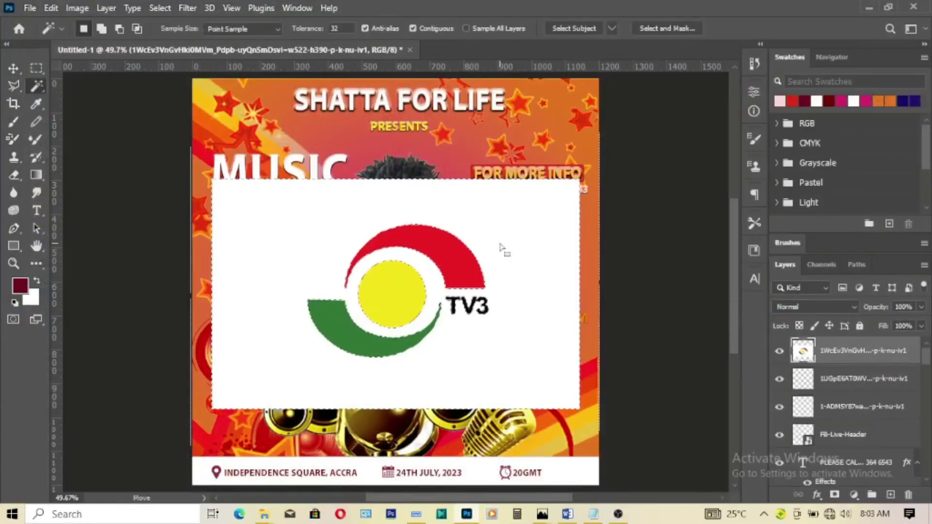
key(Delete)
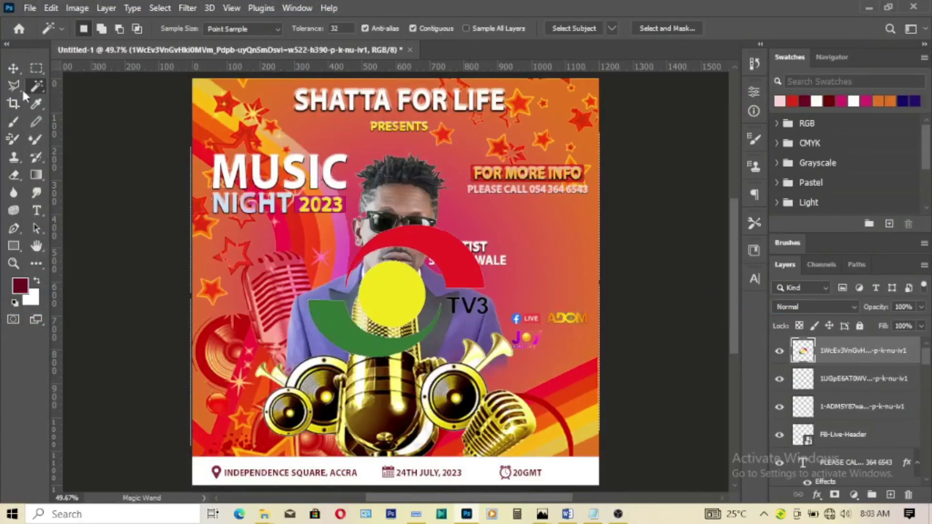
Shrink the TV3 logo and move it beside the other media logos.
click(13, 68)
key(ctrl+t)
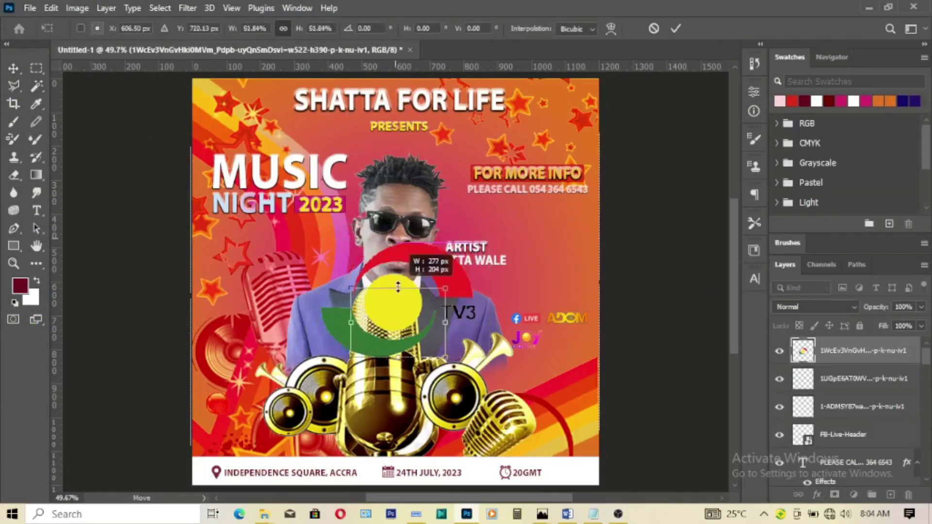
mouse_move(489, 225)
mouse_down()
mouse_move(415, 325)
mouse_move(493, 351)
mouse_move(559, 351)
mouse_move(561, 330)
mouse_move(567, 341)
mouse_up()
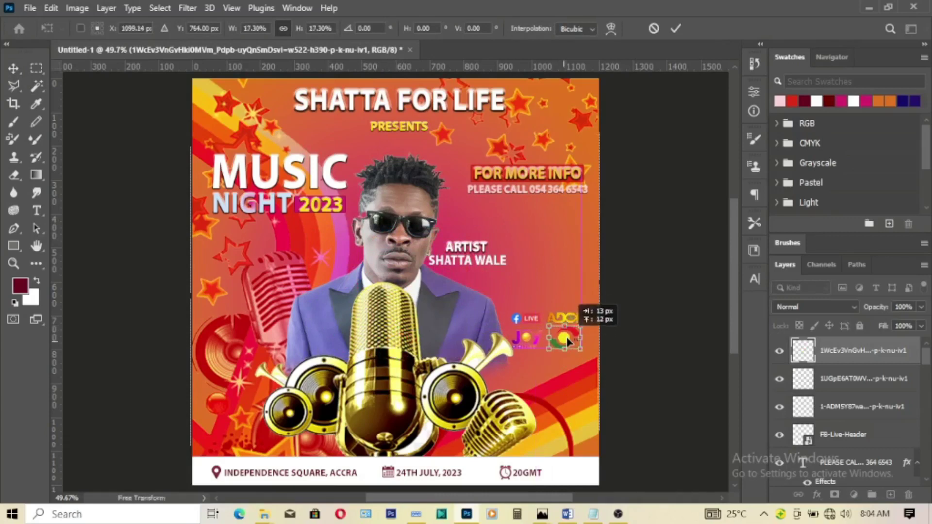
click(677, 29)
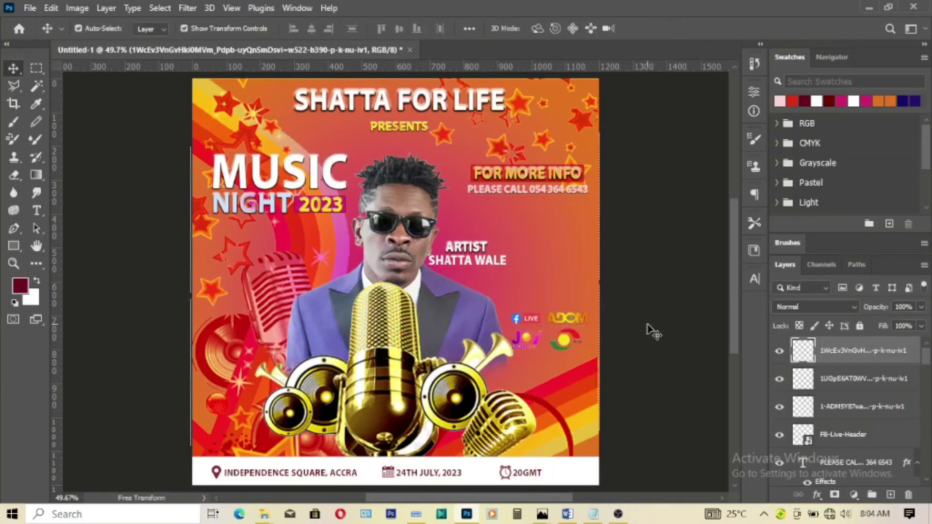
Draw a 256×120 px rectangle over the media logos above the PLEASE CALL layer.
scroll(861, 438, down, 2)
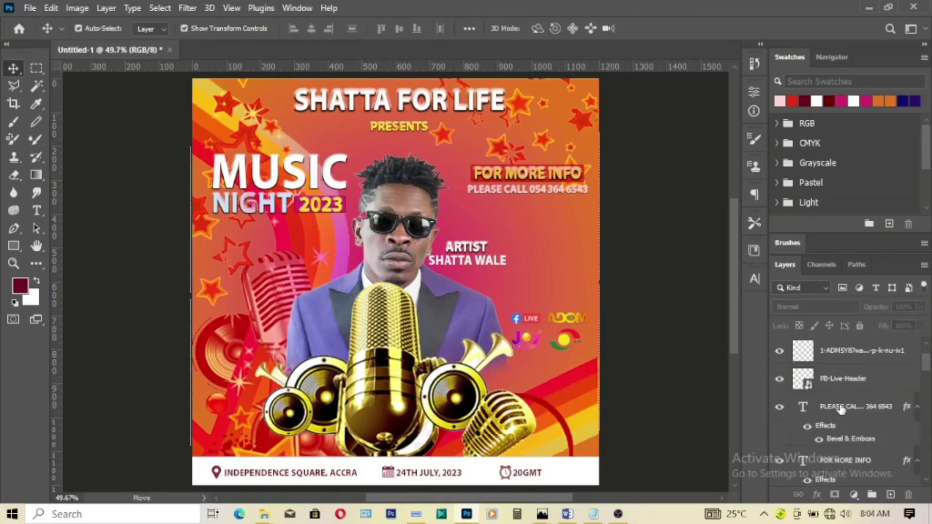
click(842, 410)
click(14, 245)
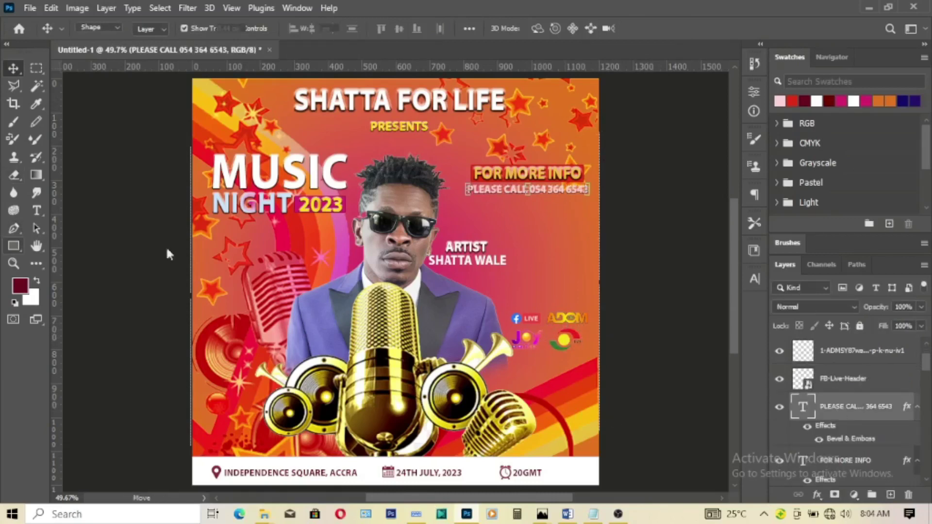
drag(507, 312, 590, 351)
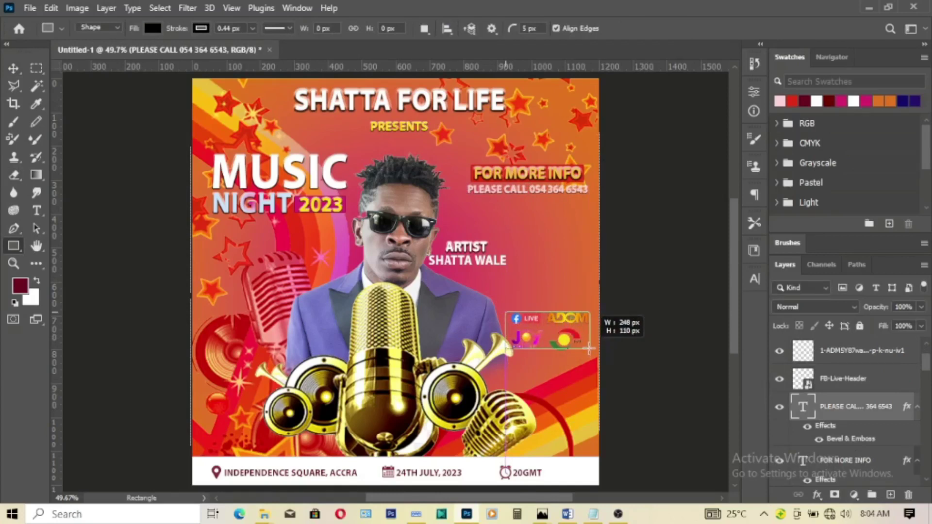
drag(589, 351, 593, 351)
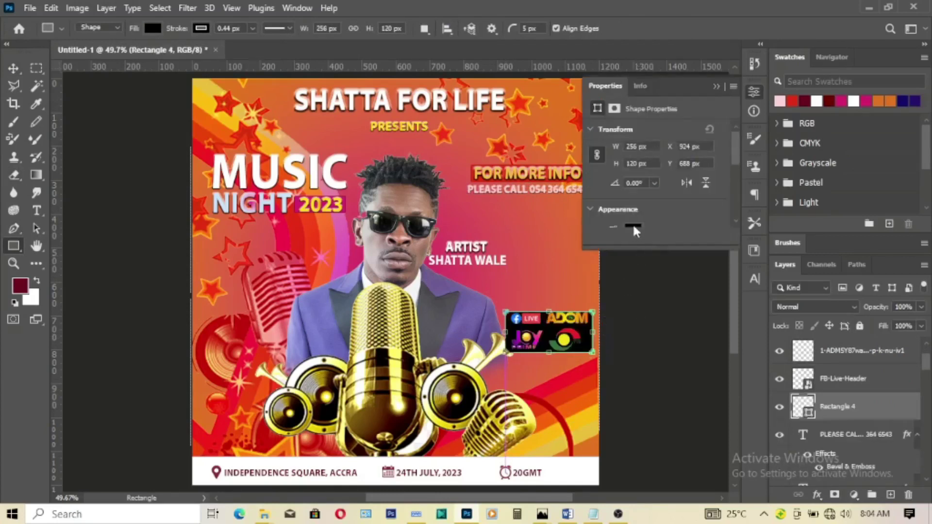
Give the rectangle 26 px rounded corners and a white fill.
scroll(627, 186, down, 2)
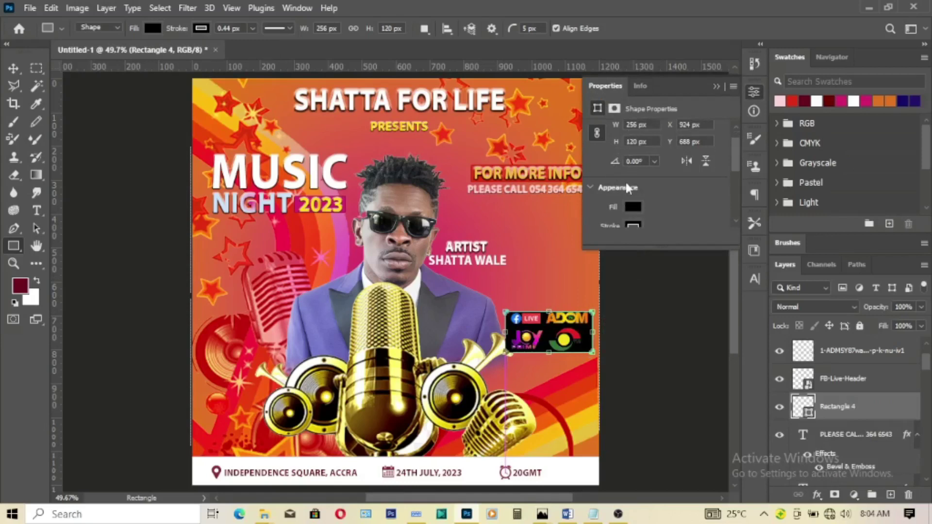
scroll(626, 186, down, 2)
scroll(621, 184, down, 2)
scroll(615, 183, down, 1)
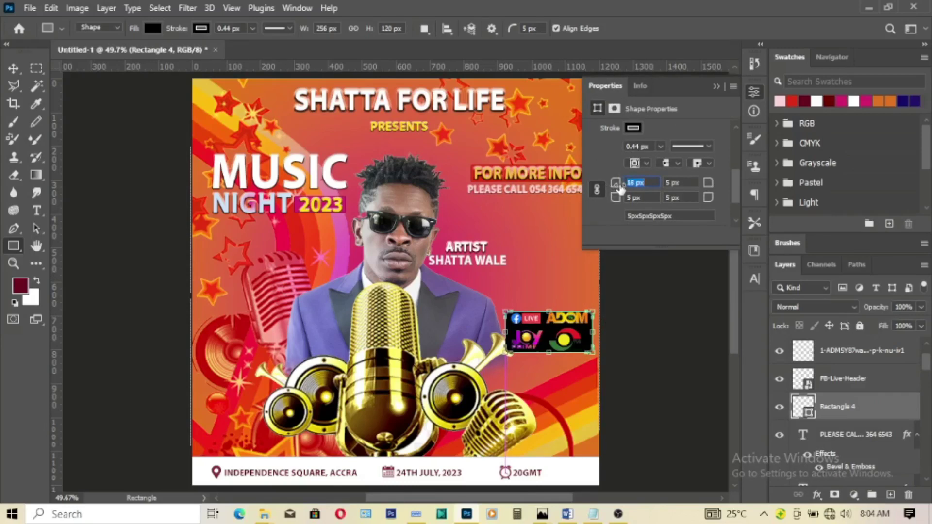
drag(623, 188, 629, 189)
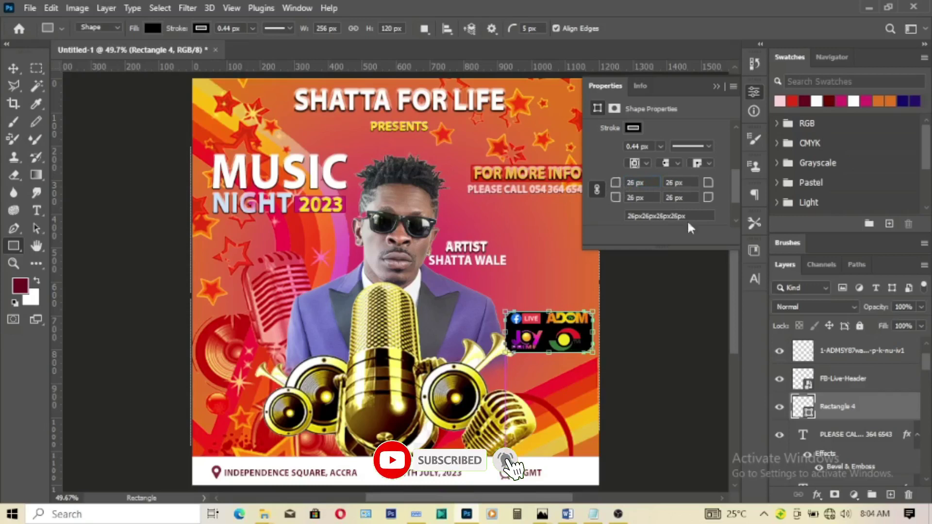
drag(735, 196, 733, 183)
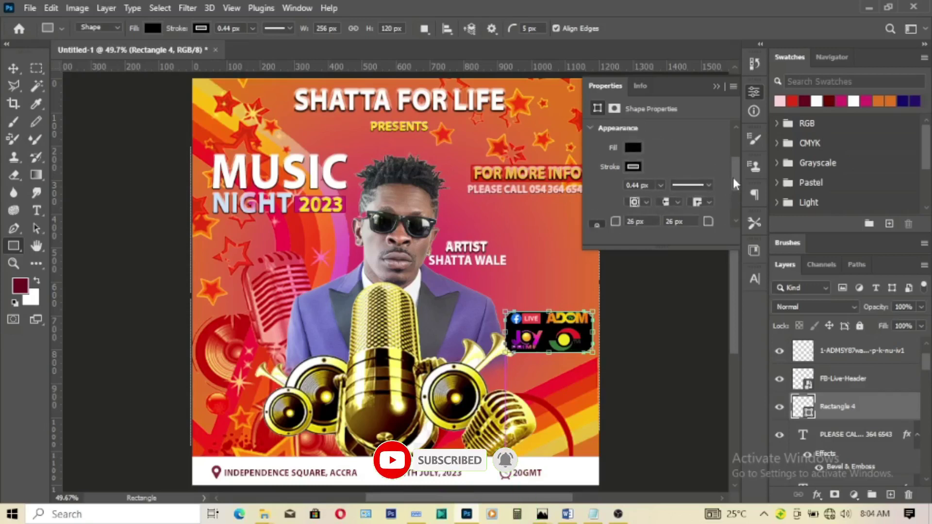
click(633, 147)
click(636, 220)
key(v)
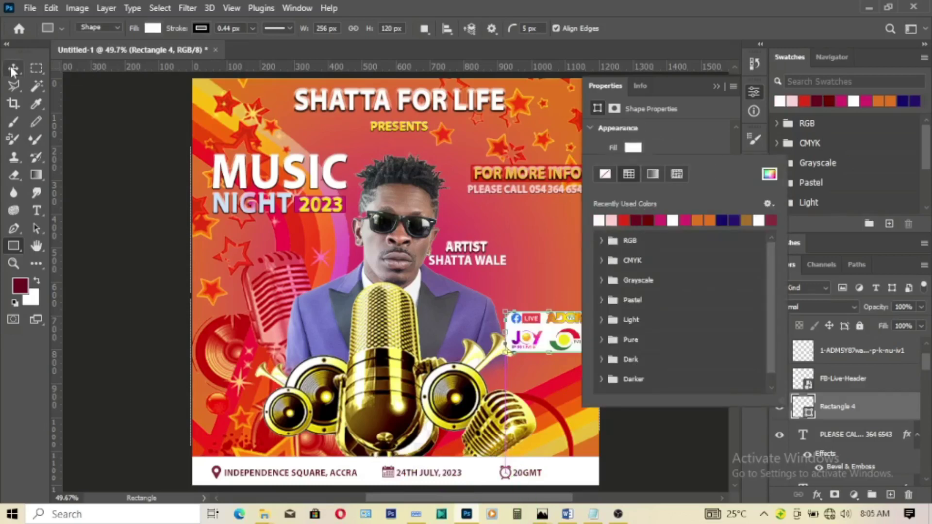
Select the layers from the top logo to the rectangle, then only the TV3 logo layer.
click(729, 430)
scroll(872, 429, up, 2)
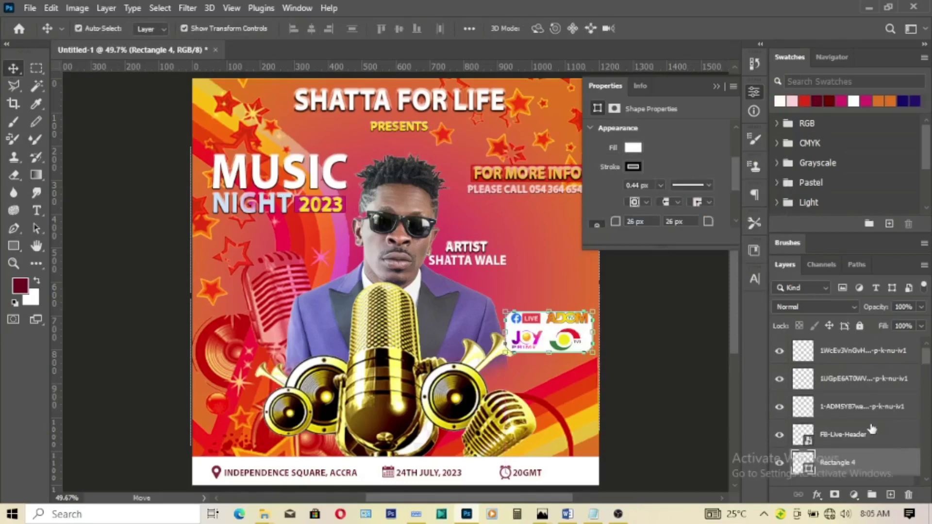
shift+click(855, 352)
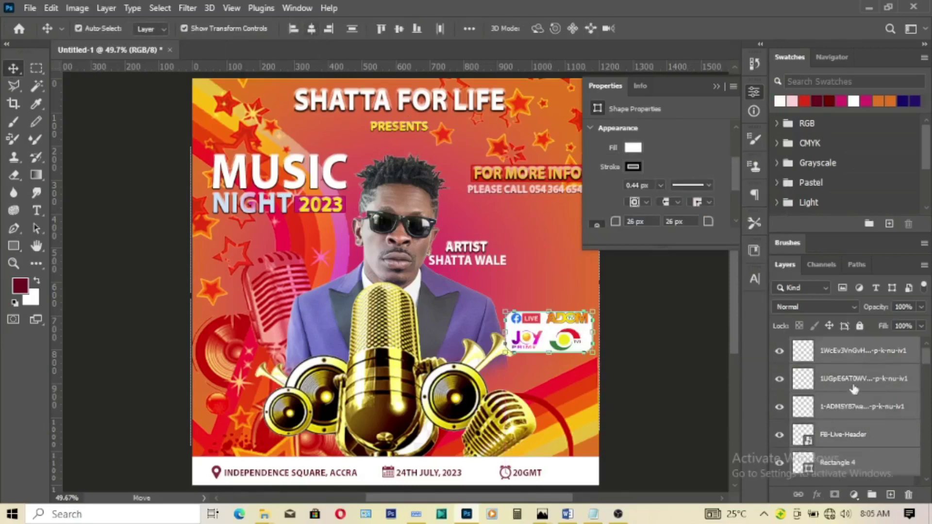
click(850, 352)
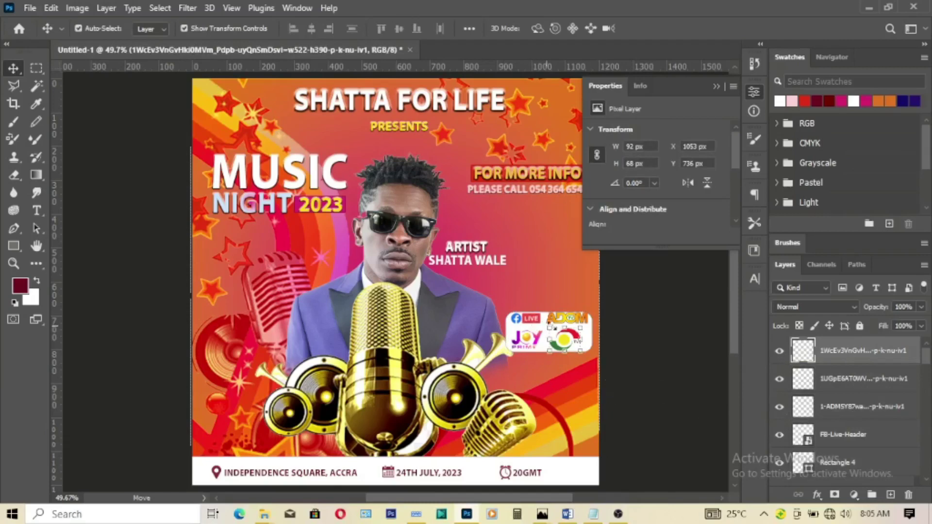
Zoom in on the white logo badge.
click(13, 264)
click(548, 394)
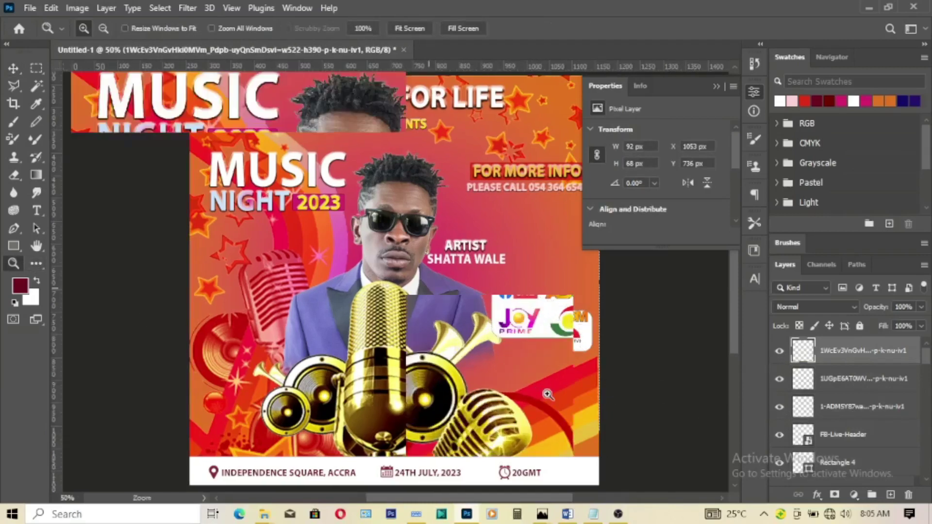
scroll(734, 315, down, 2)
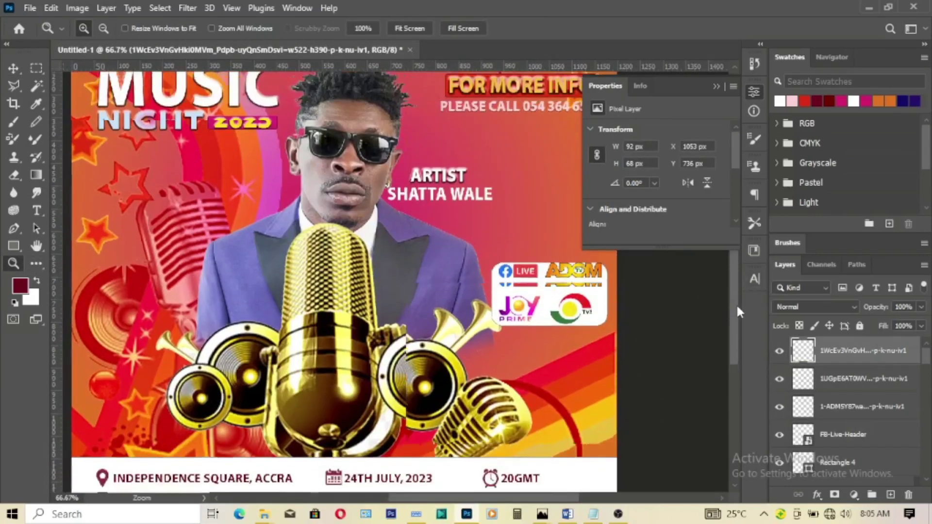
scroll(683, 435, up, 3)
drag(561, 501, 588, 499)
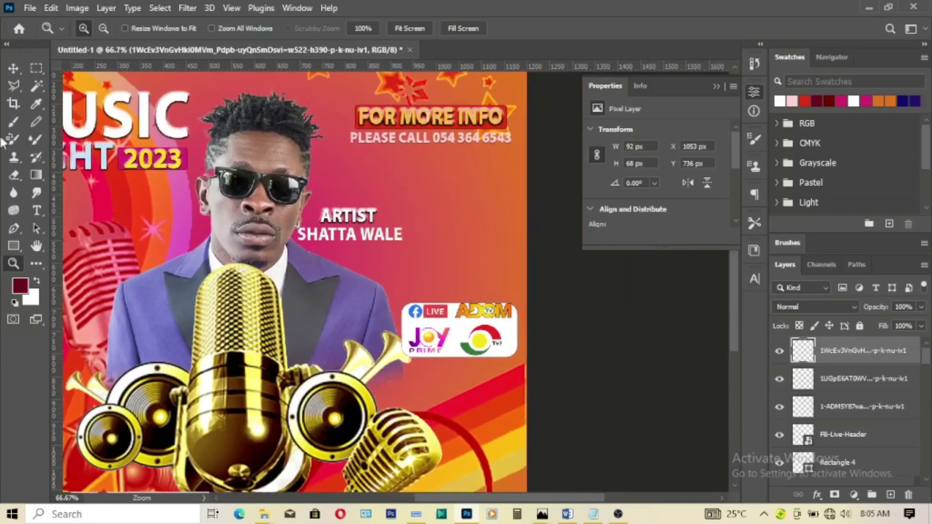
Shift the TV3 logo 20 px right and nudge the ADOM logo slightly down.
click(13, 68)
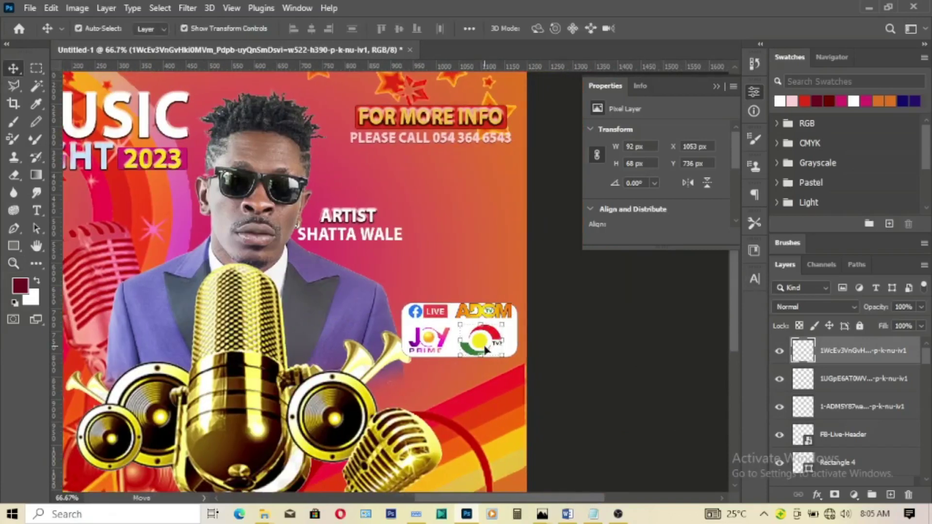
drag(485, 348, 564, 334)
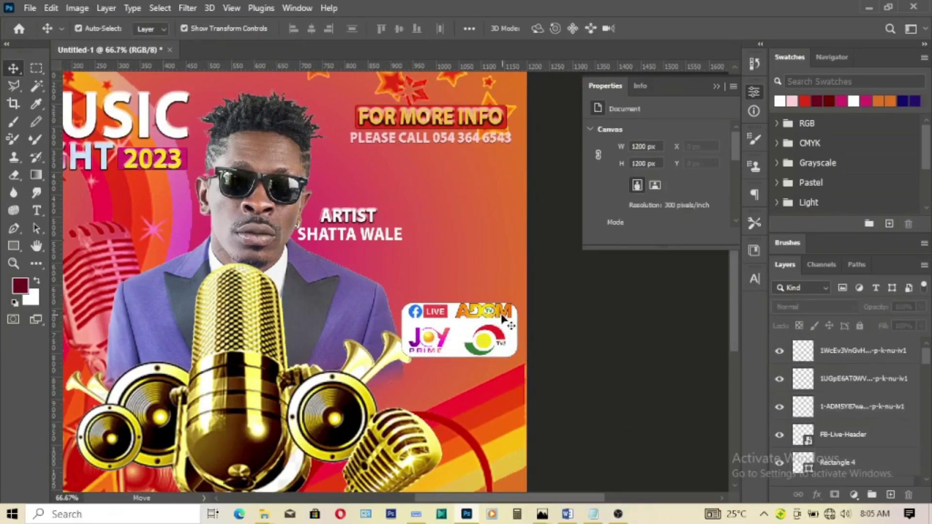
click(500, 315)
drag(505, 313, 504, 316)
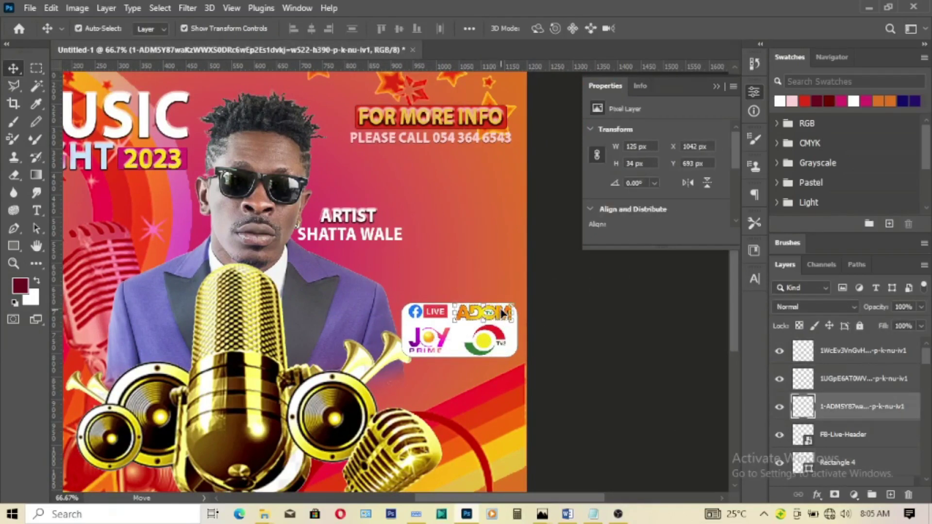
click(546, 318)
Select the white badge rectangle, surrounding logos and Facebook Live logo, then deselect everything.
click(445, 338)
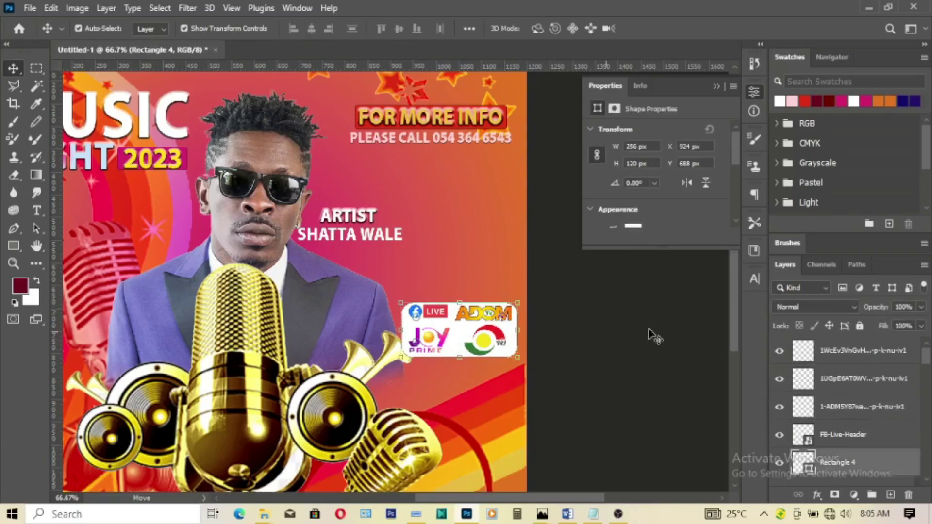
drag(651, 334, 535, 335)
drag(587, 311, 437, 321)
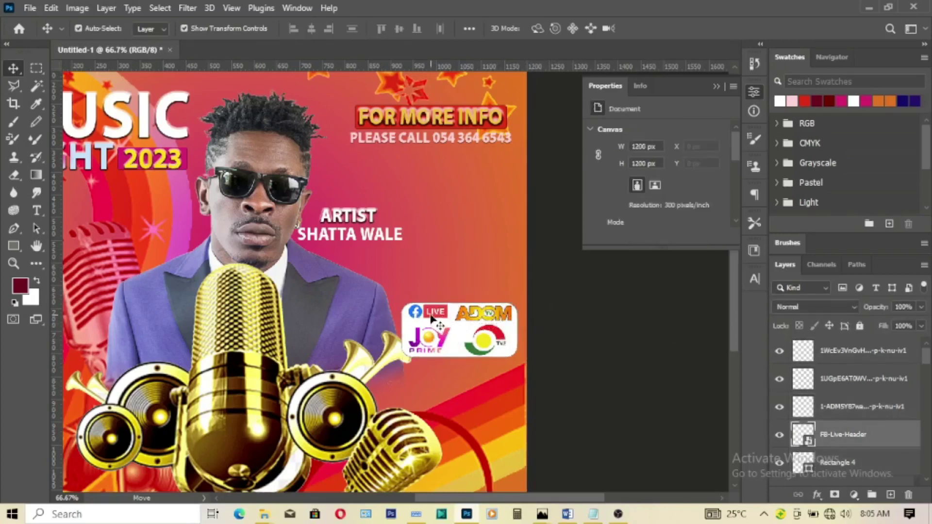
click(607, 326)
Zoom back out and fit the whole flyer on screen.
click(20, 264)
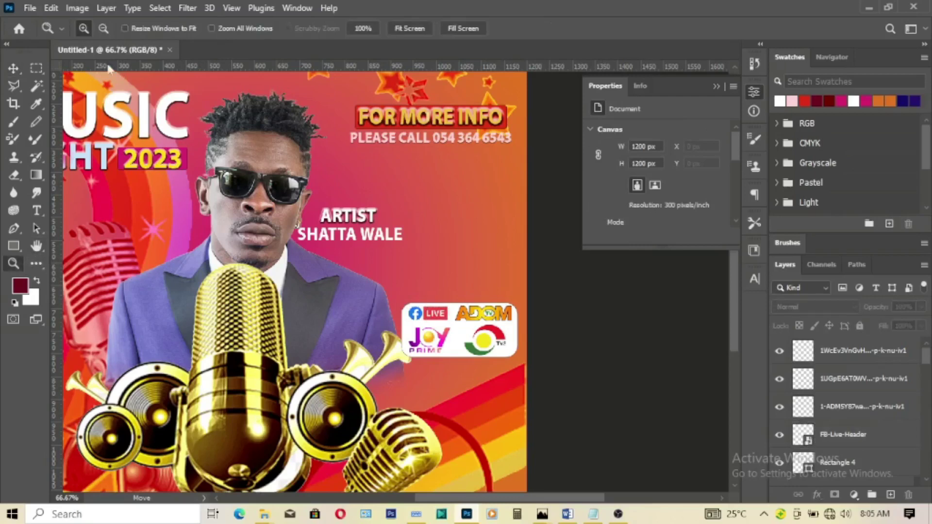
click(110, 27)
click(473, 234)
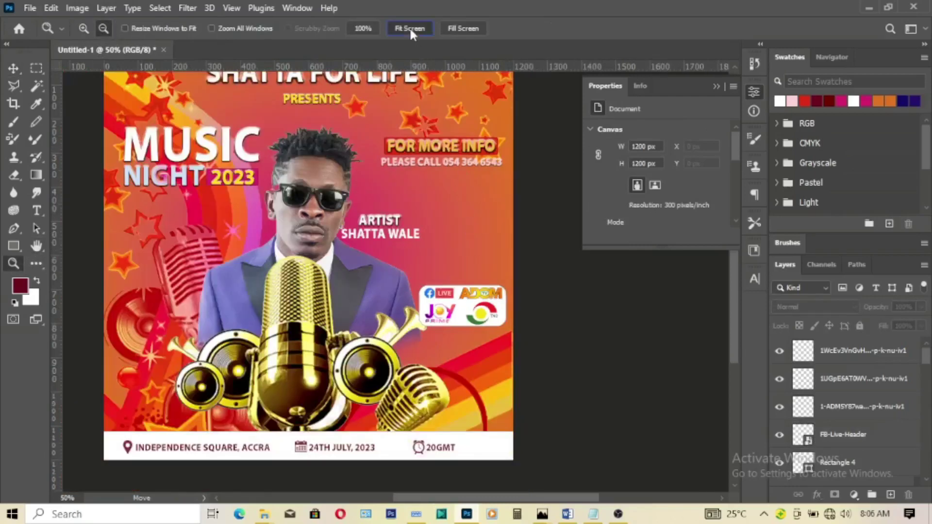
click(410, 29)
click(13, 68)
click(717, 87)
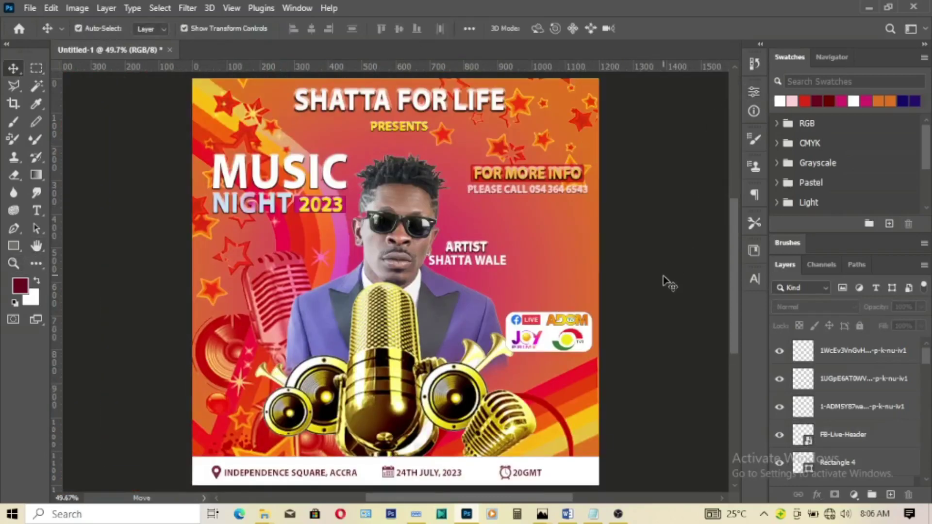